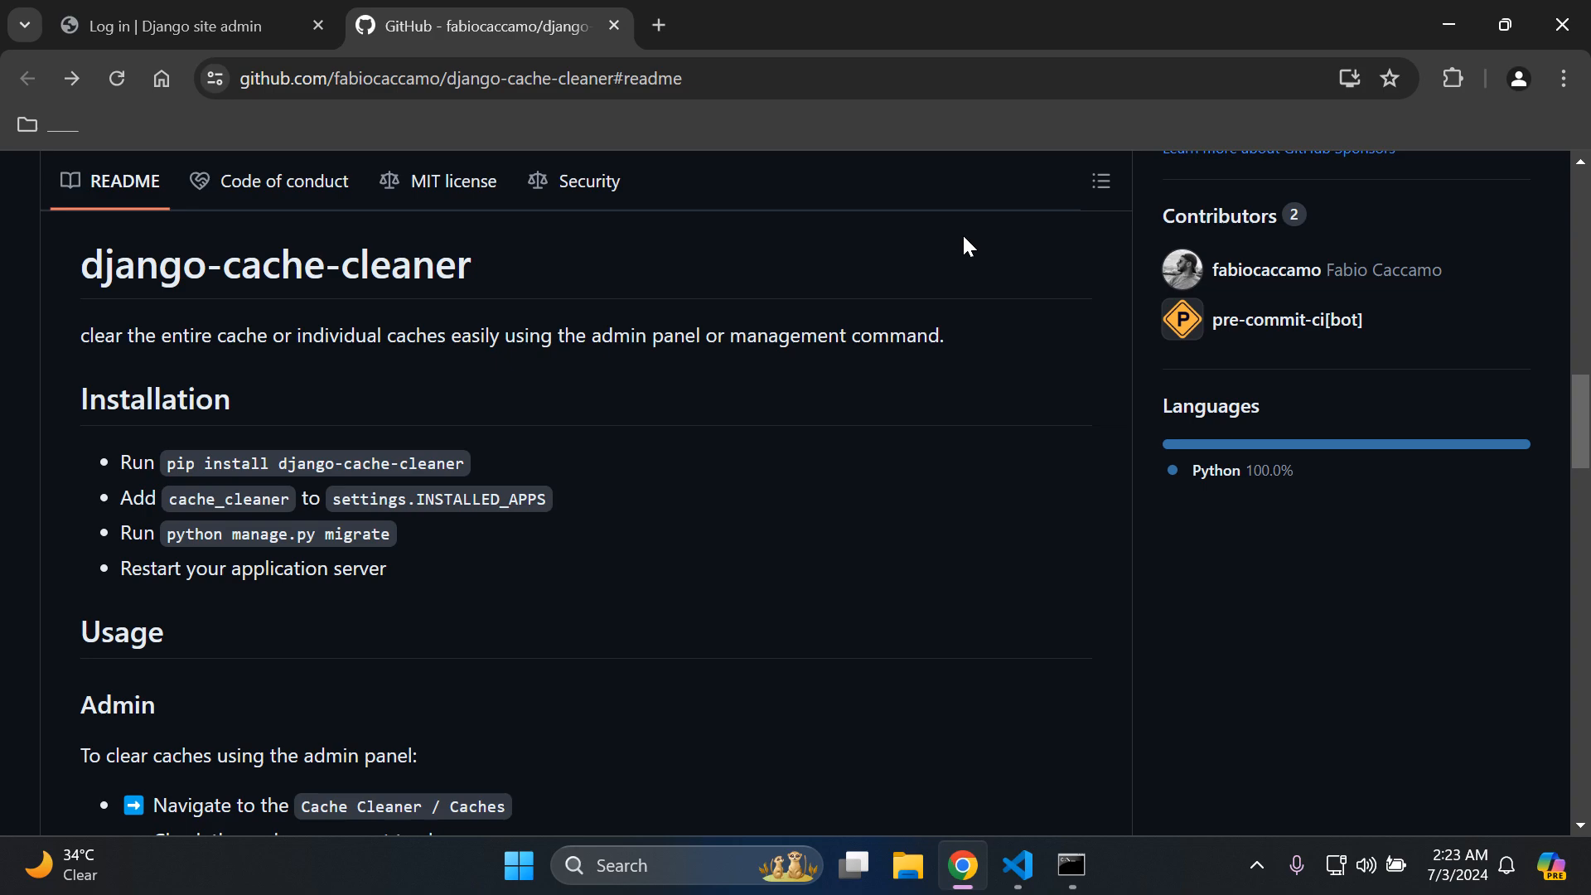
Step: Browse the crm app's models.py in the editor with the file tree hidden
left_click(1017, 864)
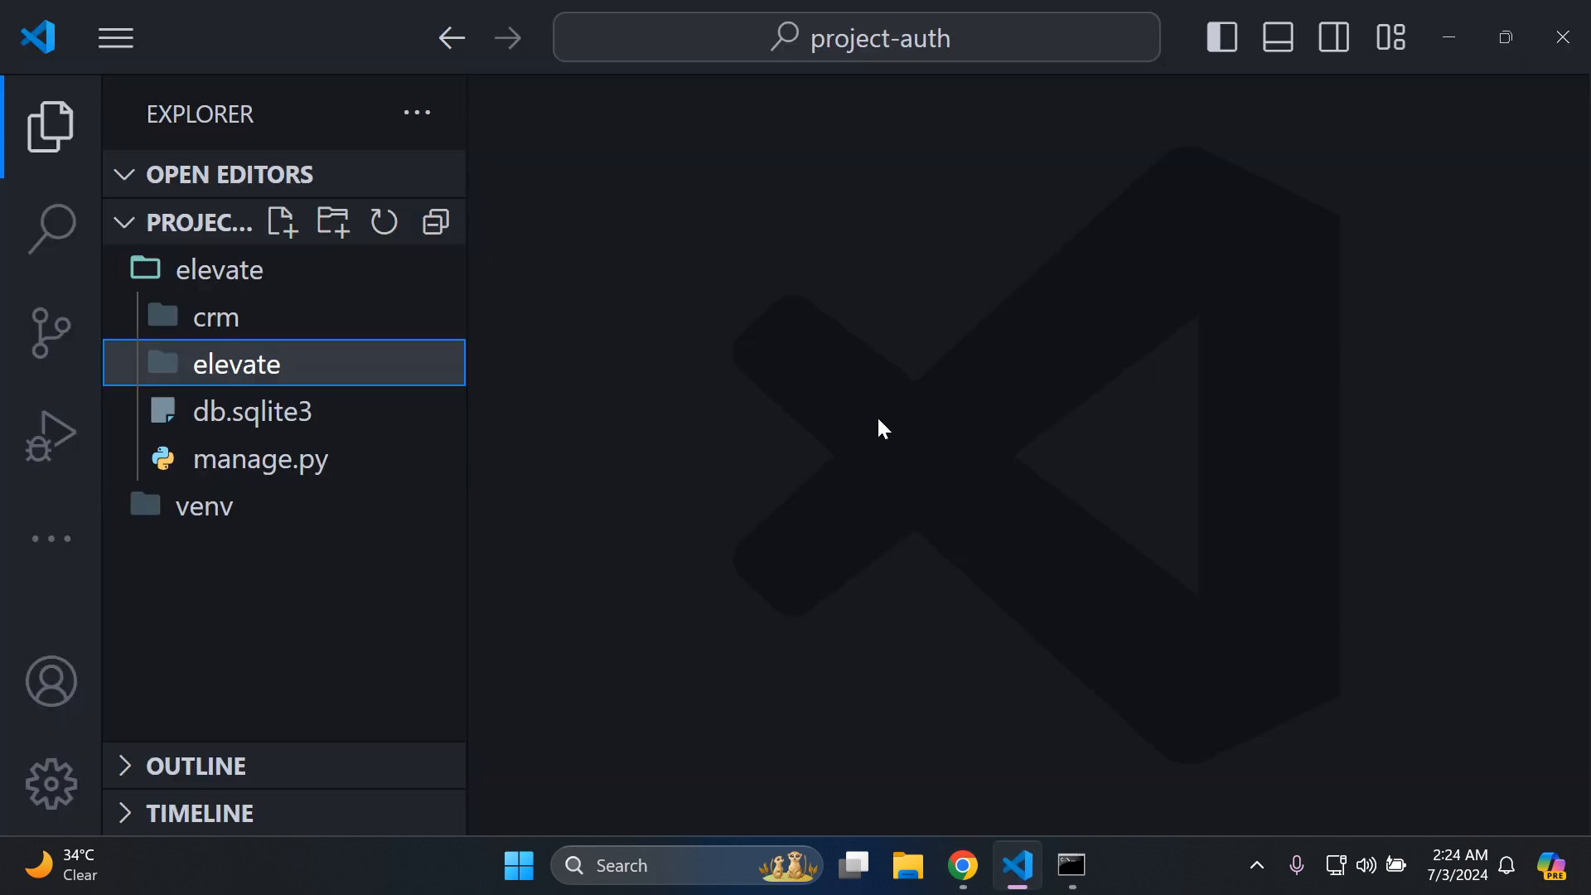
left_click(287, 320)
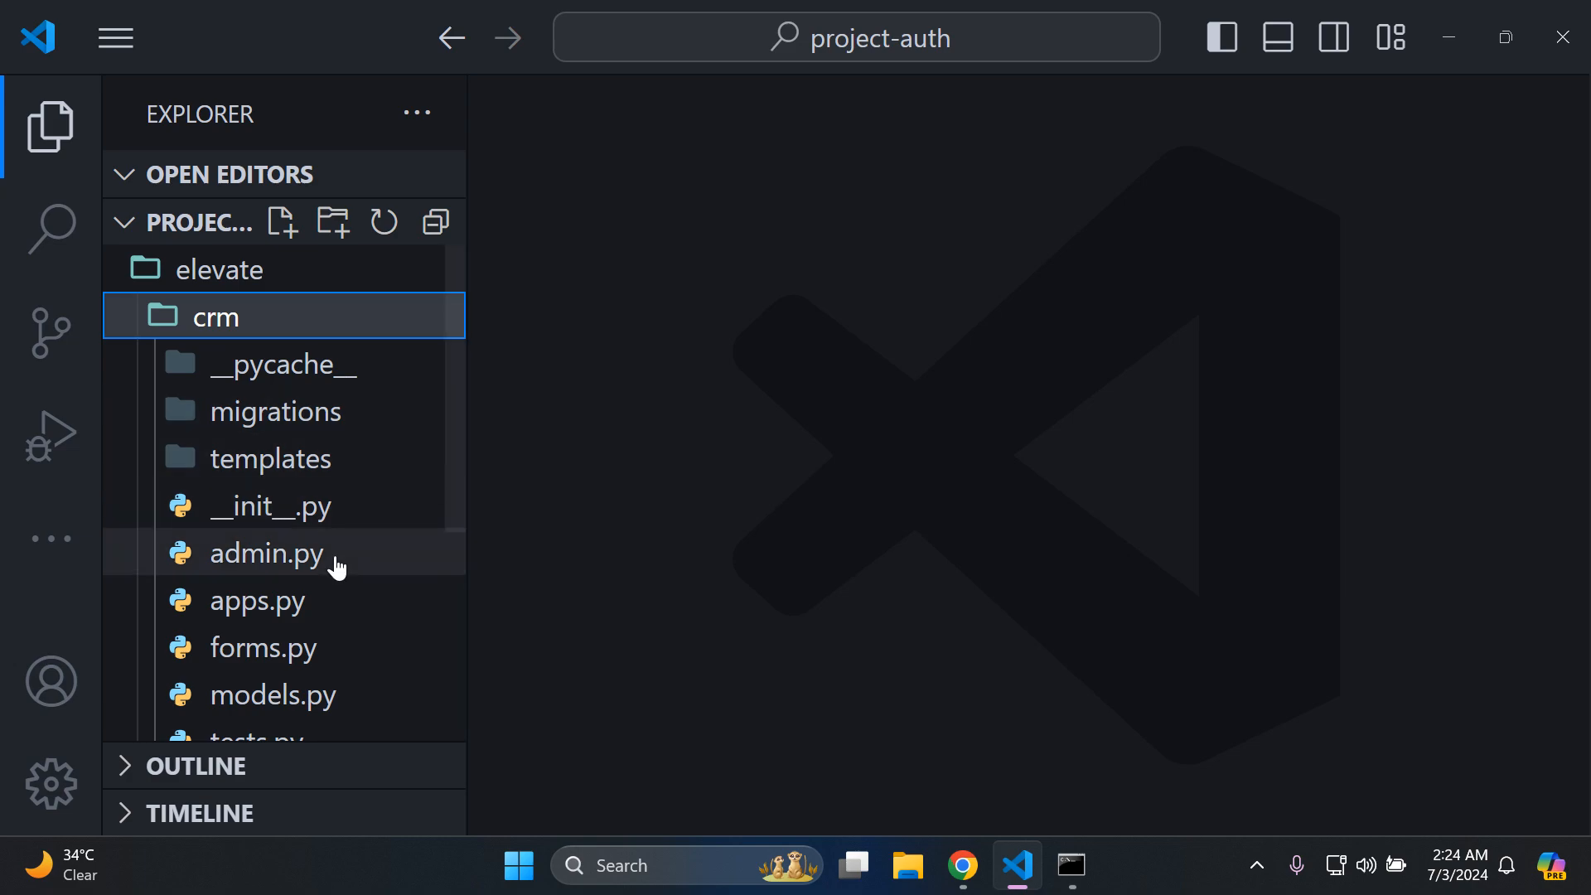
left_click(314, 693)
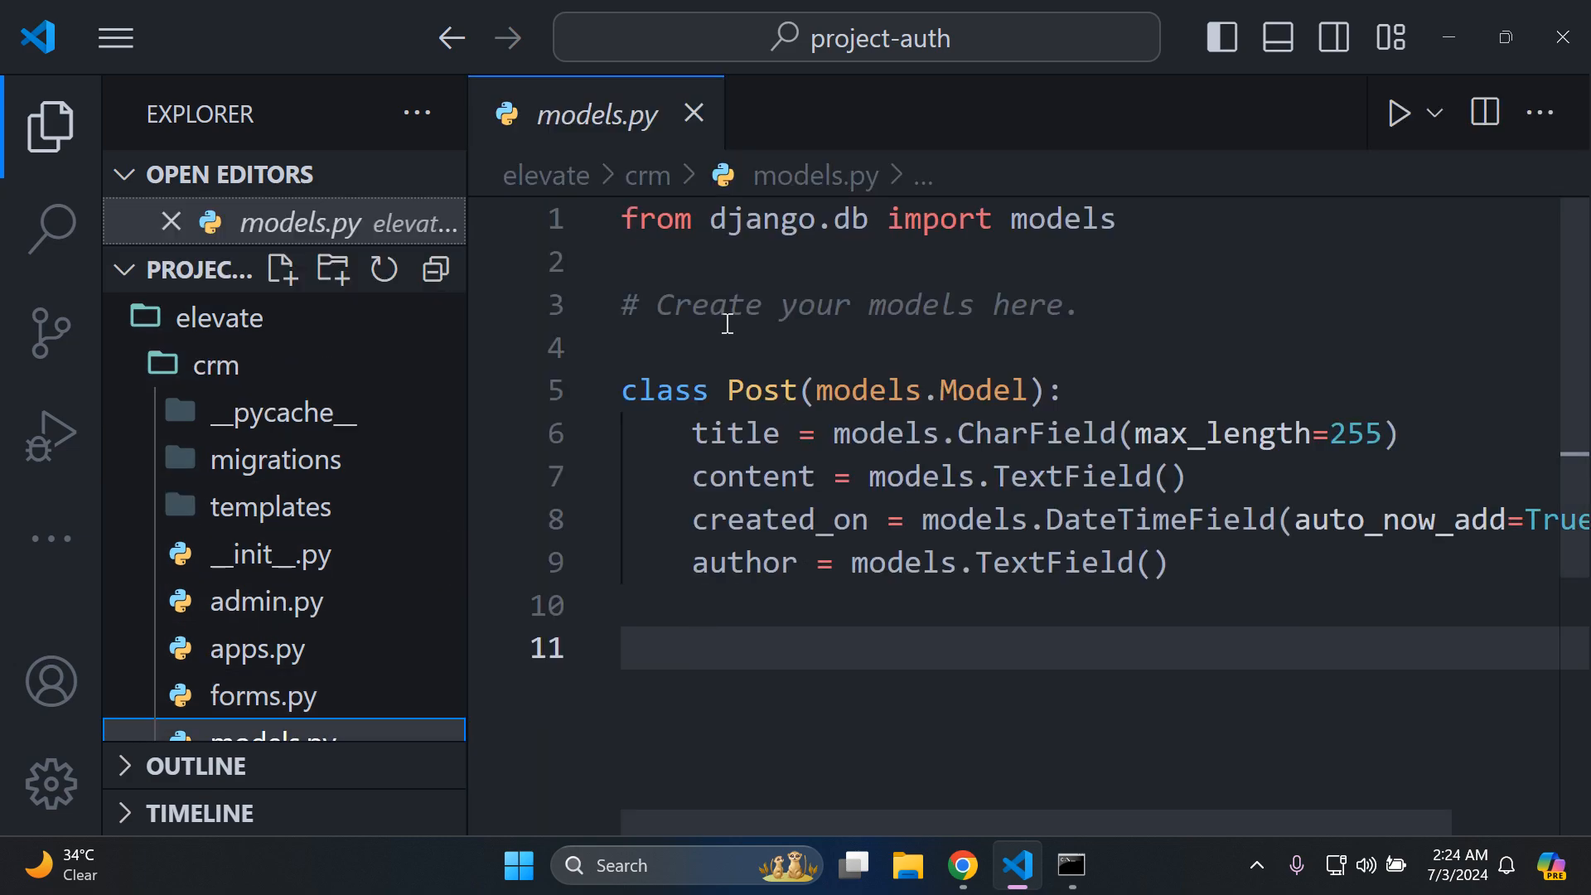
key("ctrl+b")
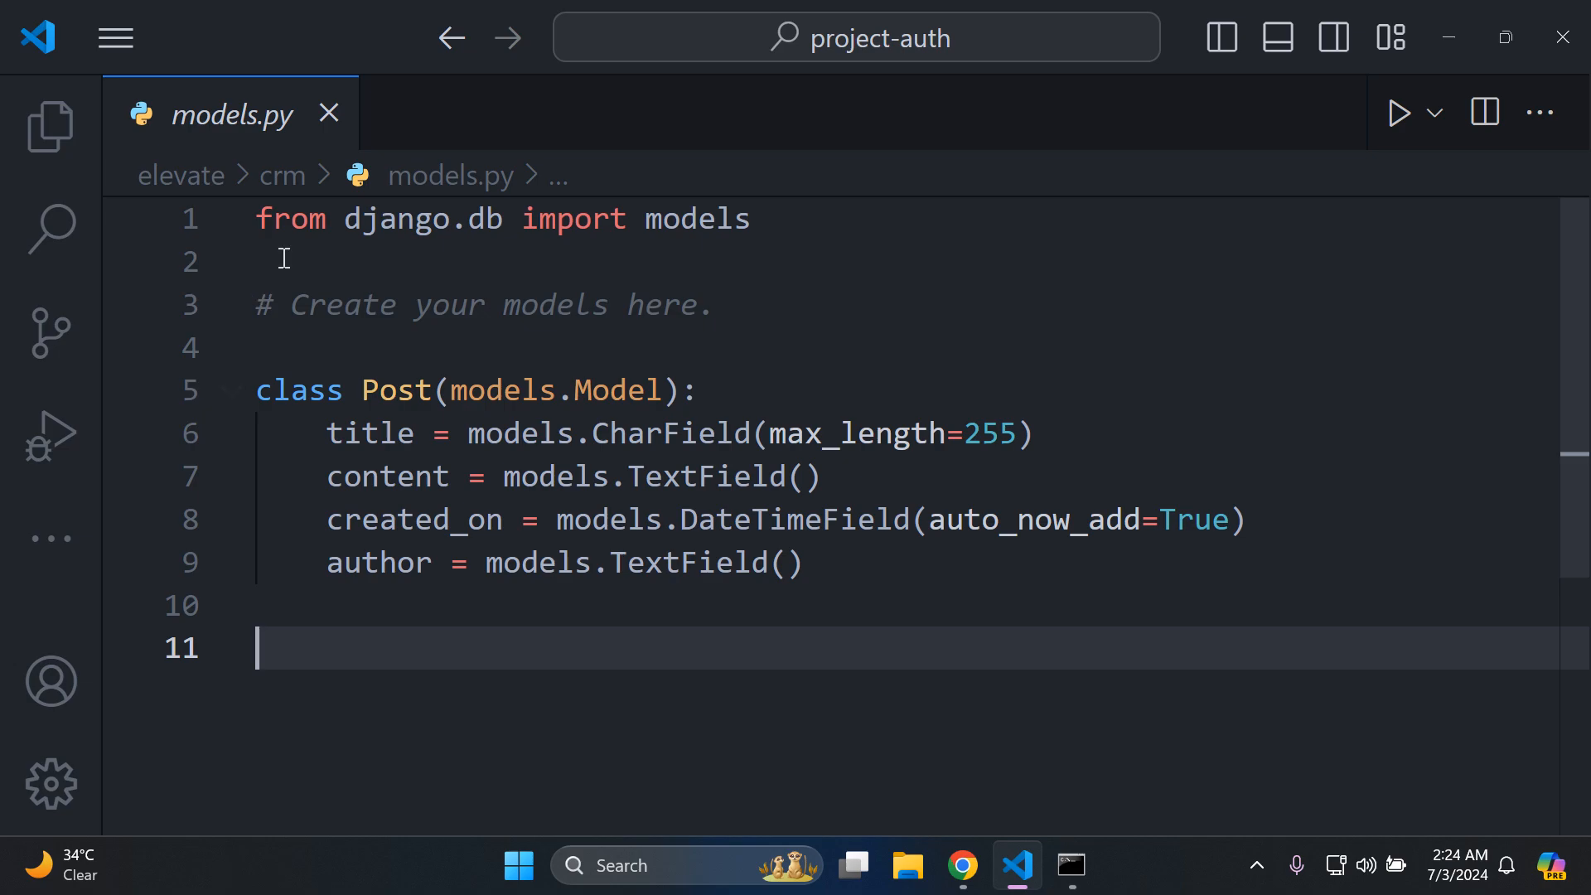
Step: Review the crm admin.py registration file, then close it and collapse the crm folder
left_click(51, 128)
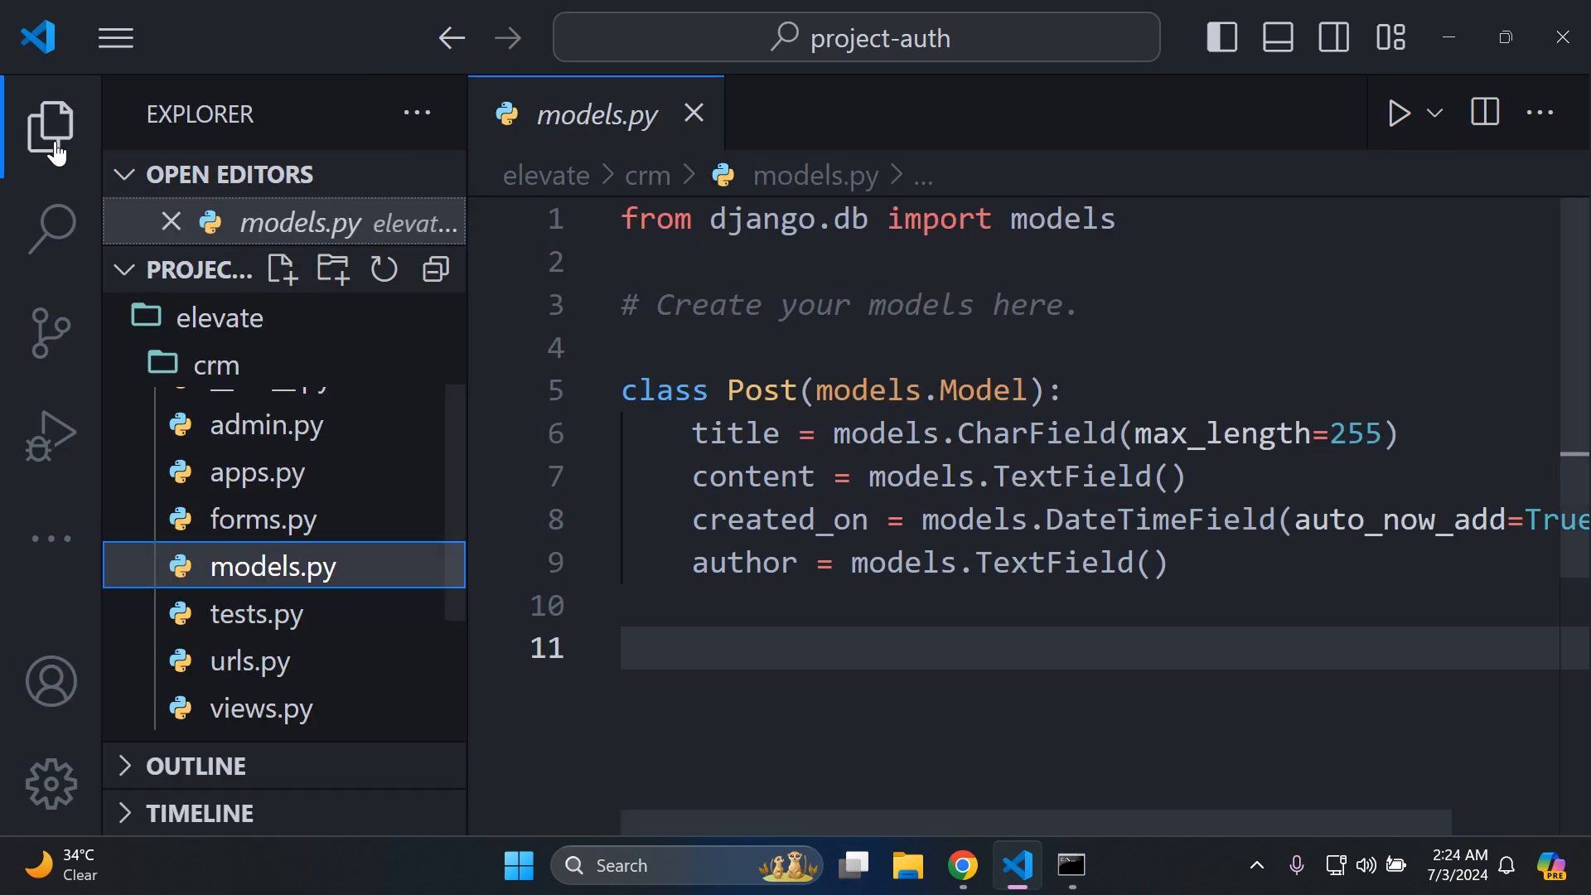
left_click(267, 425)
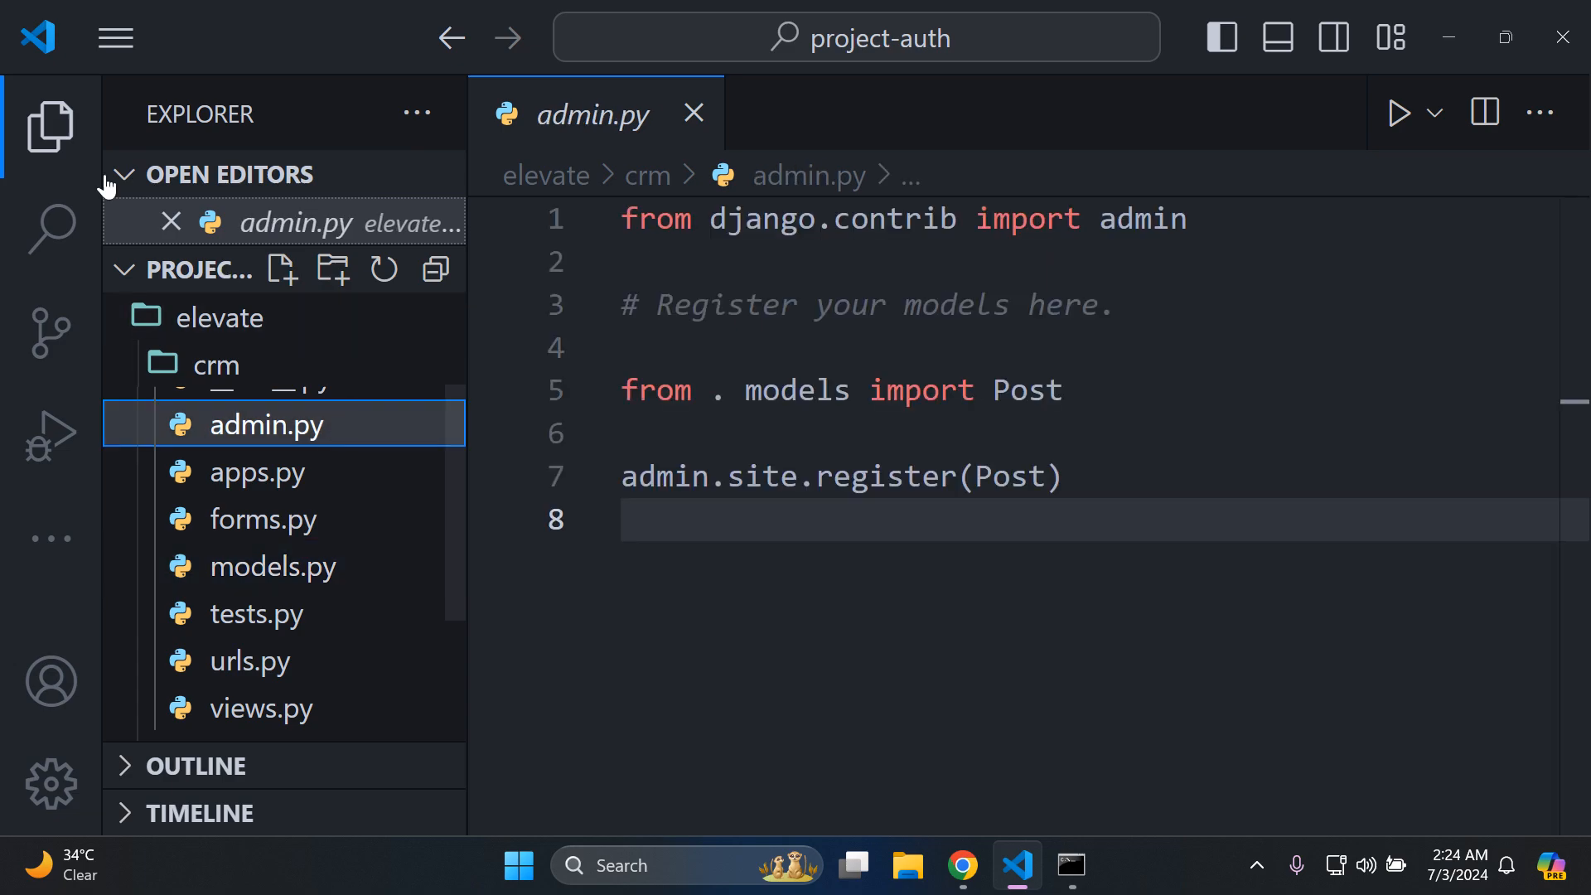
left_click(52, 129)
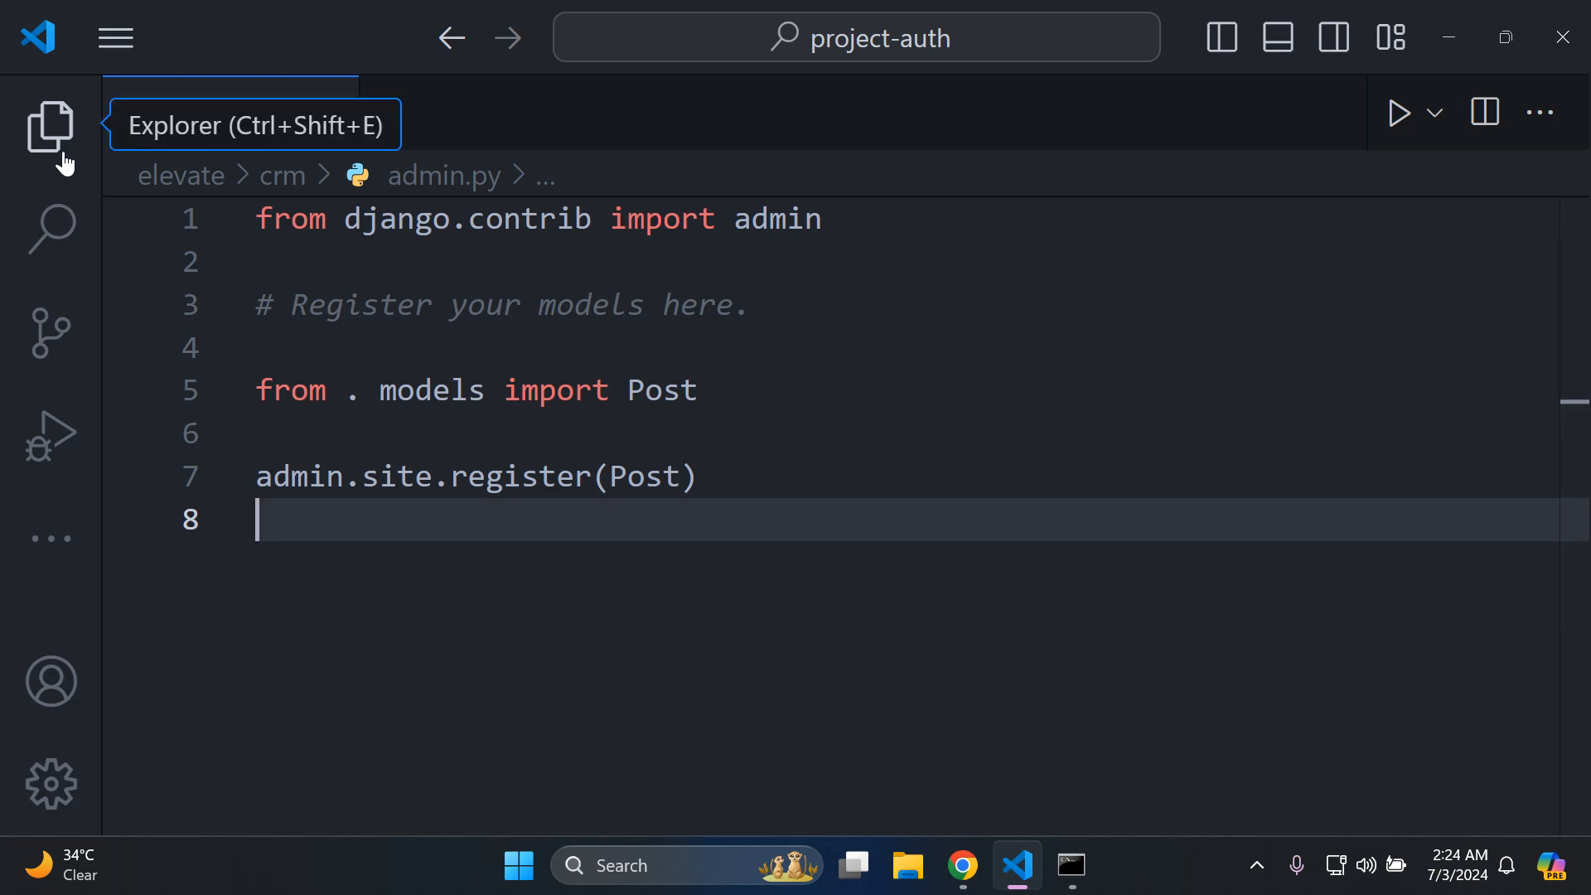
left_click(56, 130)
left_click(692, 116)
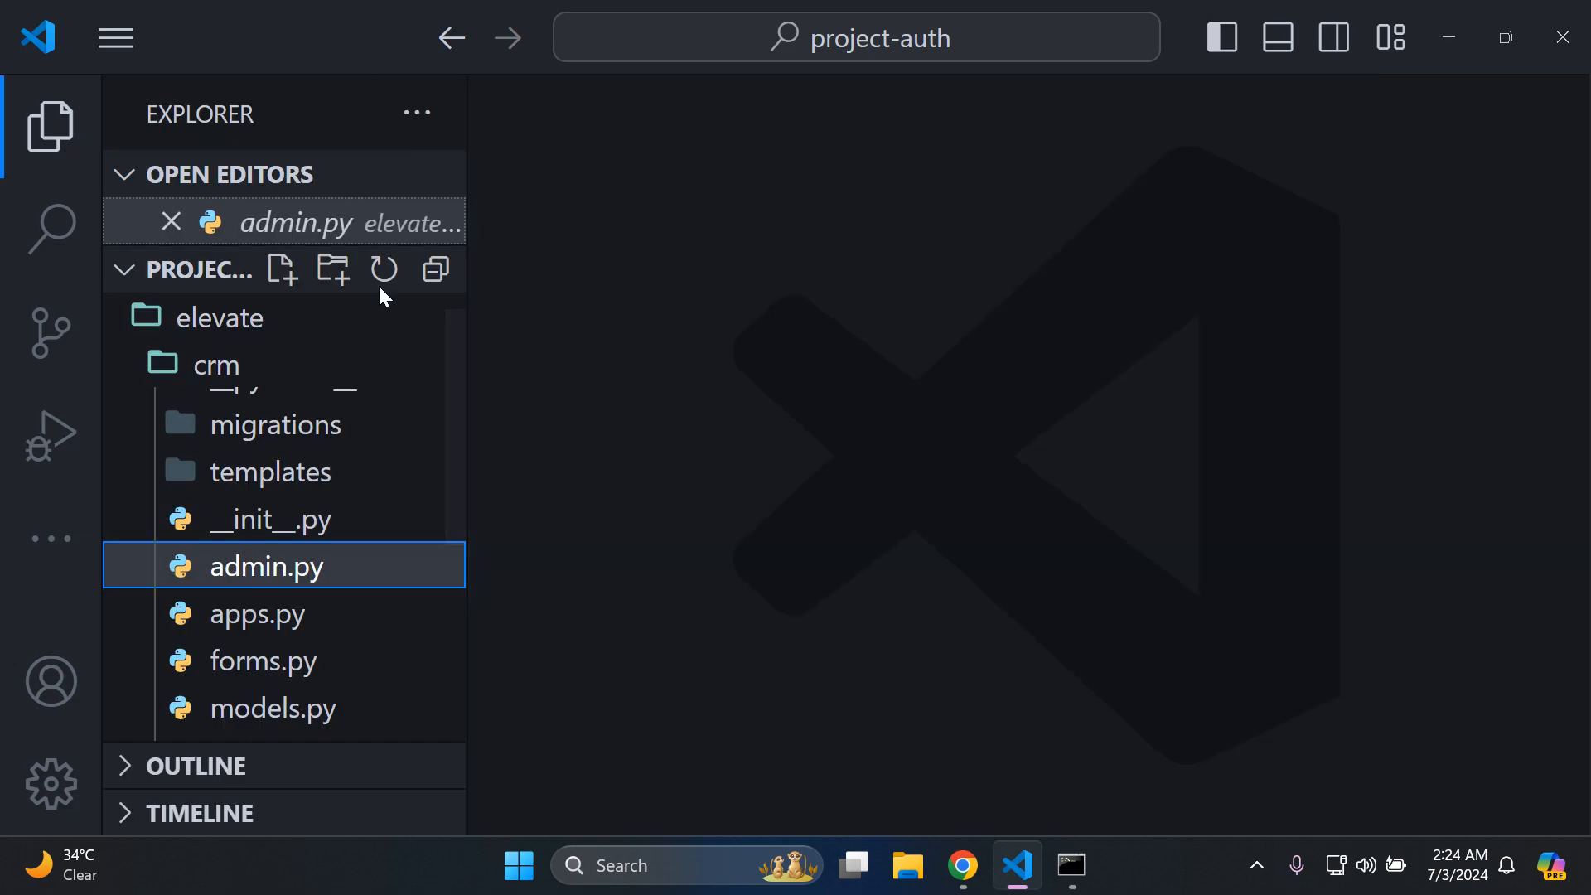
left_click(217, 318)
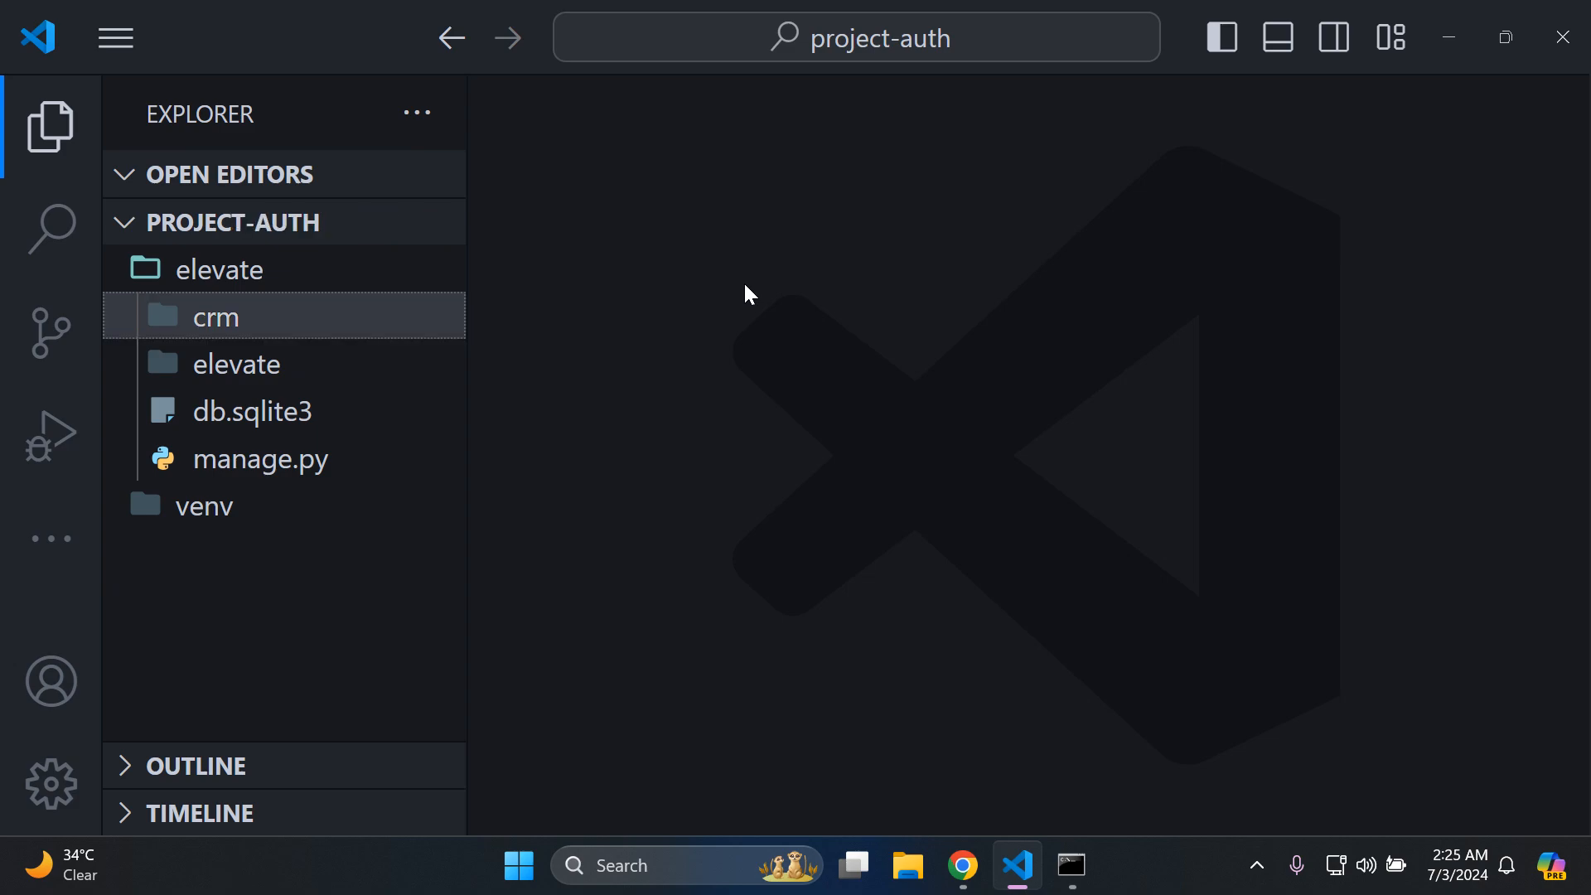
Step: Zoom the README to 125% and select its 'pip install django-cache-cleaner' command
left_click(964, 866)
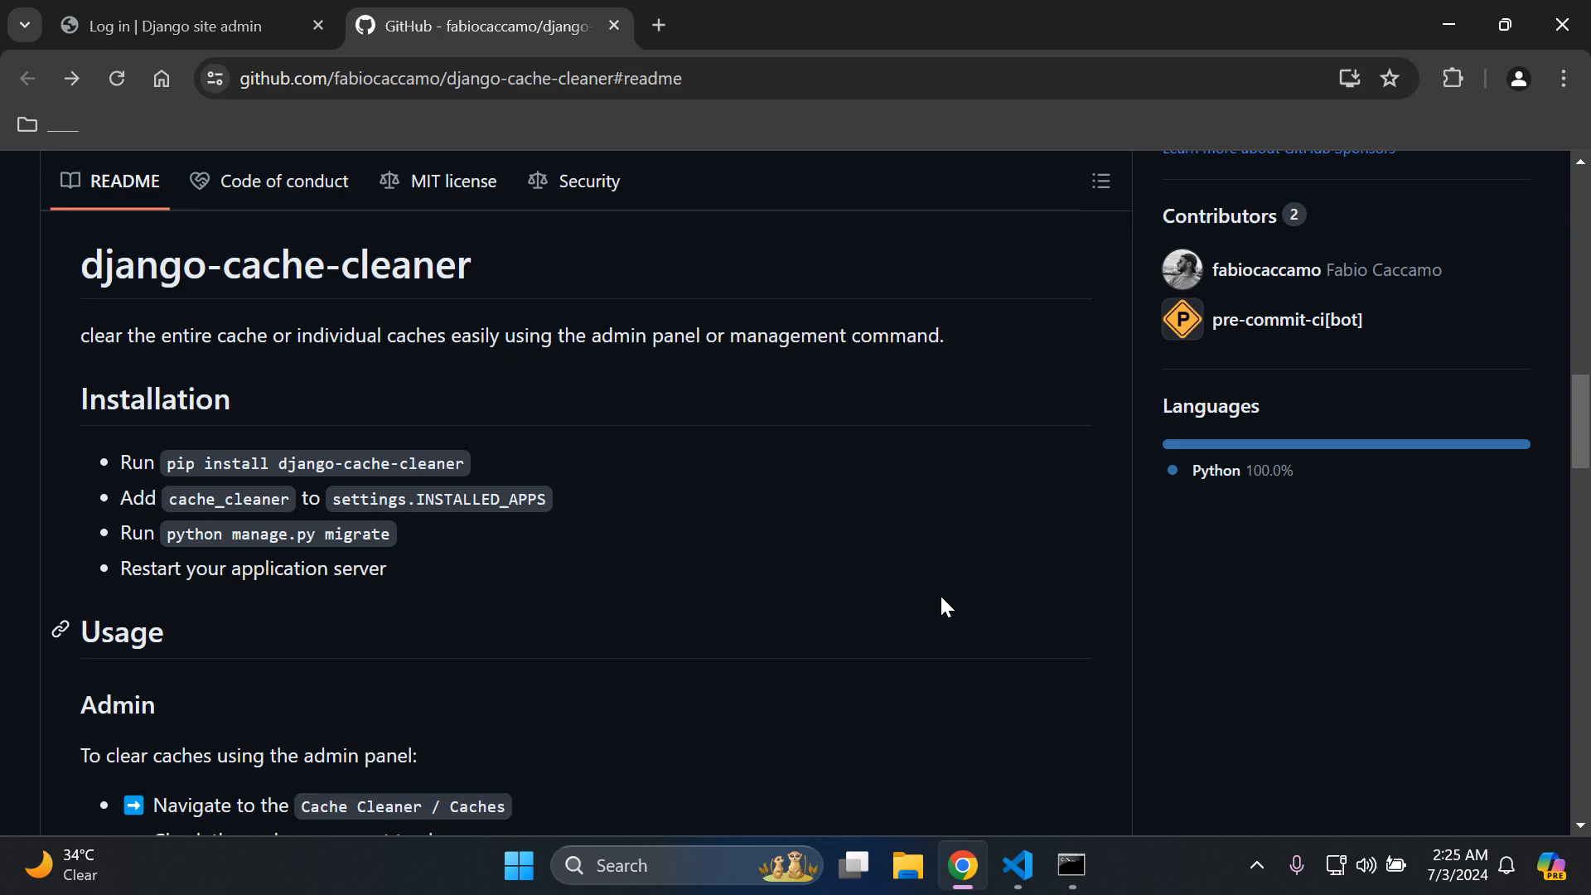
left_click_drag(470, 463, 165, 473)
key("ctrl+c")
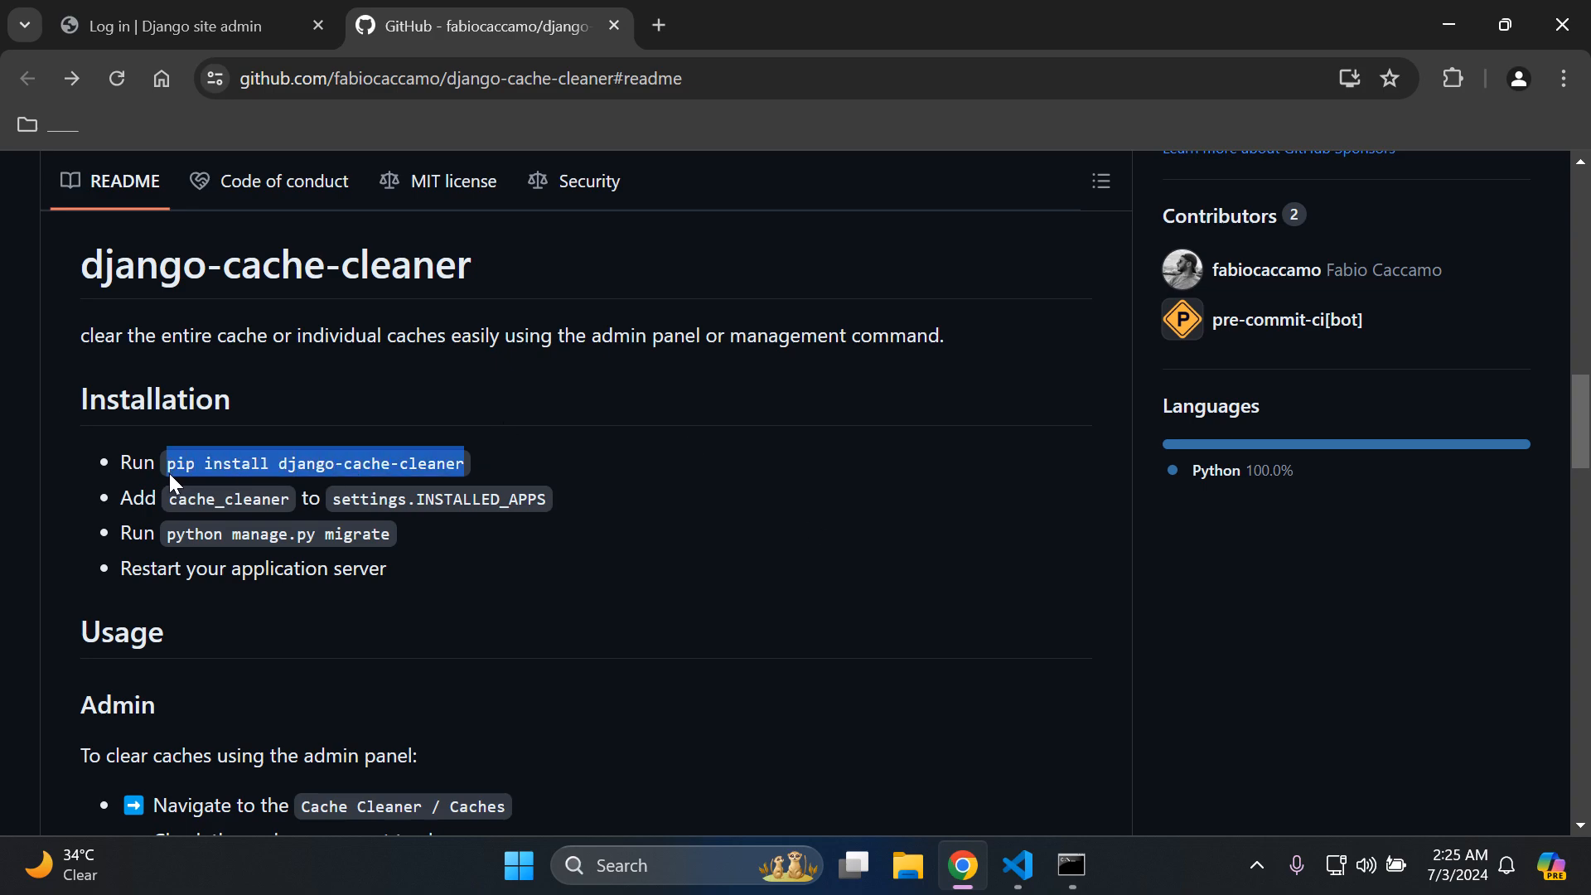
left_click(1567, 78)
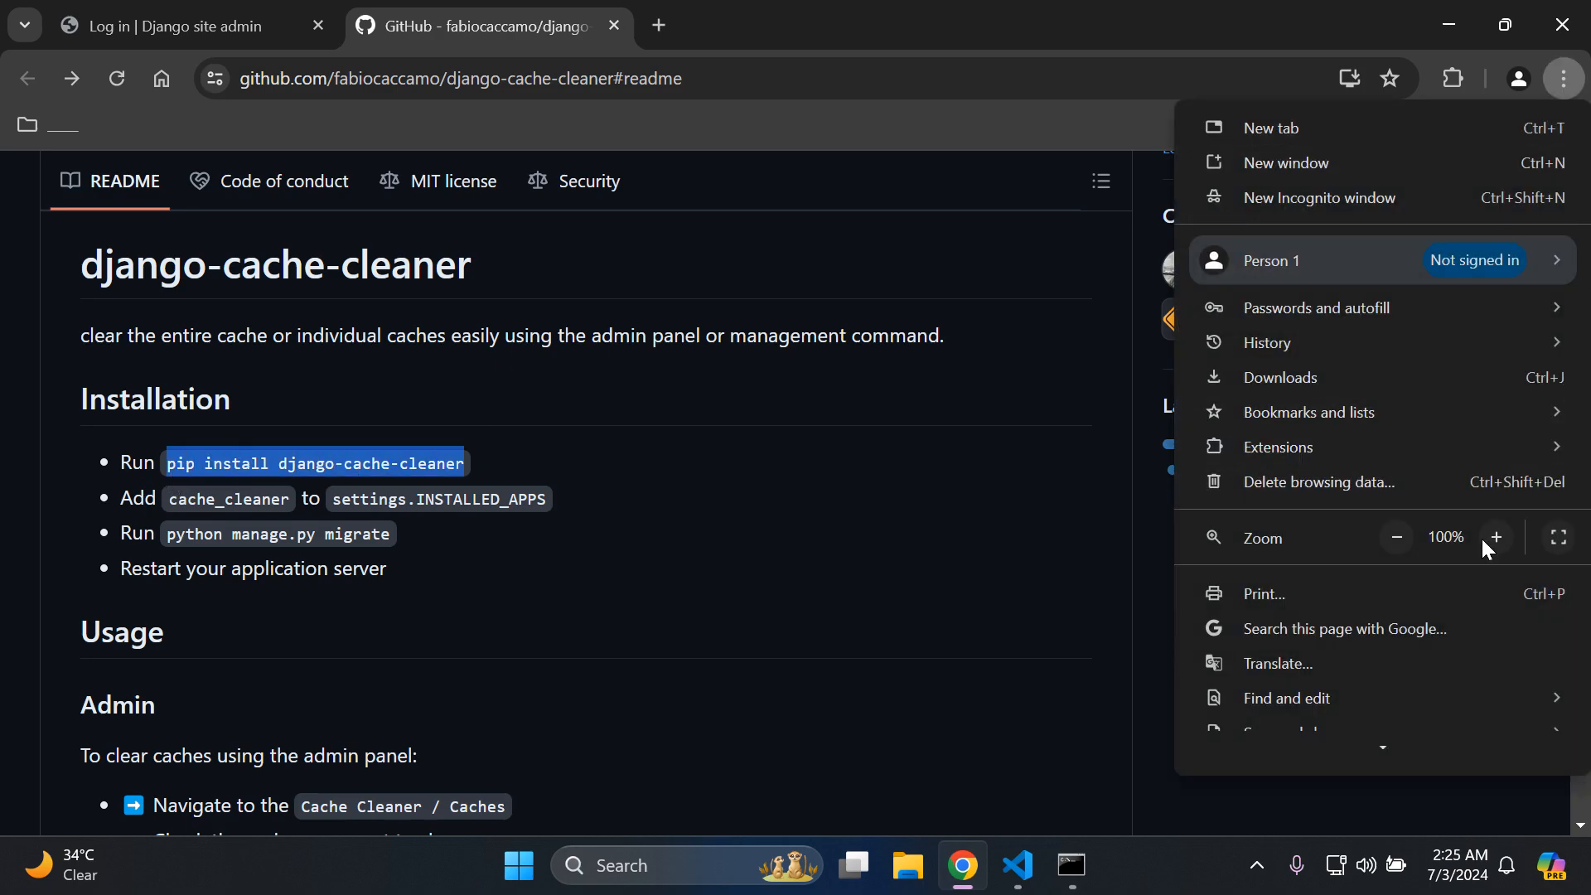
left_click(1496, 537)
left_click(738, 512)
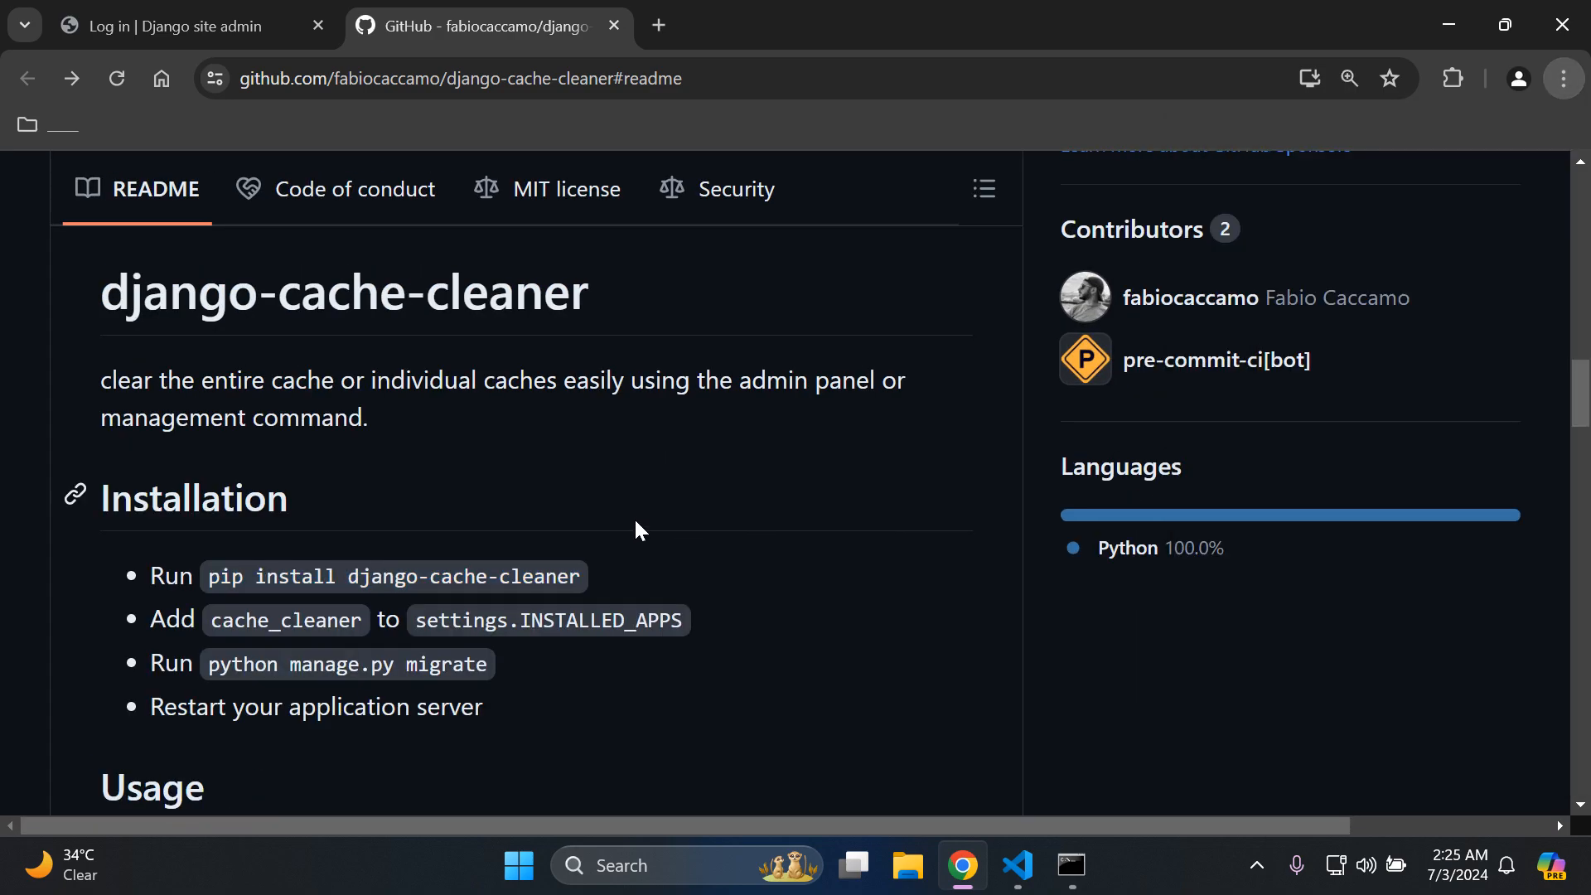
scroll(572, 501, "down", 1)
scroll(534, 474, "down", 1)
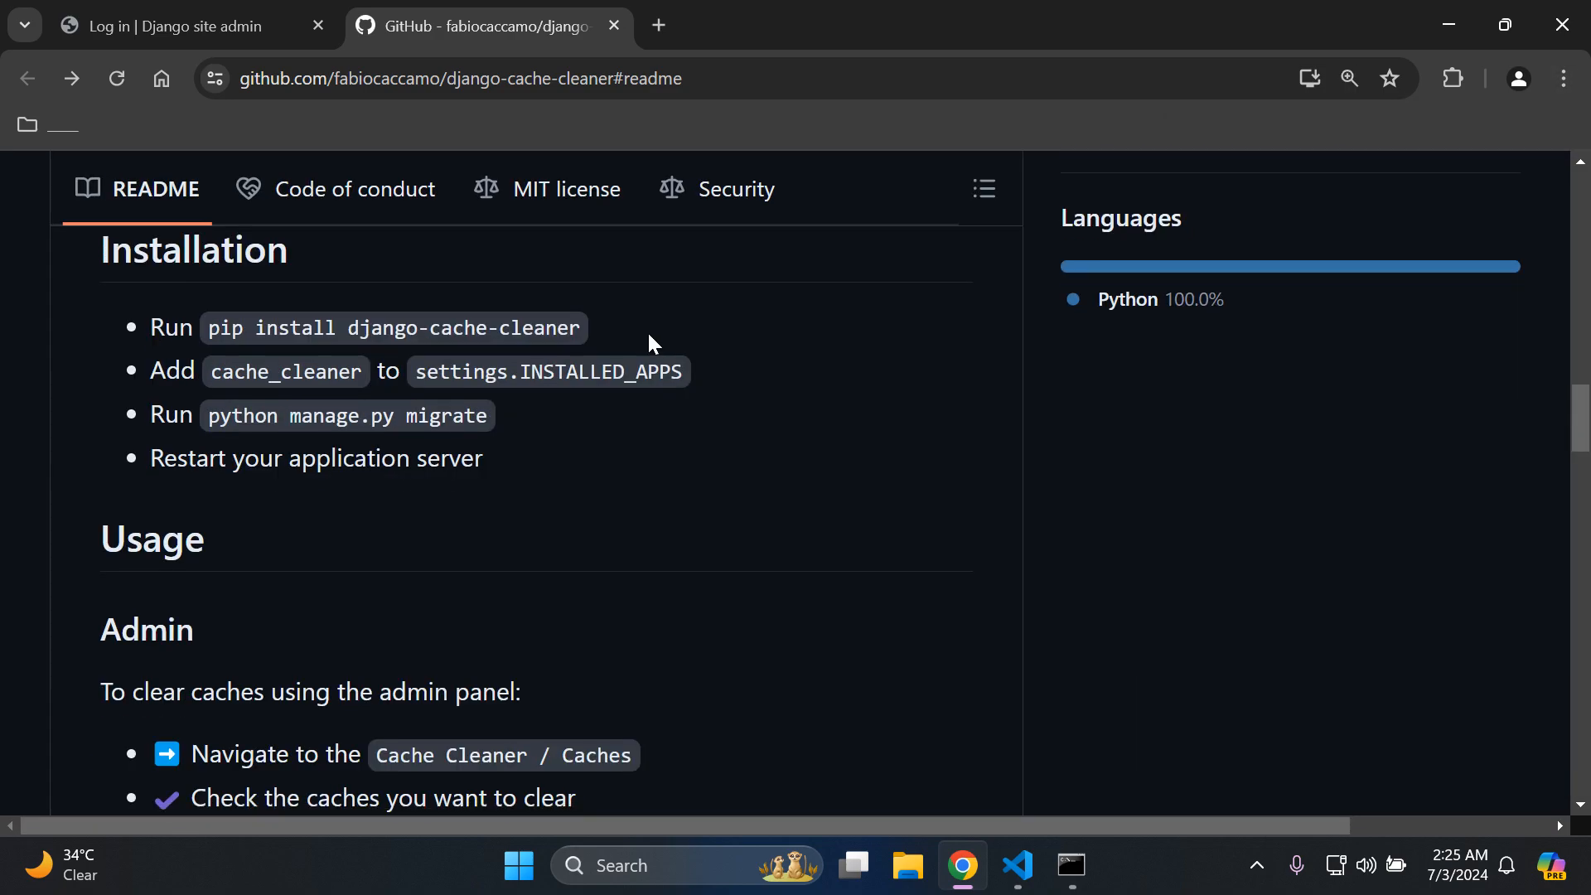
left_click_drag(583, 327, 208, 327)
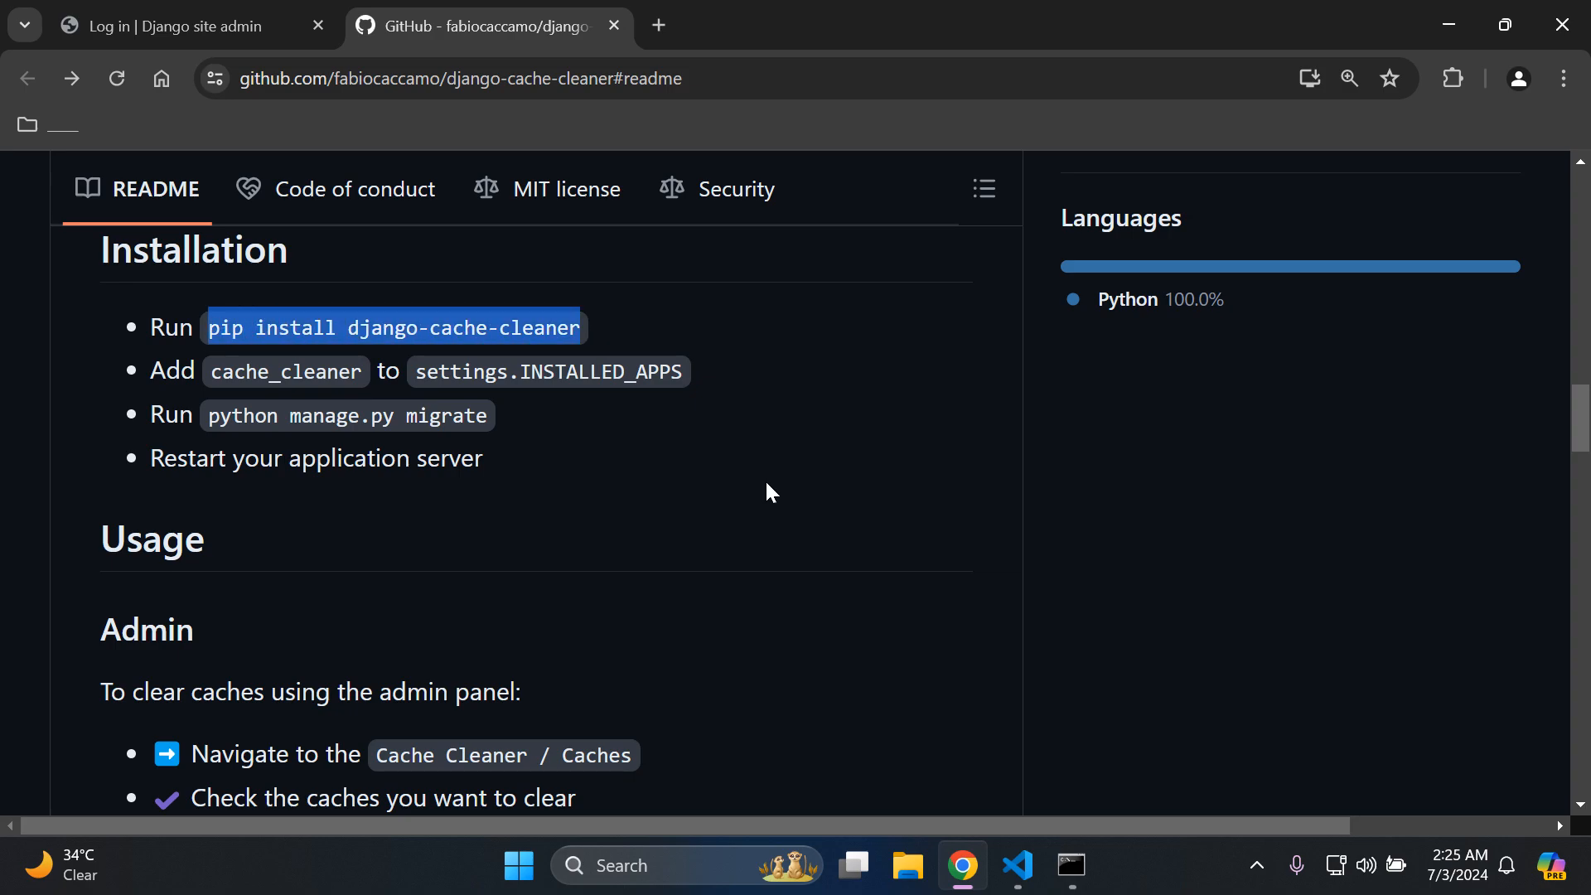
Step: Run pip install django-cache-cleaner on a cleared console (already satisfied), then select cache_cleaner in the README
left_click(1069, 858)
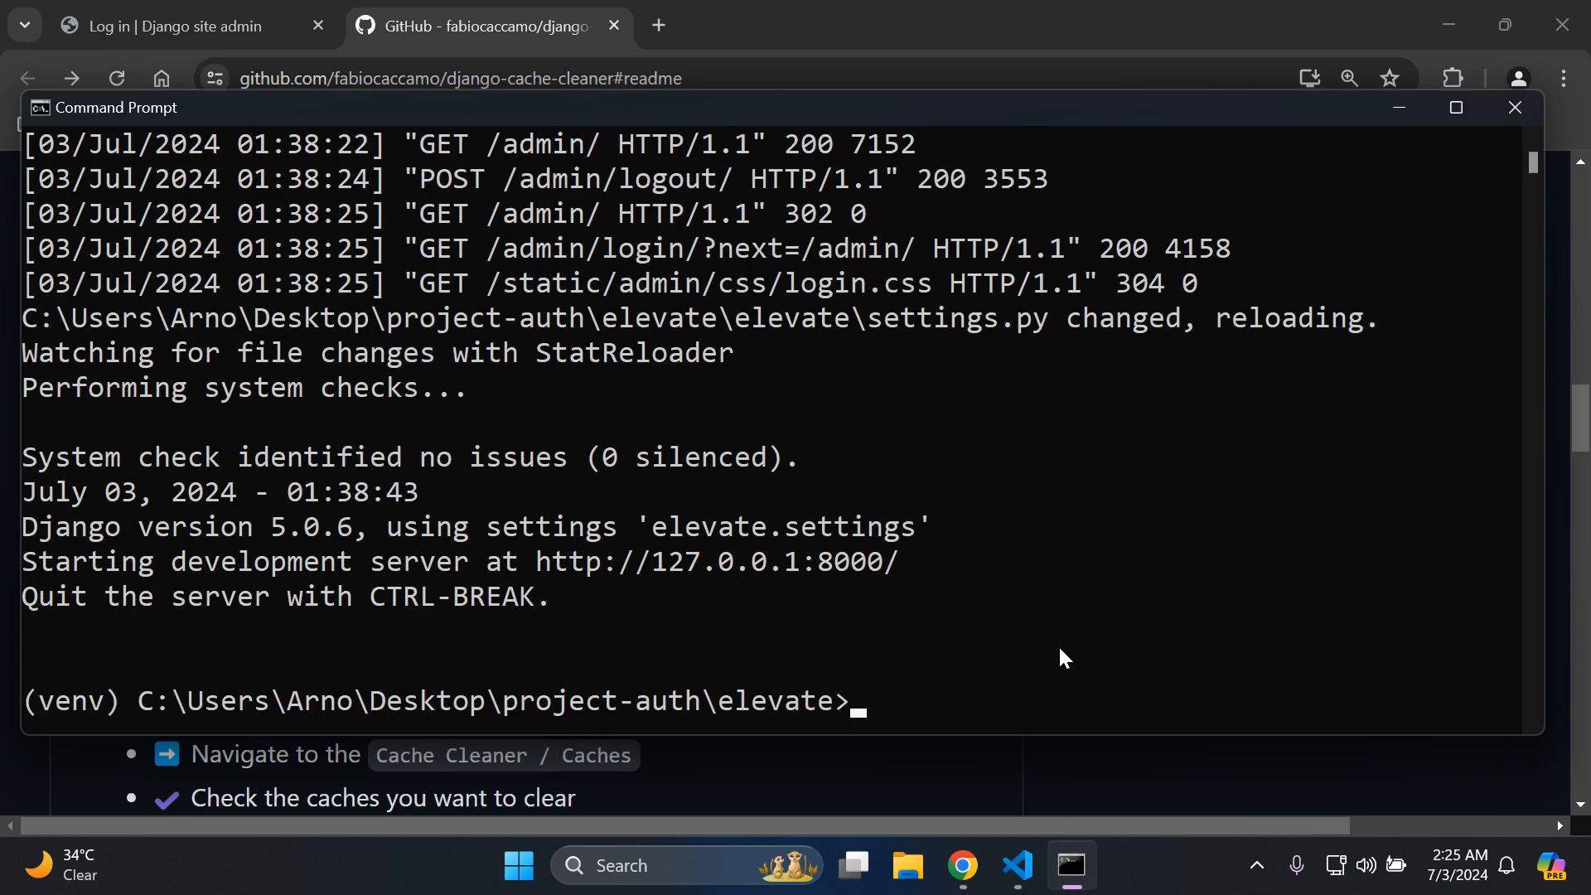
type("cls")
key("Return")
key("ctrl+v")
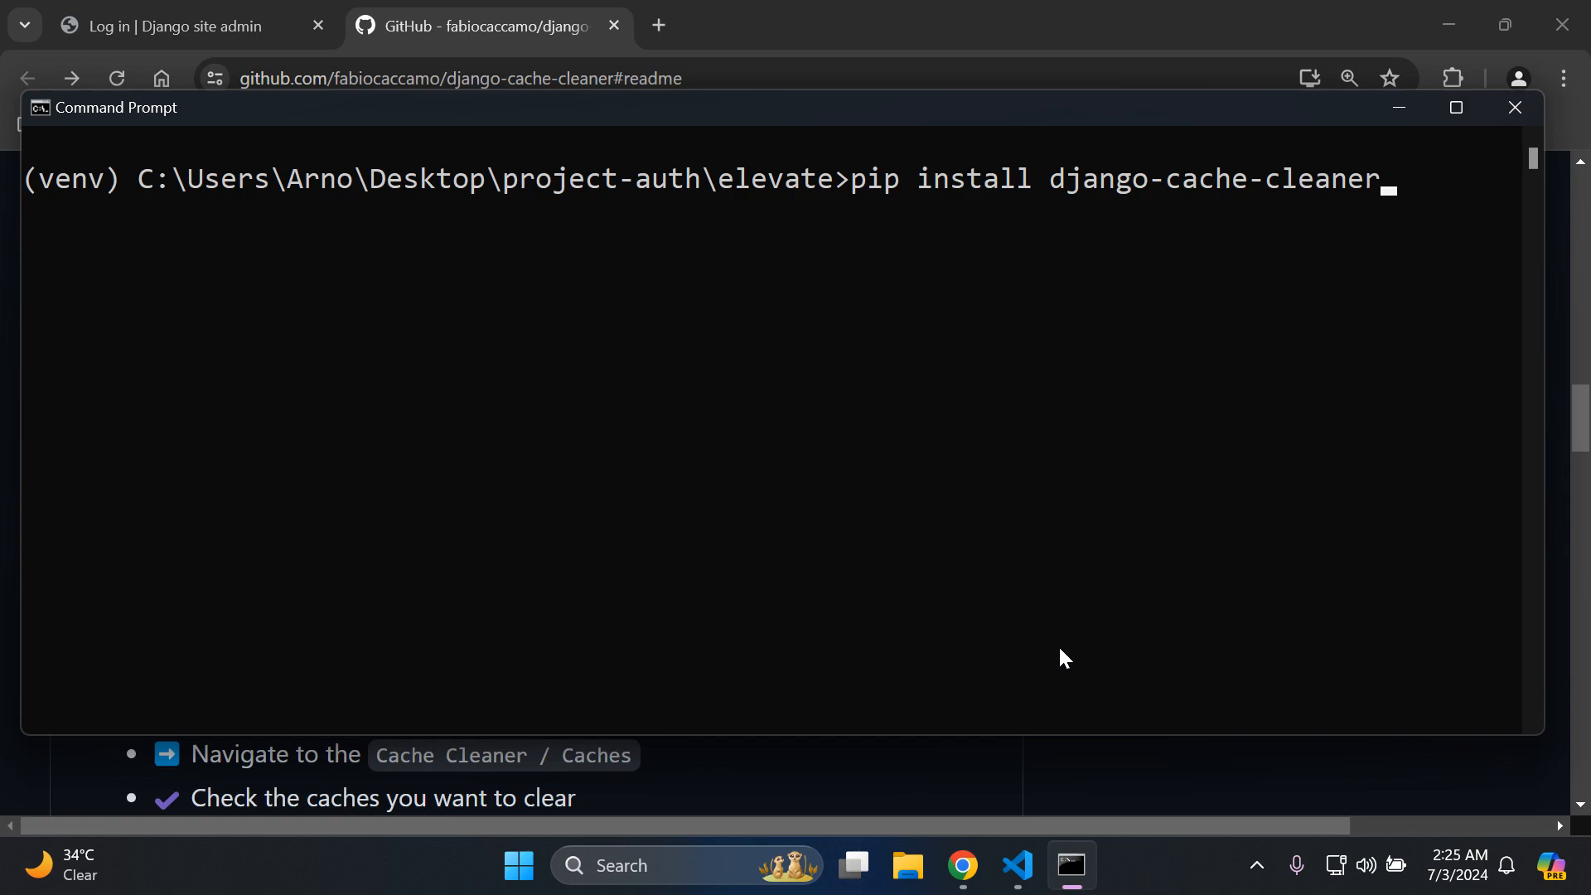
key("Return")
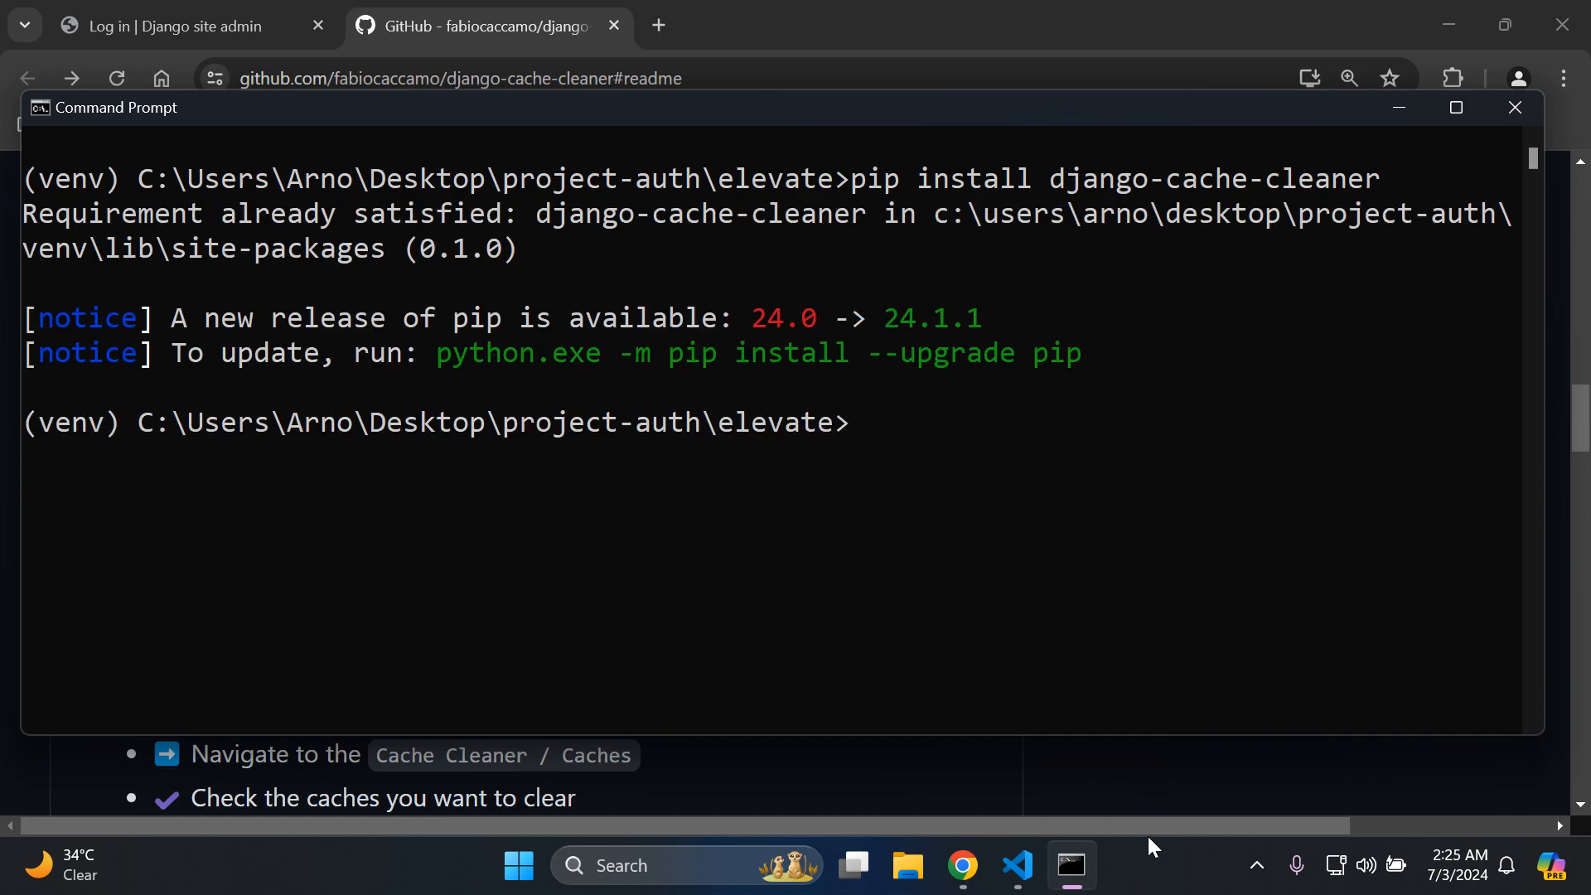
left_click(1072, 866)
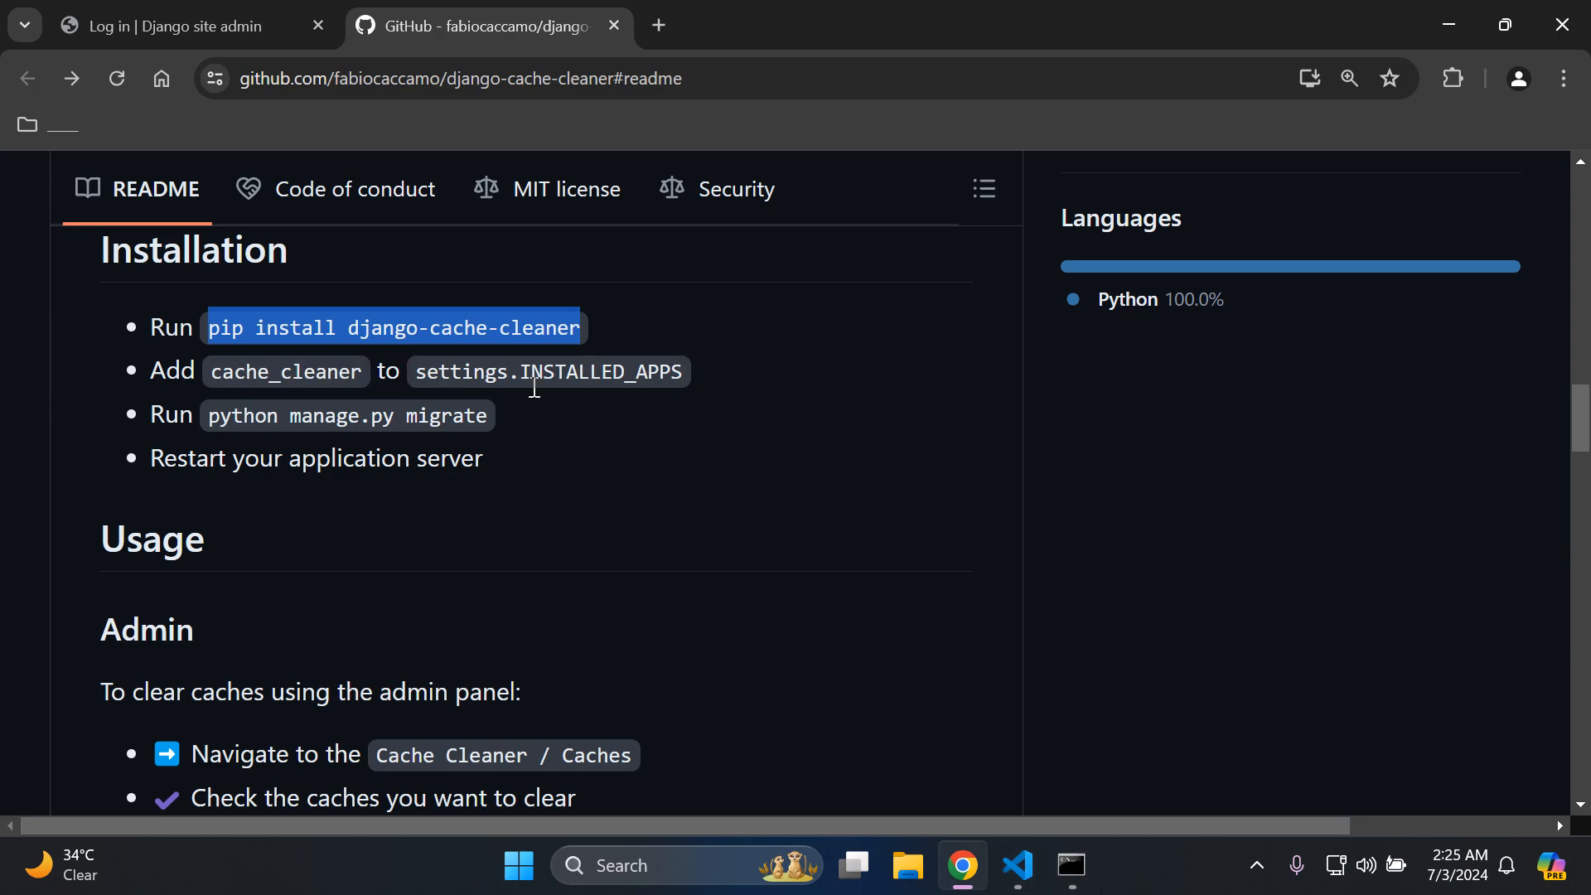
left_click_drag(212, 370, 368, 380)
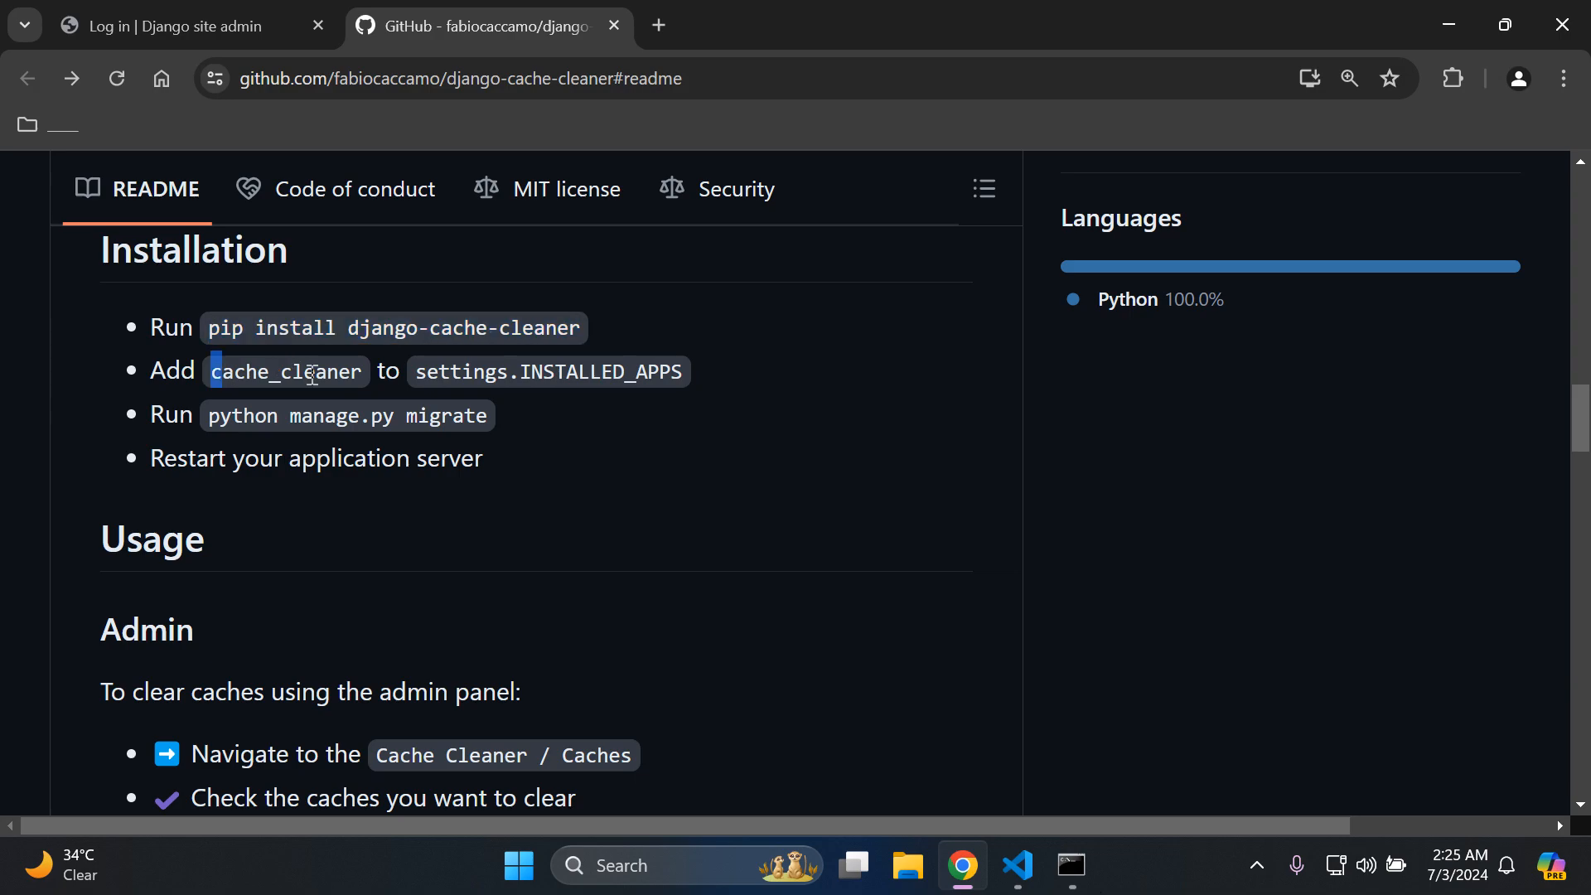
Step: Open the elevate project's settings.py with the file tree hidden
left_click(1022, 870)
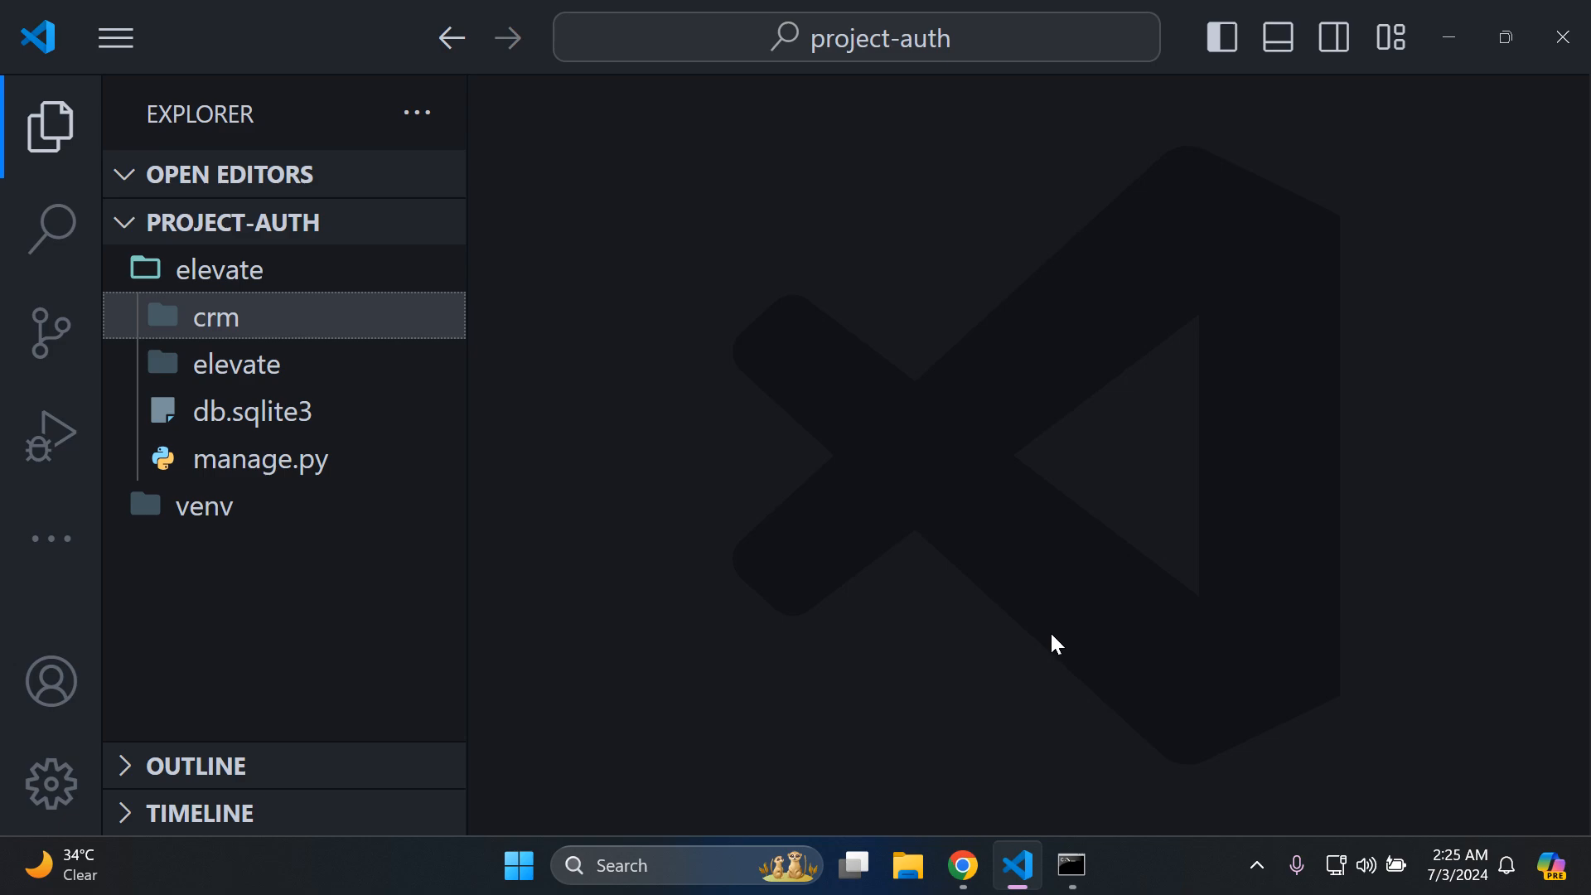
mouse_move(283, 363)
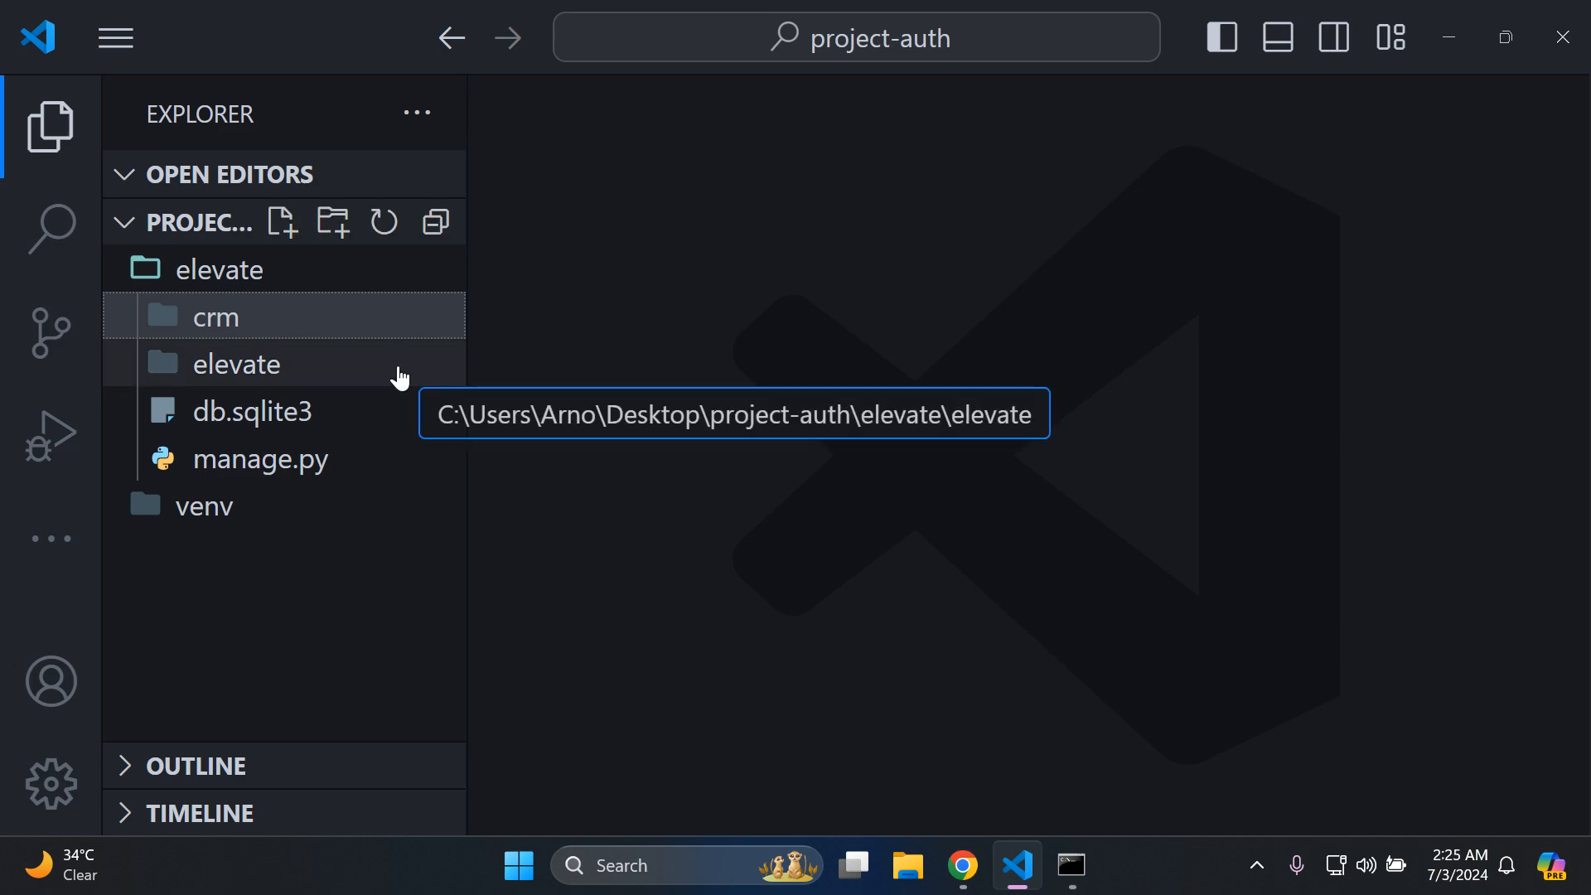
left_click(401, 367)
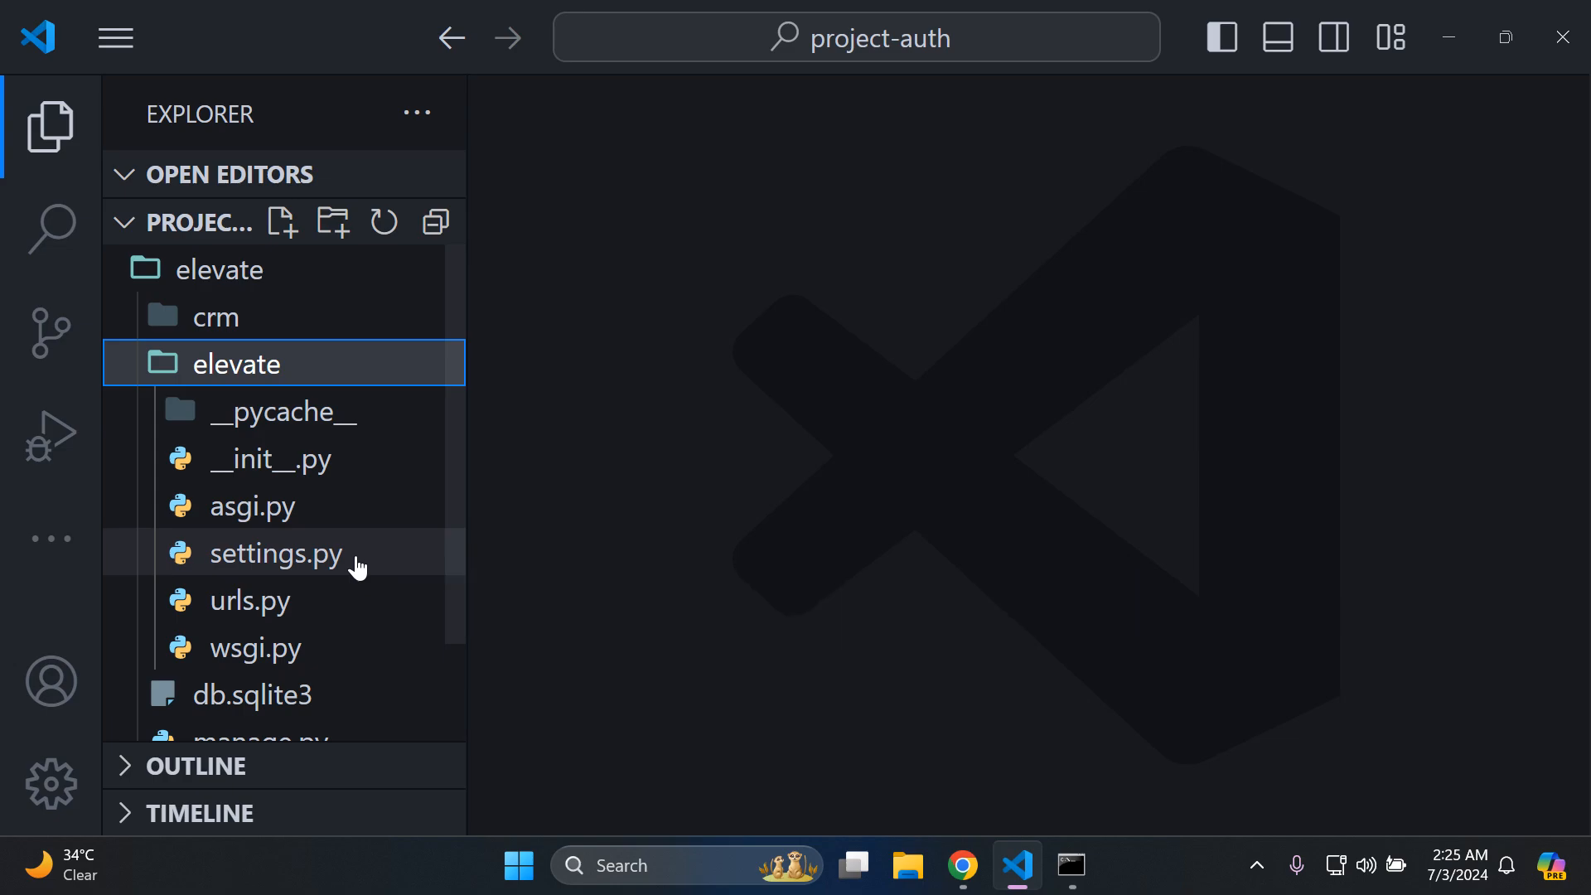
left_click(276, 552)
key("ctrl+b")
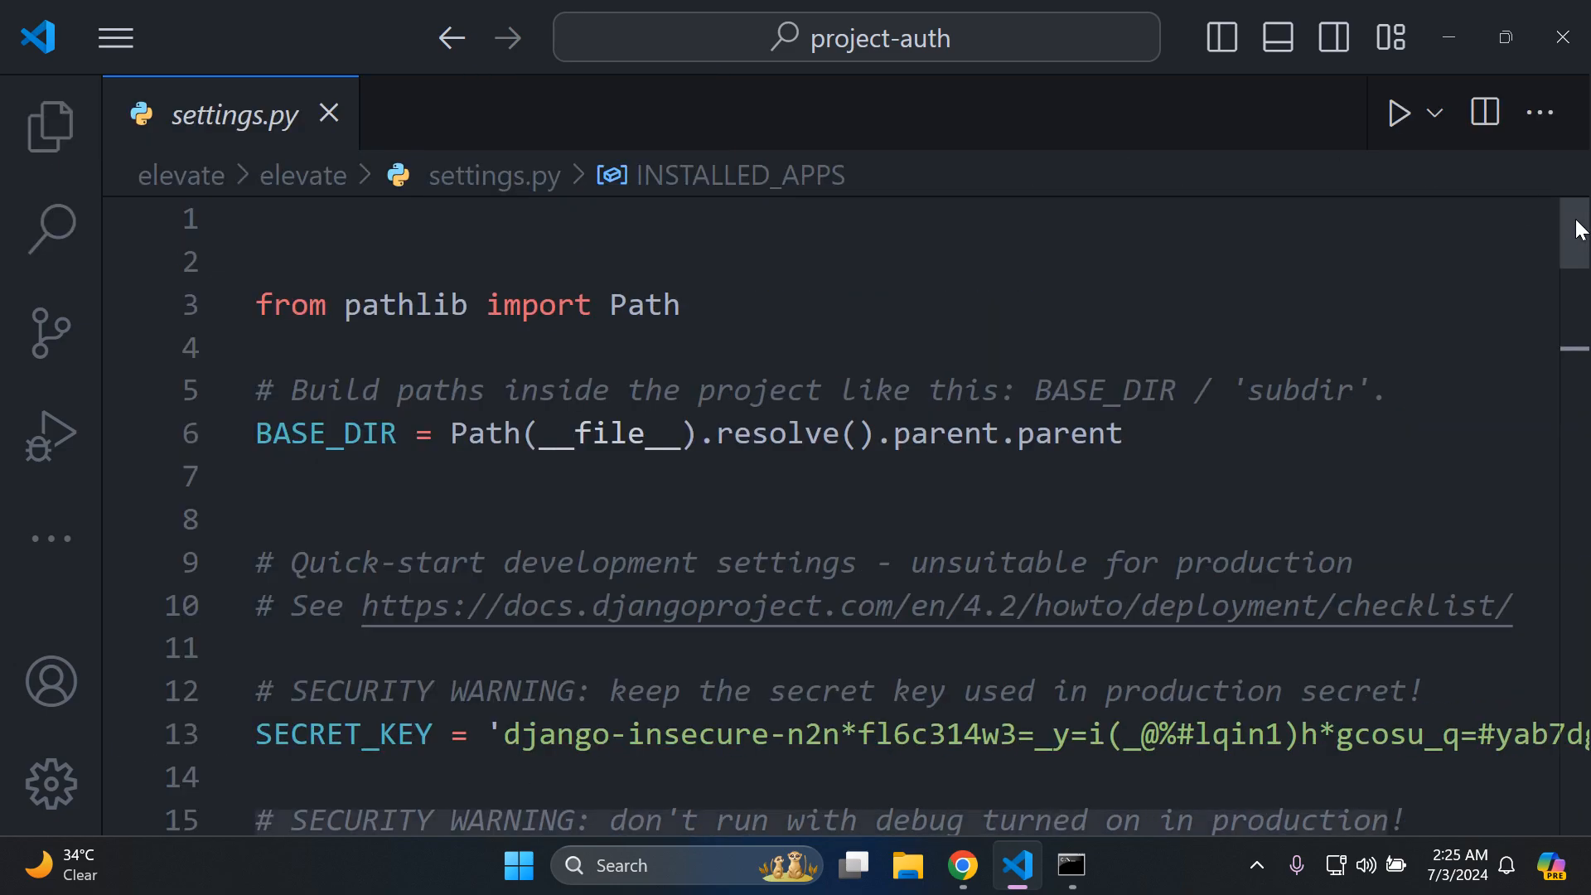
left_click_drag(1576, 227, 1569, 330)
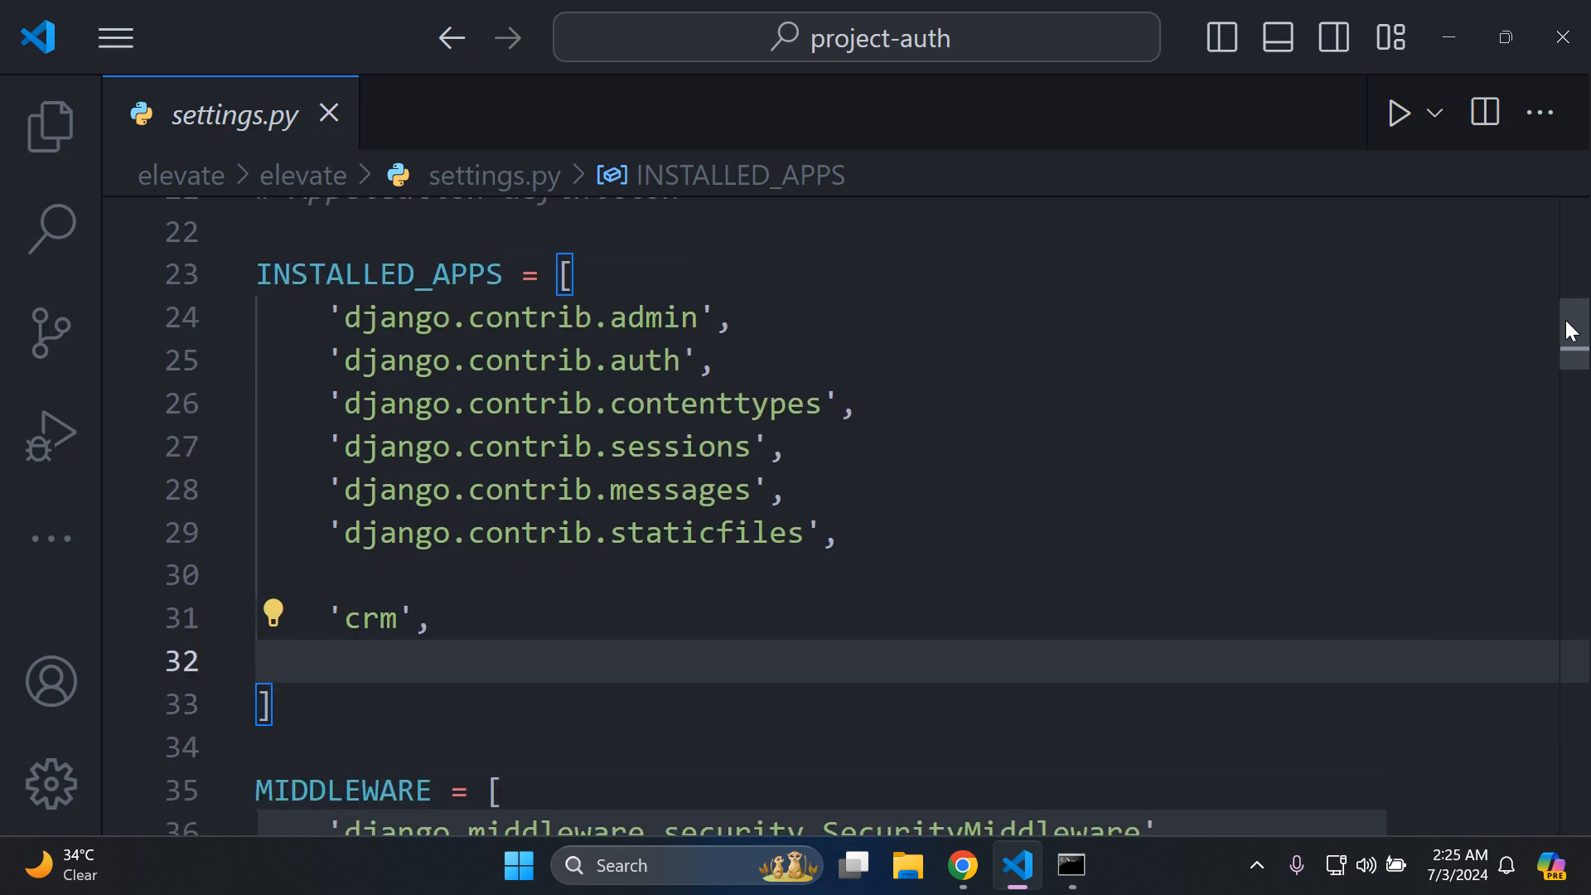
scroll(796, 447, "down", 3)
Step: Add 'cache_cleaner', after 'crm' in INSTALLED_APPS, then select the README's migrate command
left_click(710, 424)
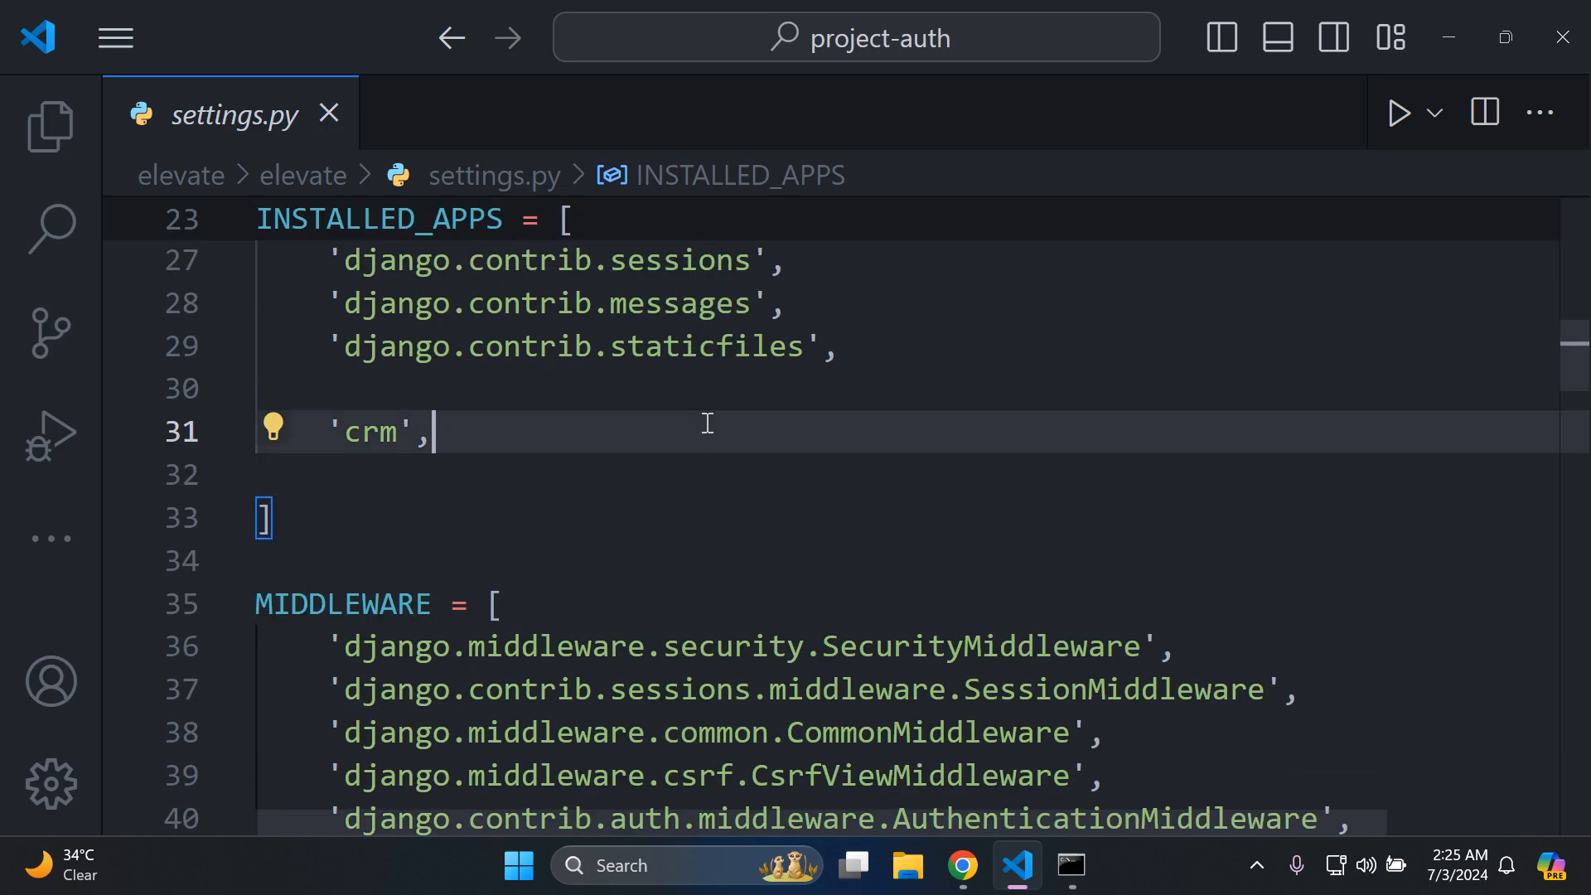
key("Return")
key("Return")
type("'")
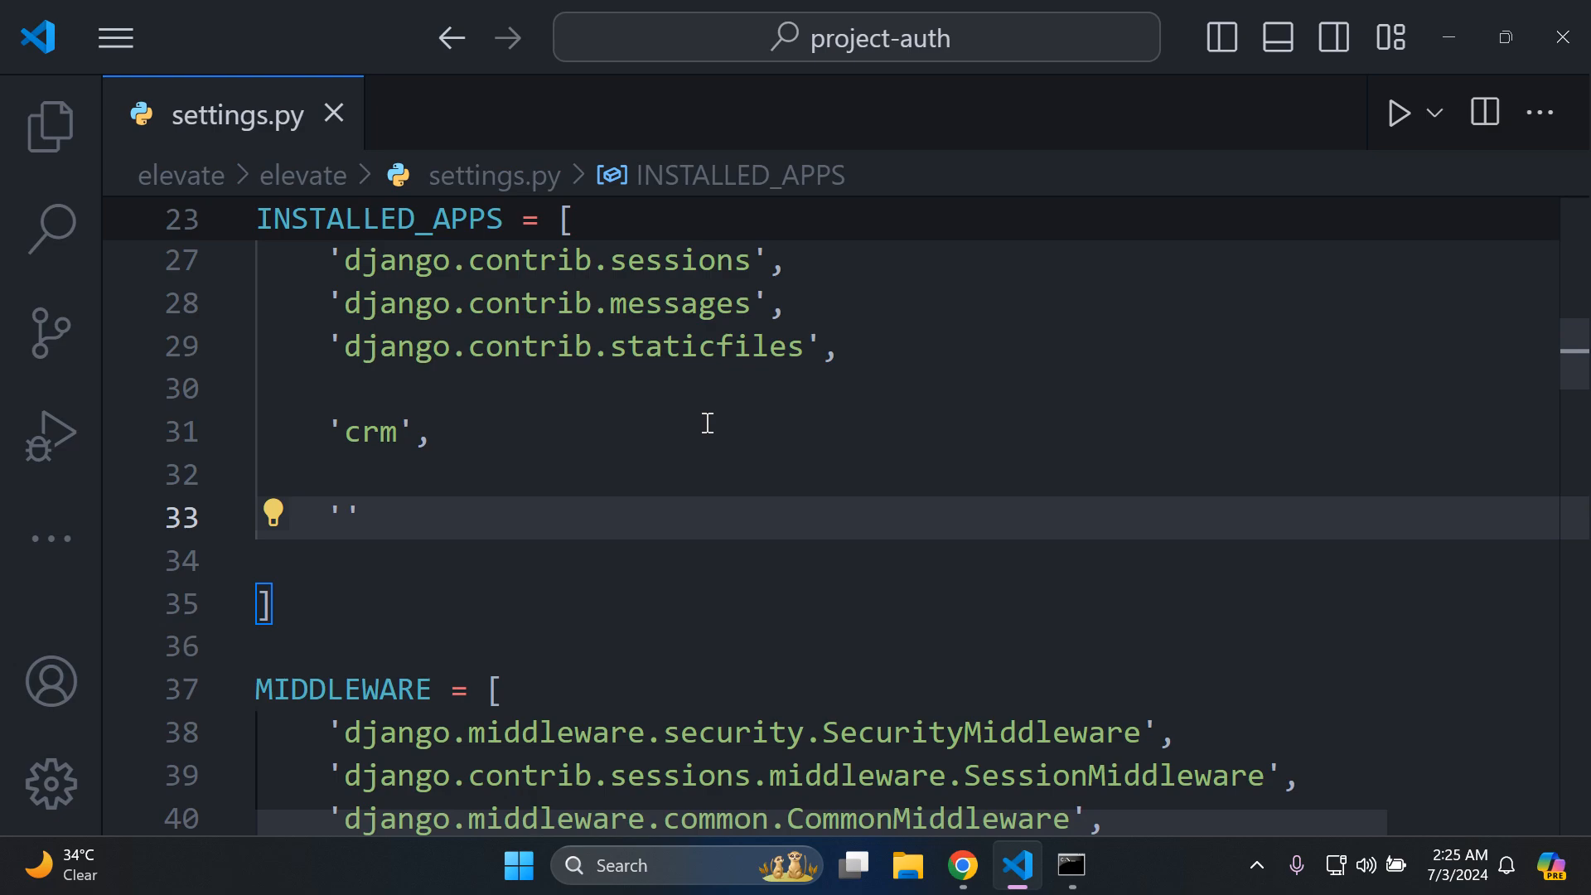
type("cache_cleaner")
key("Right")
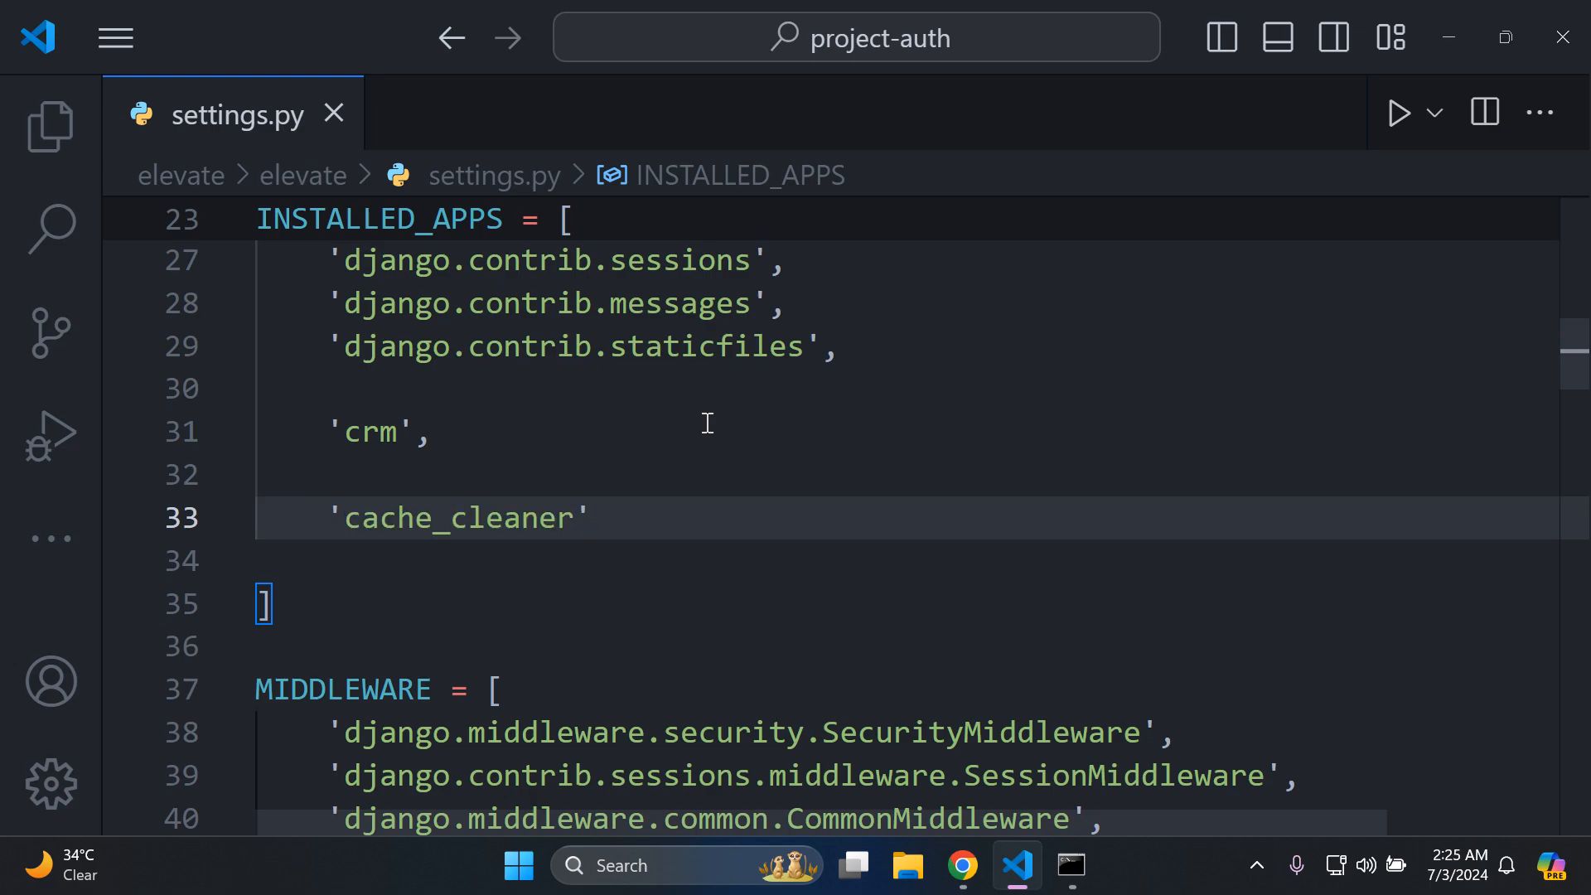
type(",")
left_click(966, 865)
left_click_drag(207, 428, 507, 428)
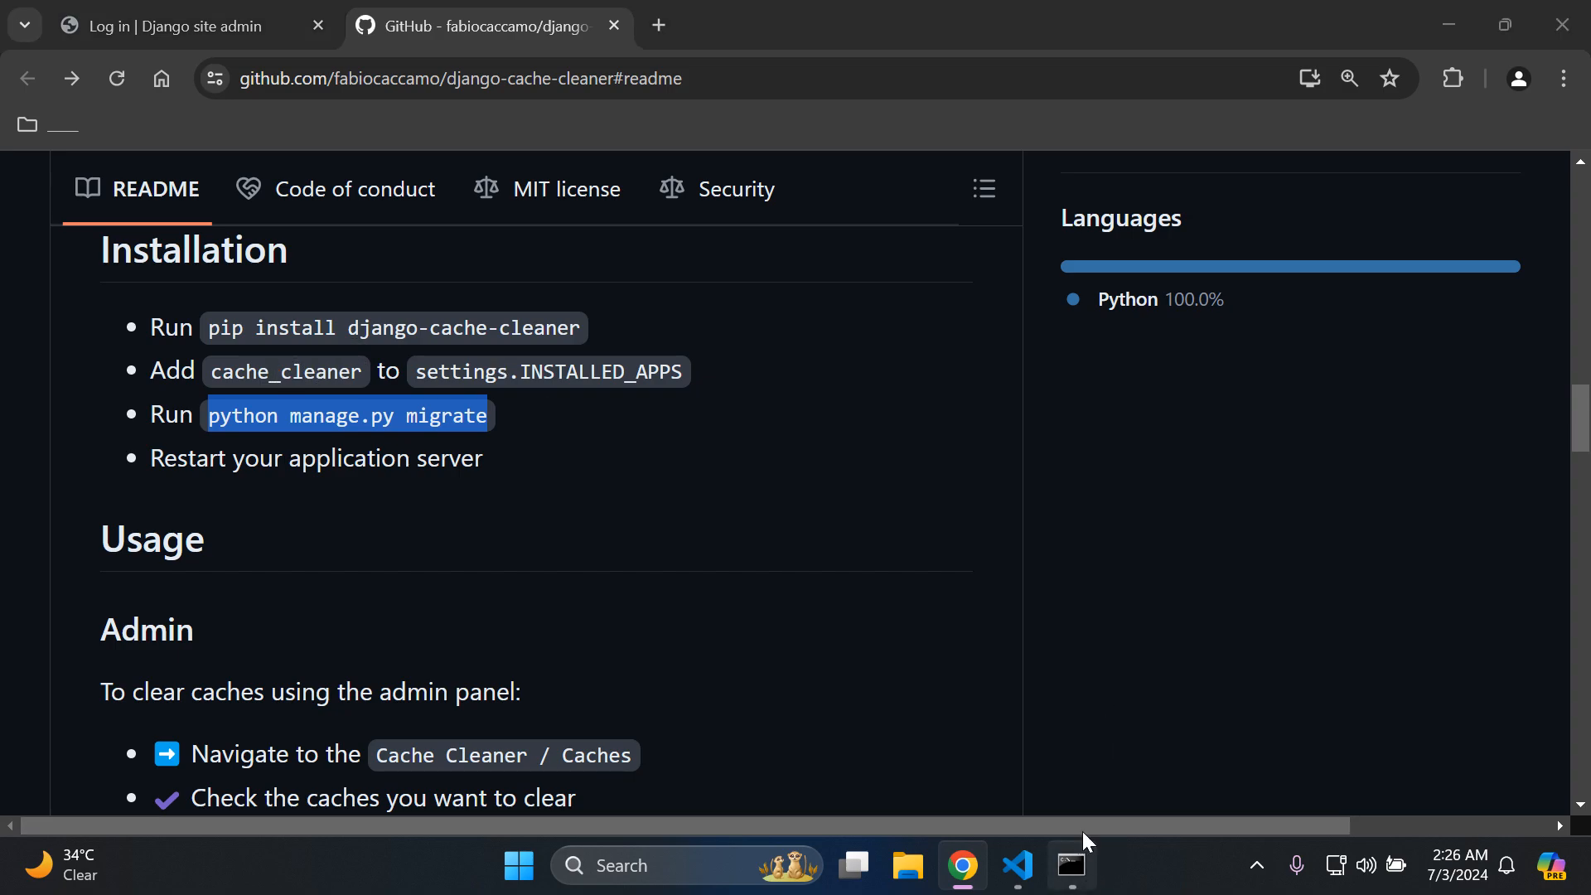
Step: Run python manage.py migrate (no migrations to apply), then select the README's restart-server instruction
left_click(1071, 865)
type("python manage.py migrate")
key("Return")
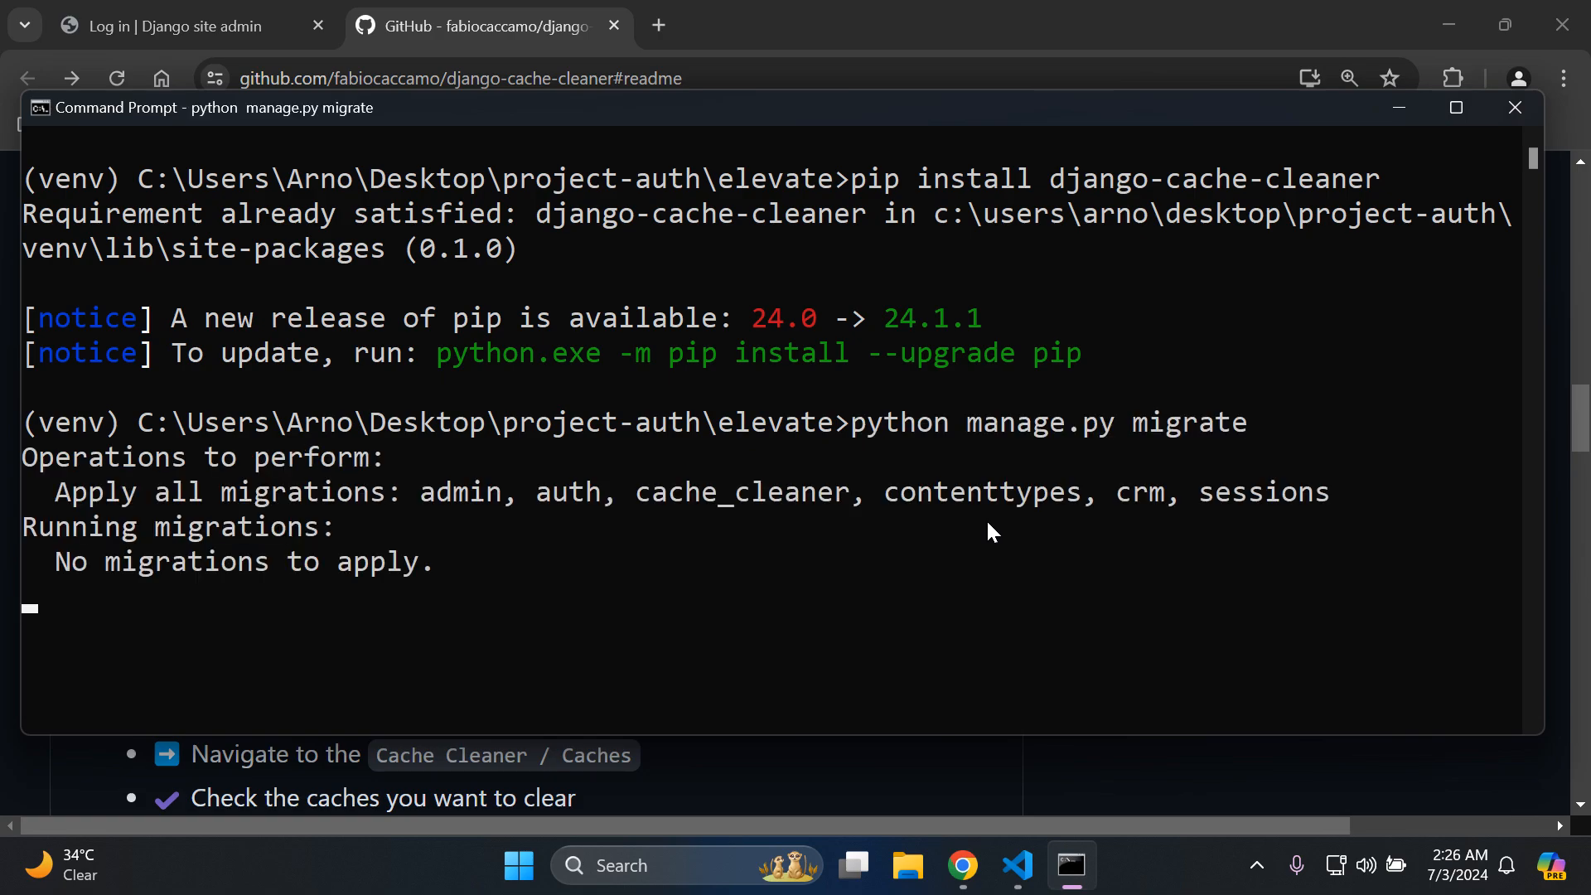
left_click(1074, 870)
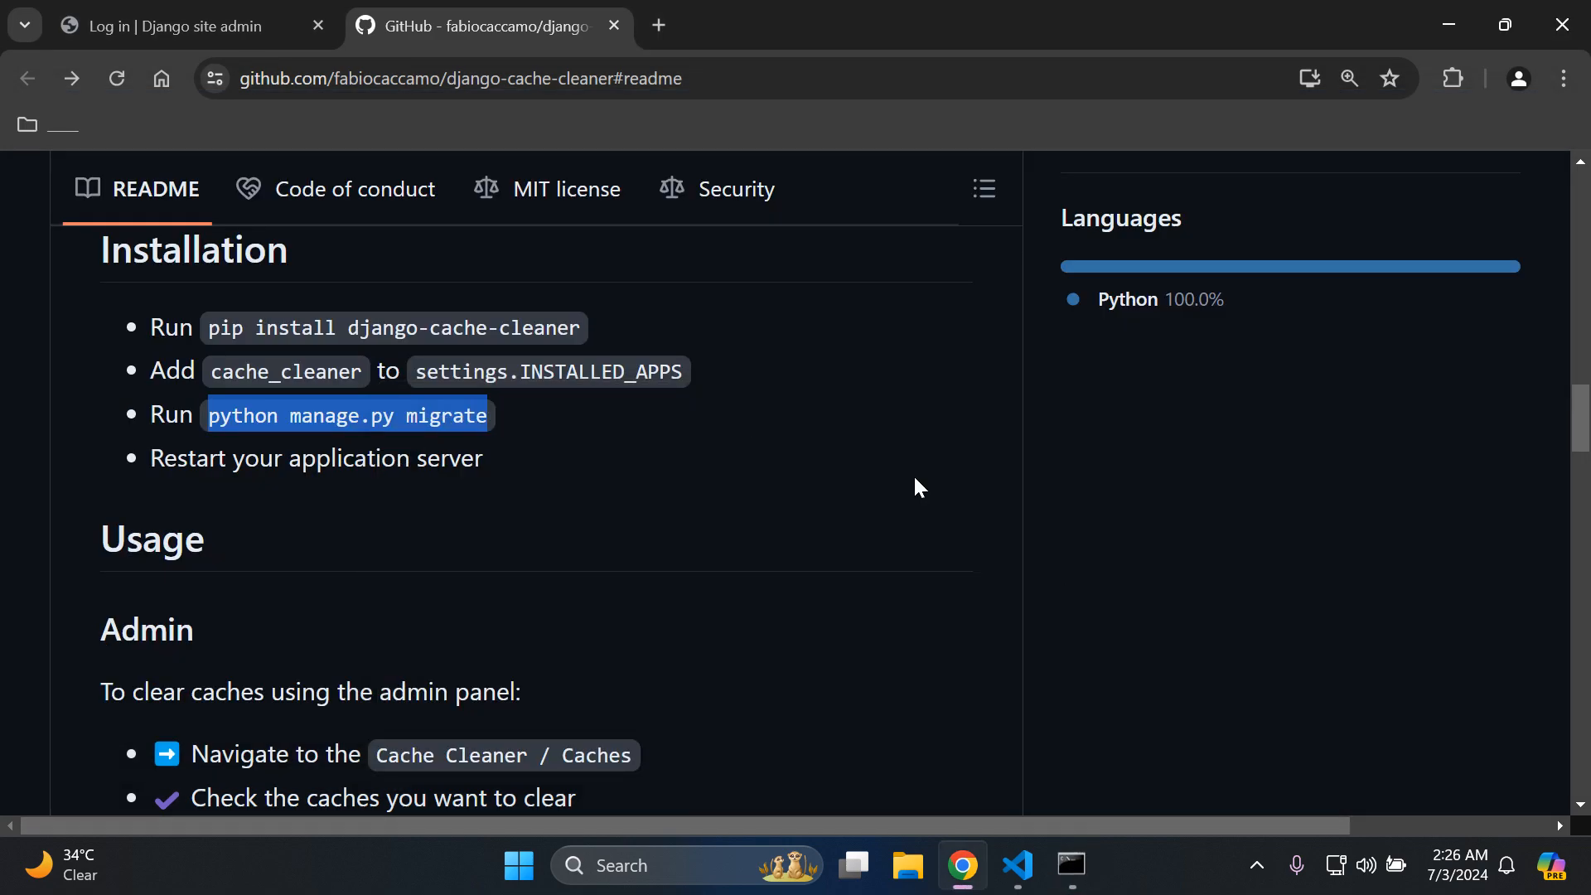
left_click_drag(152, 460, 578, 476)
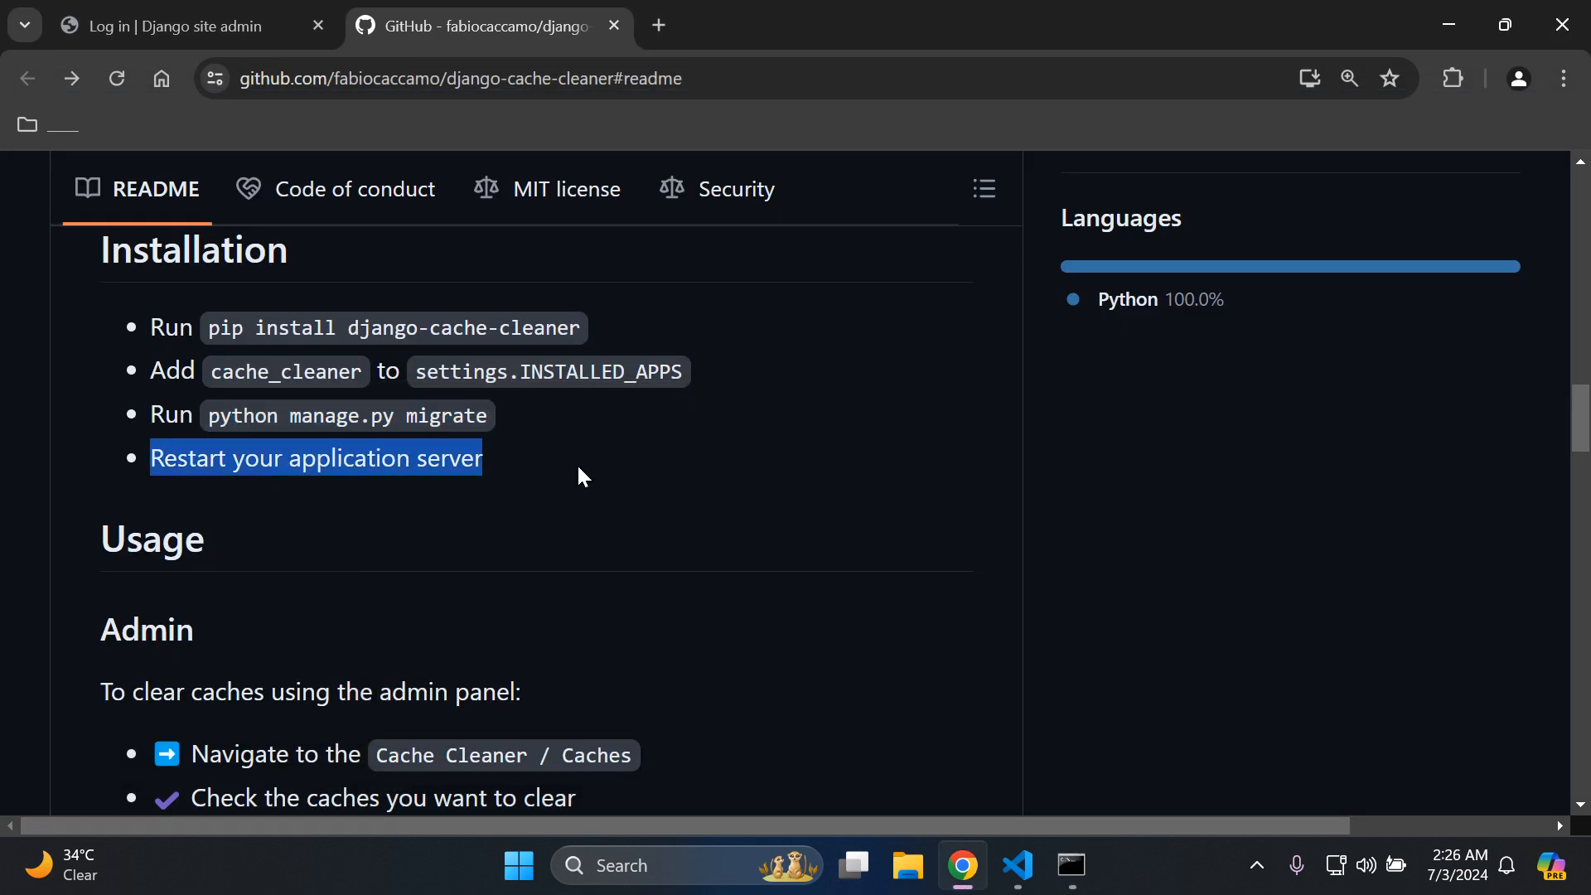
Step: Recall python manage.py runserver from history and start the development server
left_click(1071, 865)
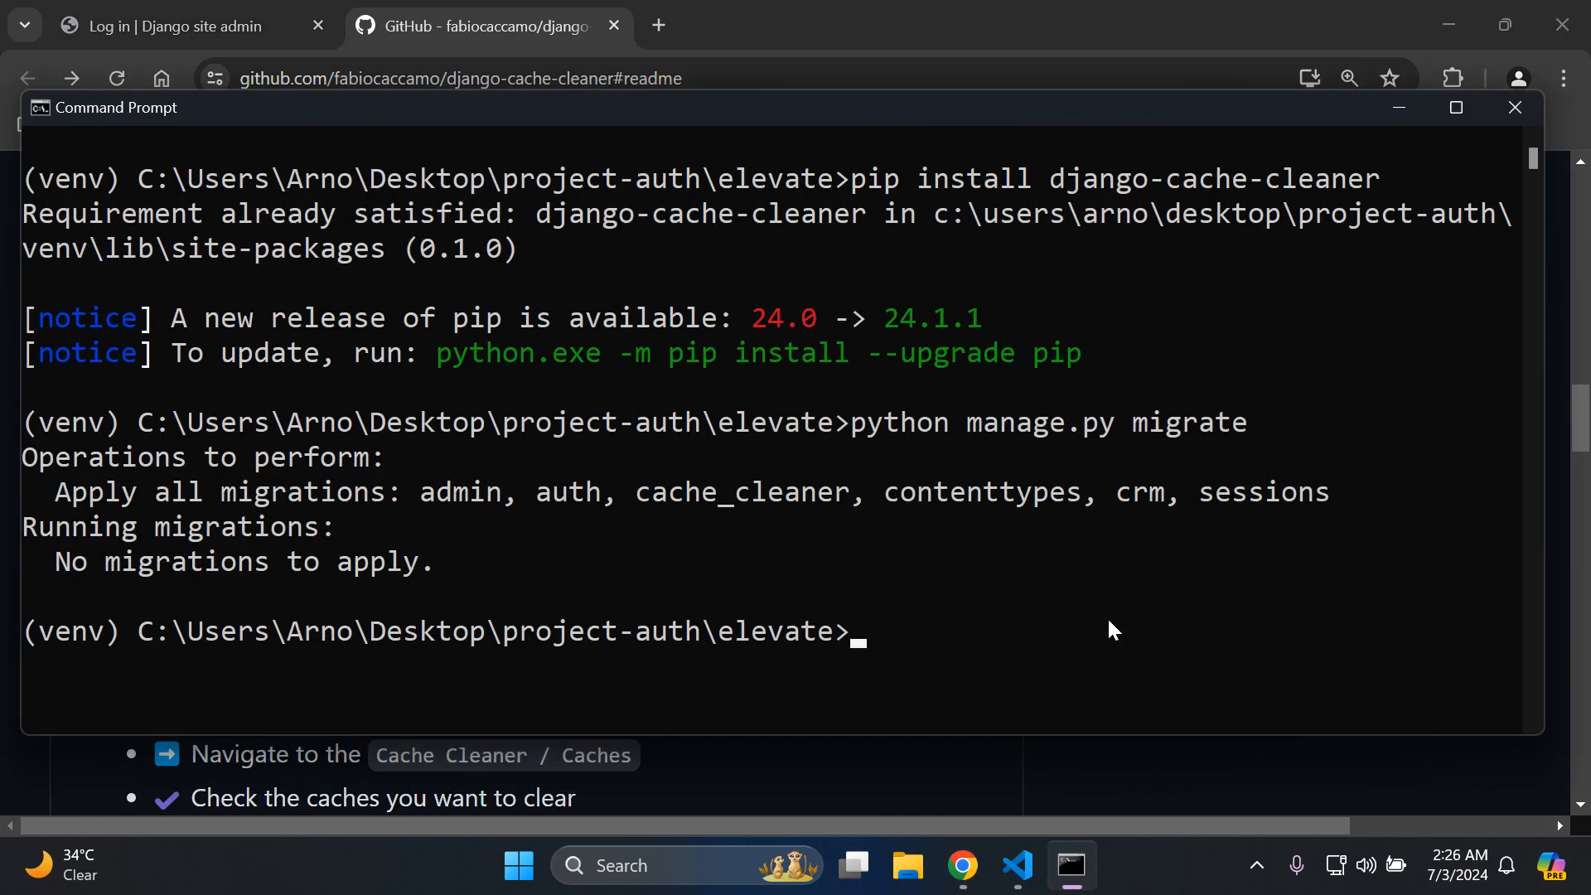
key("Up")
key("Up")
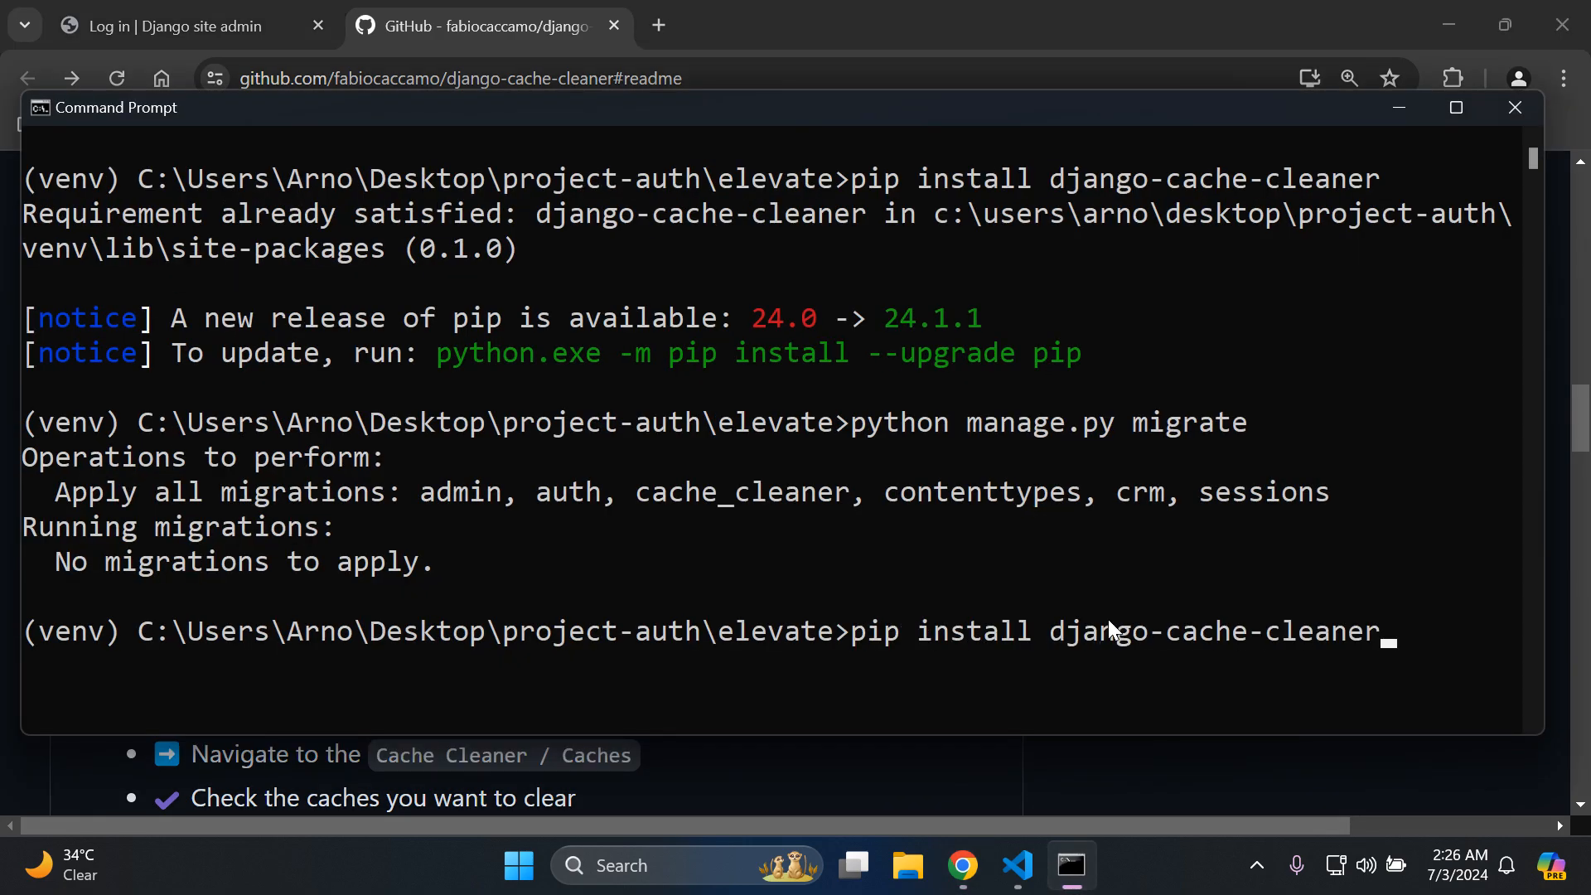
key("Up")
key("Up")
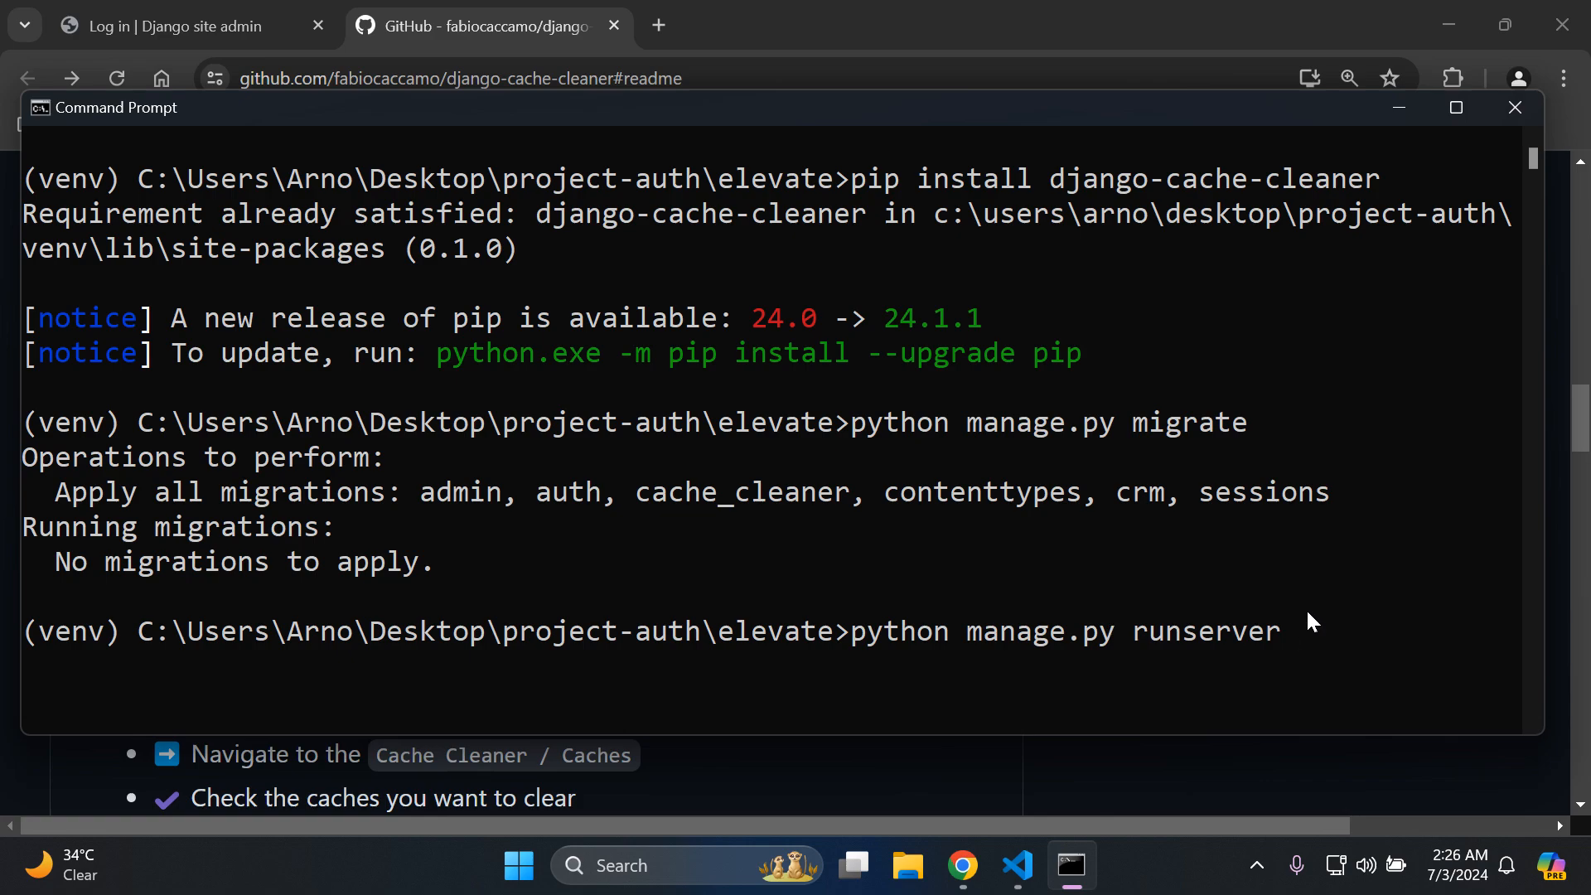
key("Return")
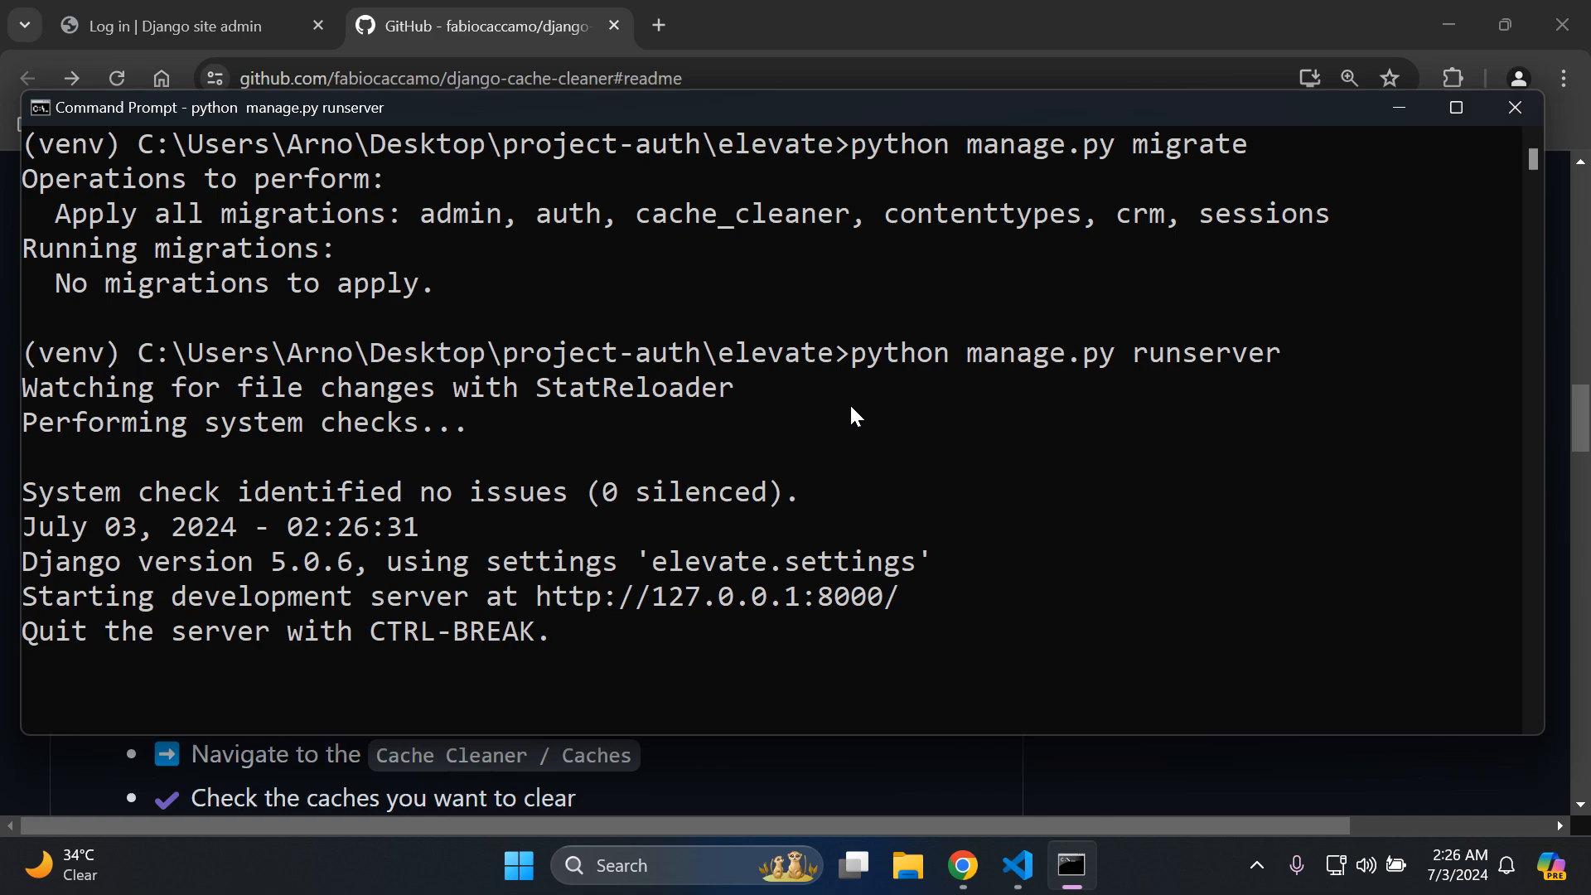
Step: Stop the server, clear the console and relaunch python manage.py runserver
key("ctrl+c")
type("cls")
key("Return")
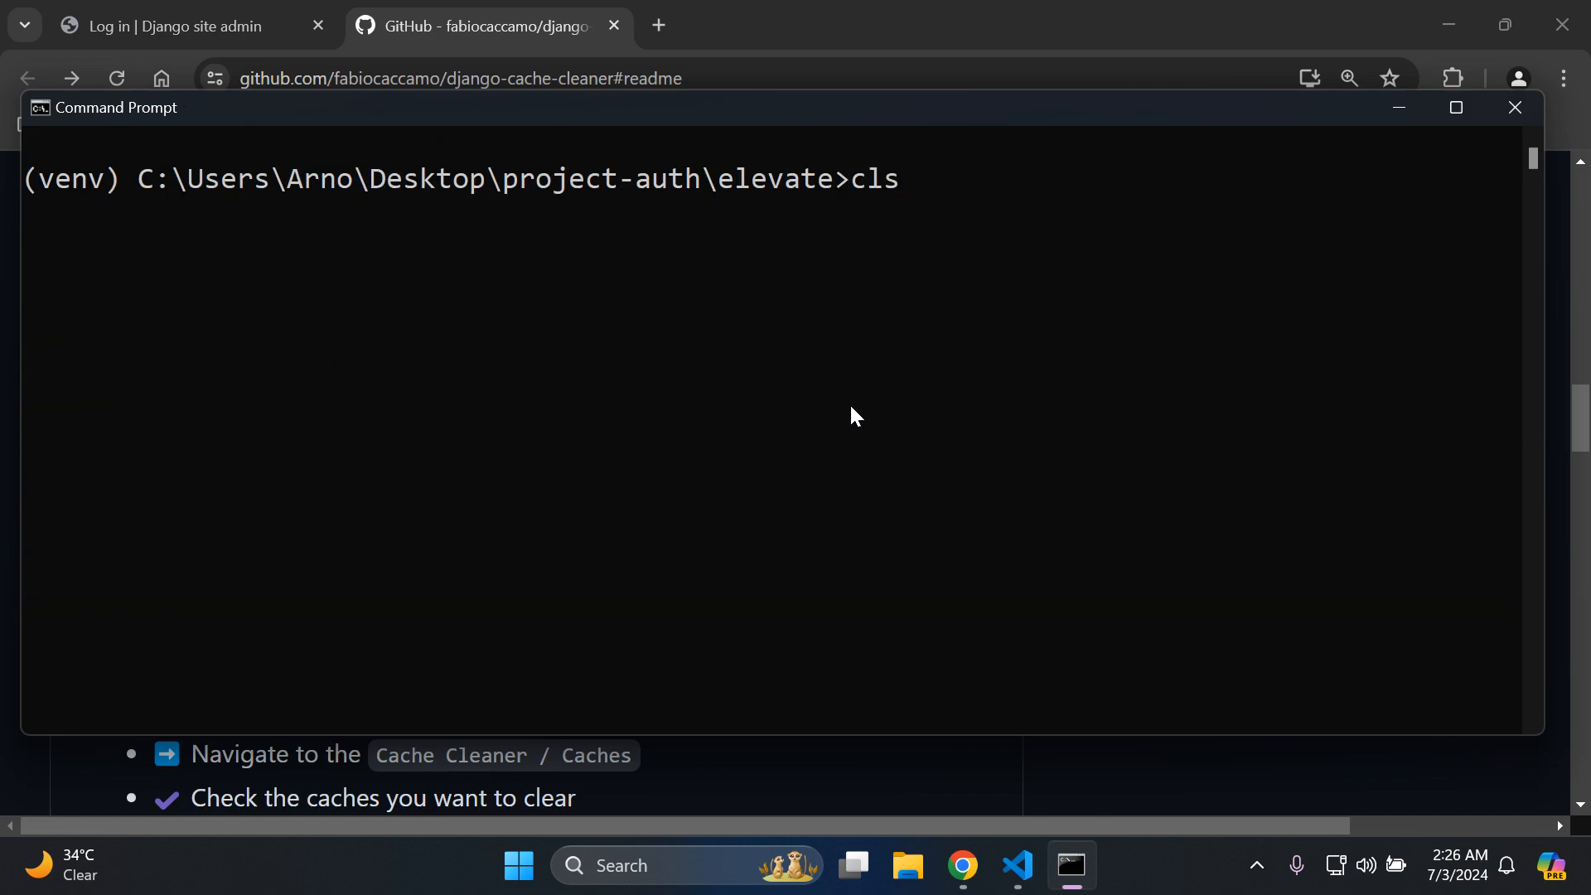
key("Up")
key("Return")
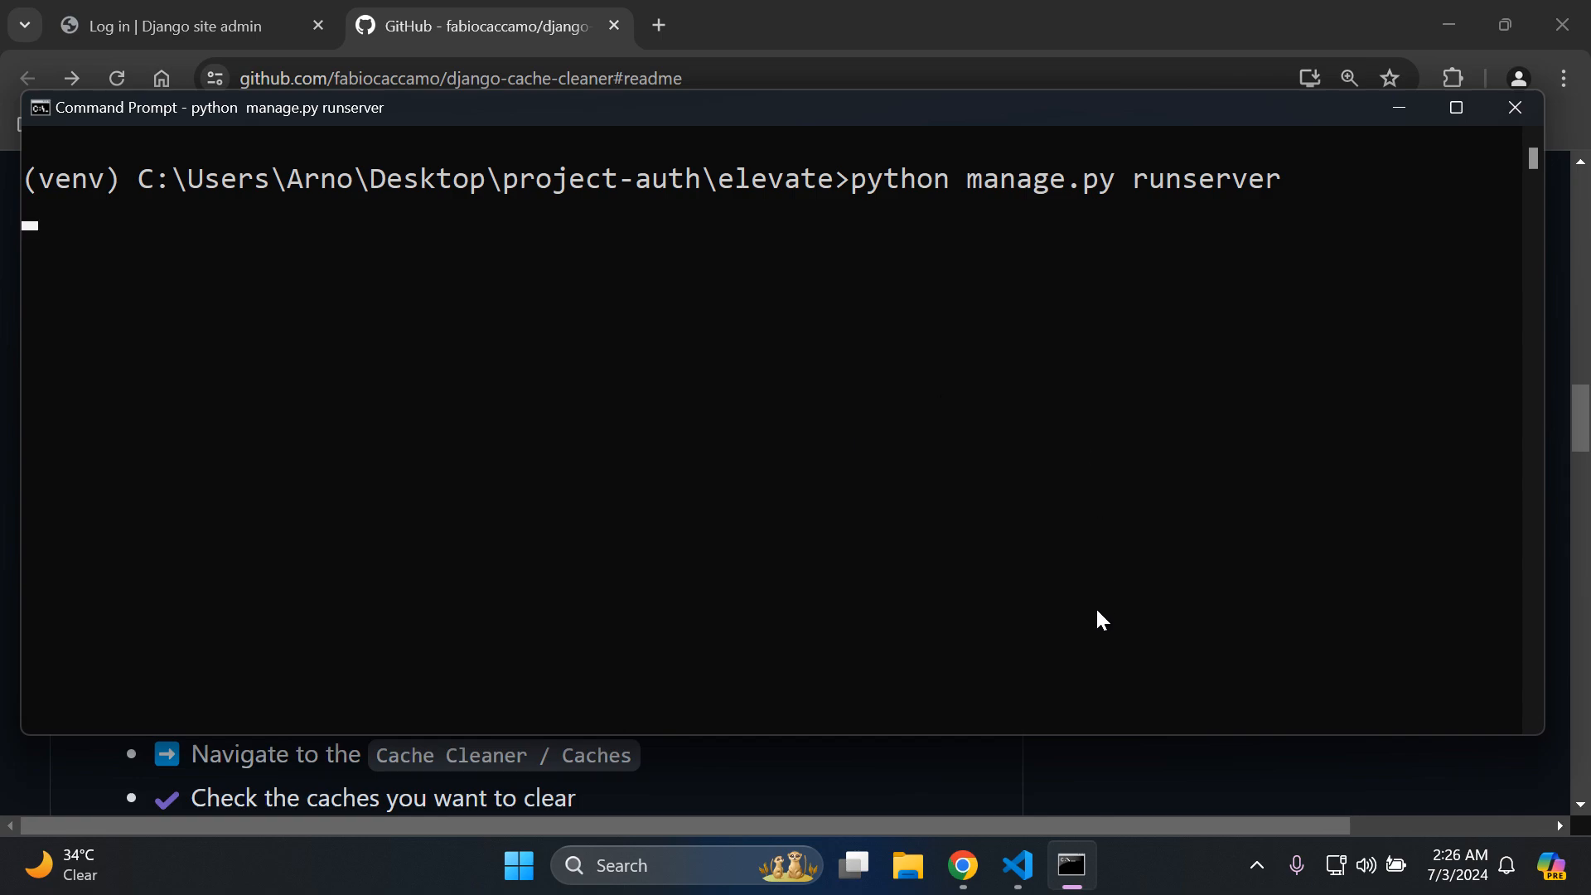
Step: Copy 'python manage.py clear_cache --all' from the README's Command section
left_click(1072, 865)
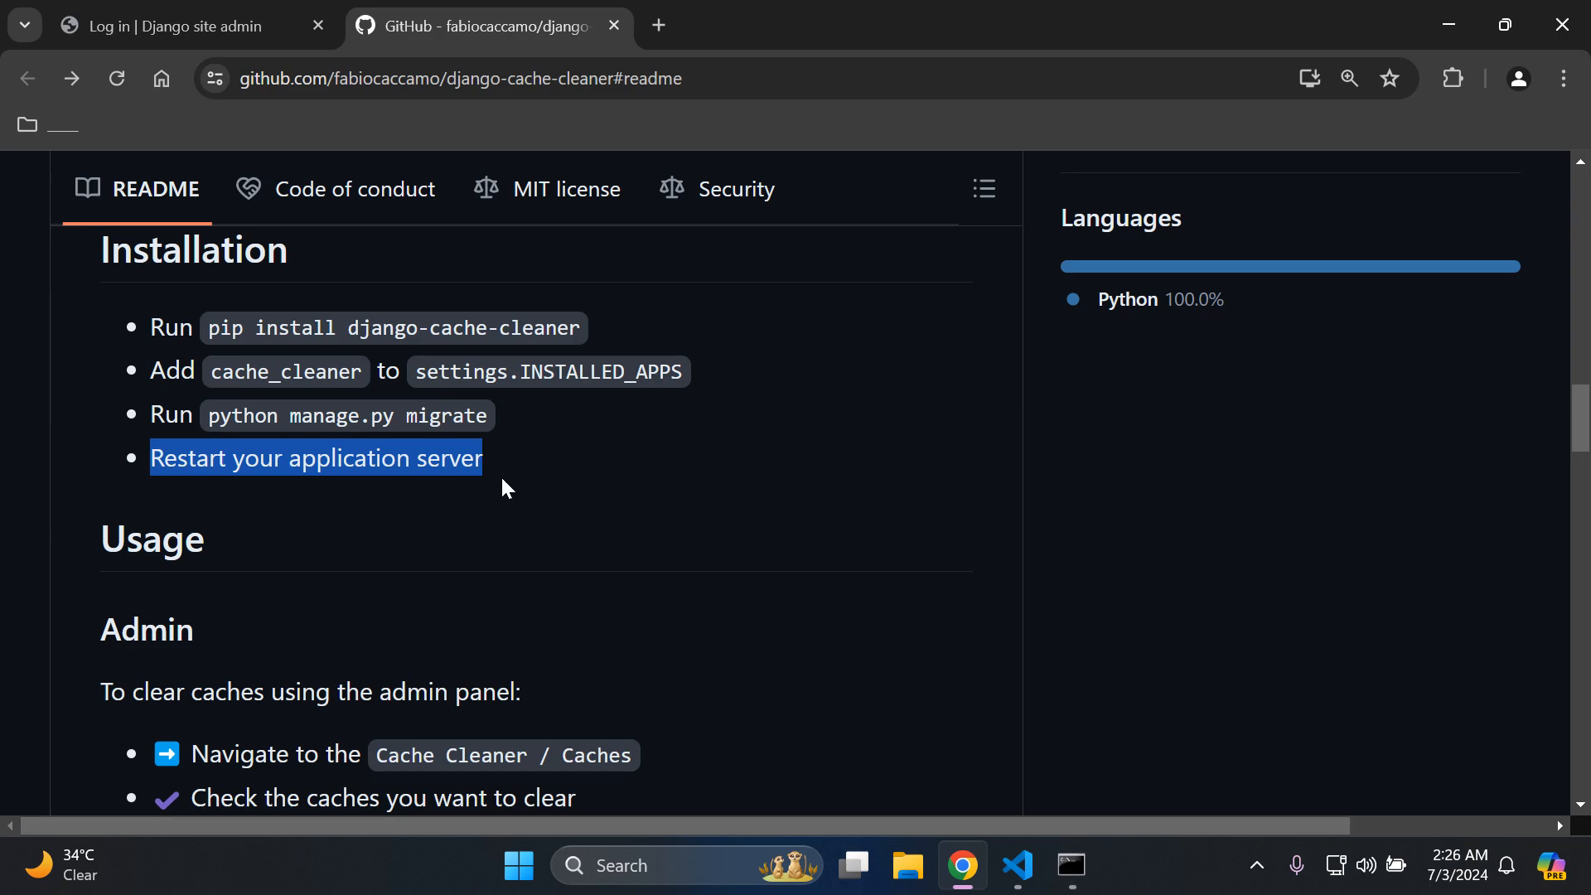
left_click(662, 516)
scroll(663, 516, "down", 1)
scroll(663, 517, "down", 2)
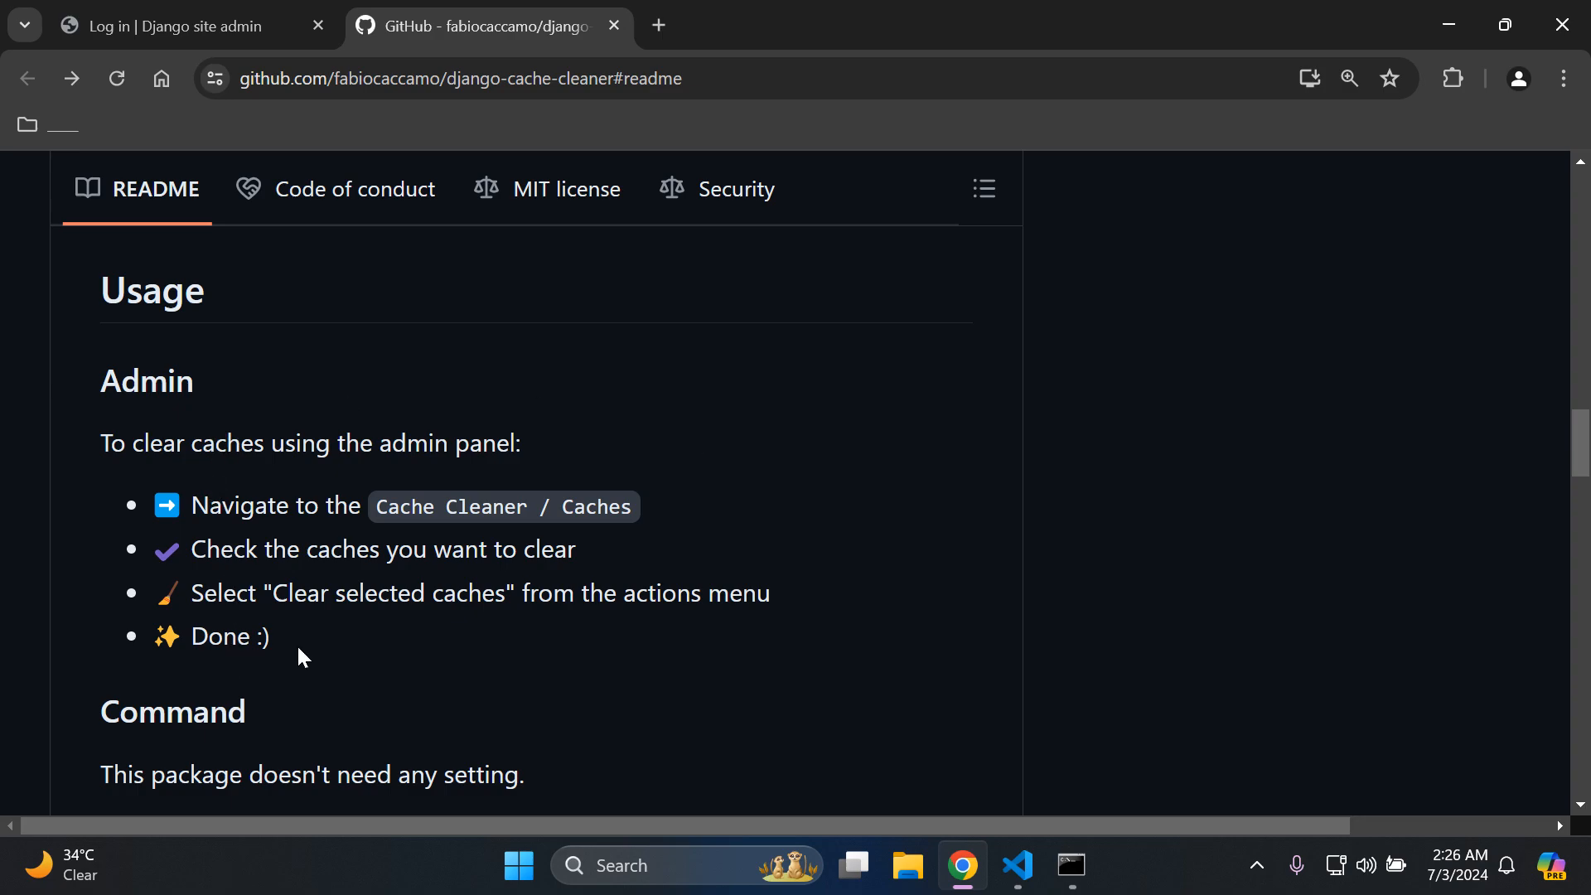
scroll(564, 528, "down", 2)
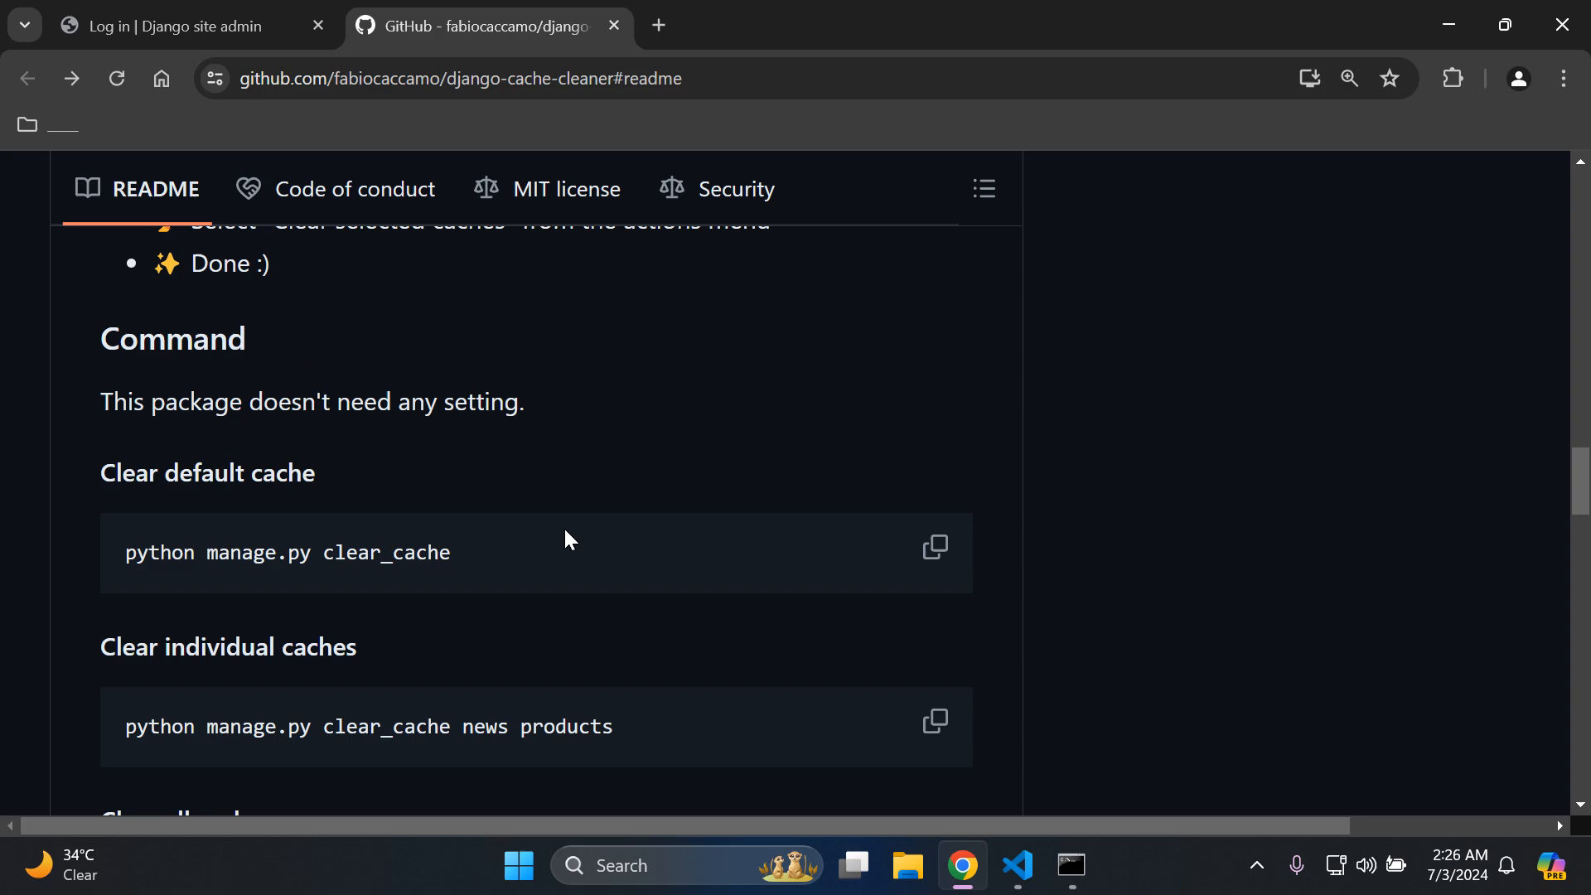
scroll(564, 526, "down", 1)
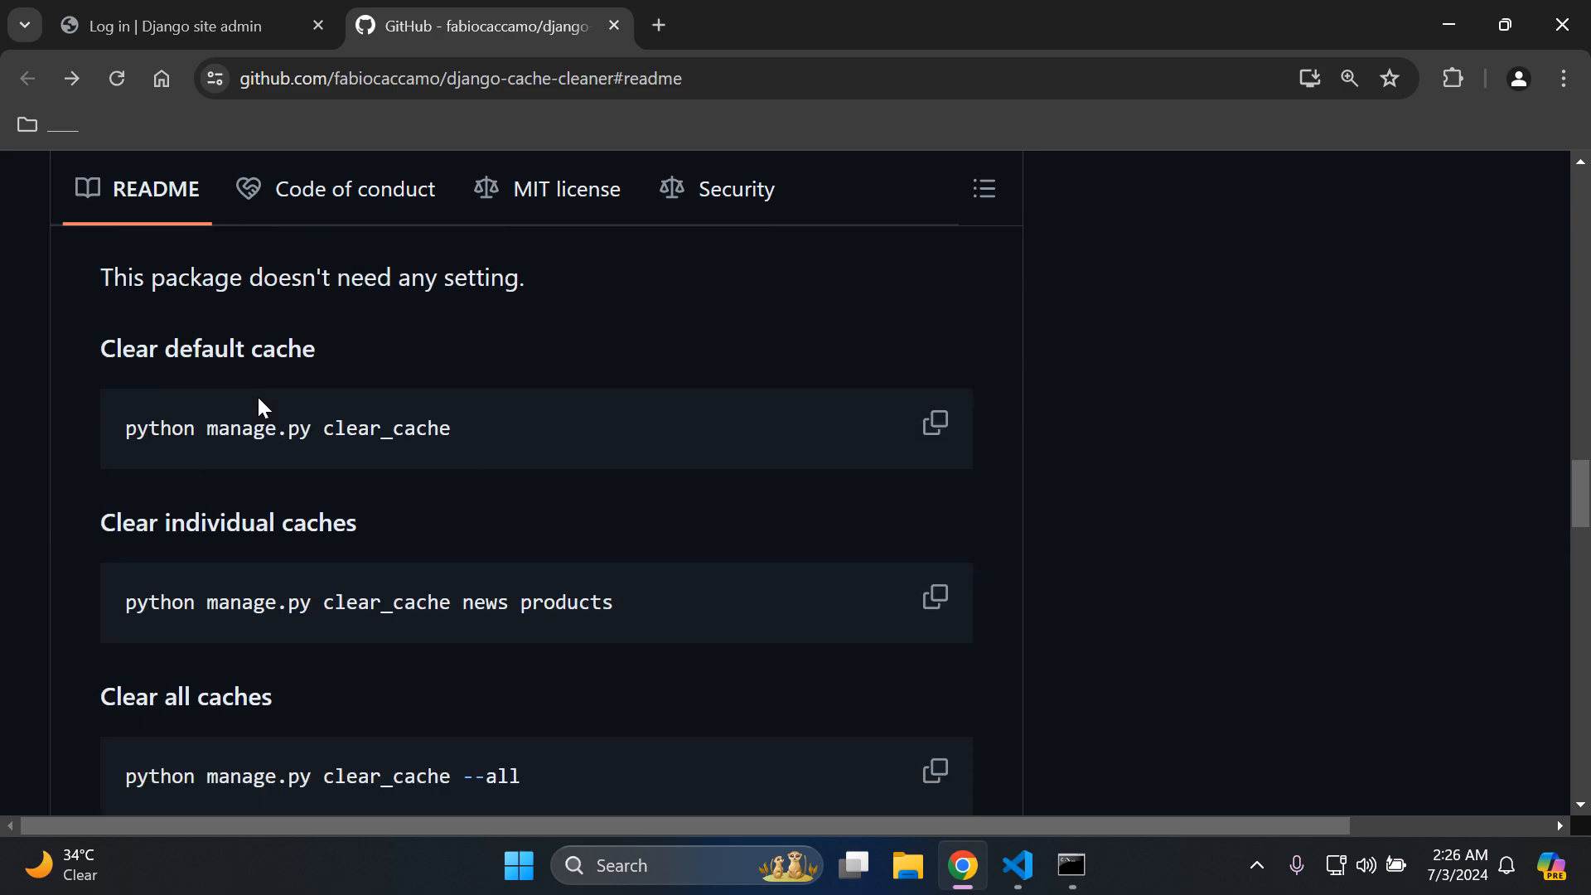
scroll(271, 564, "down", 1)
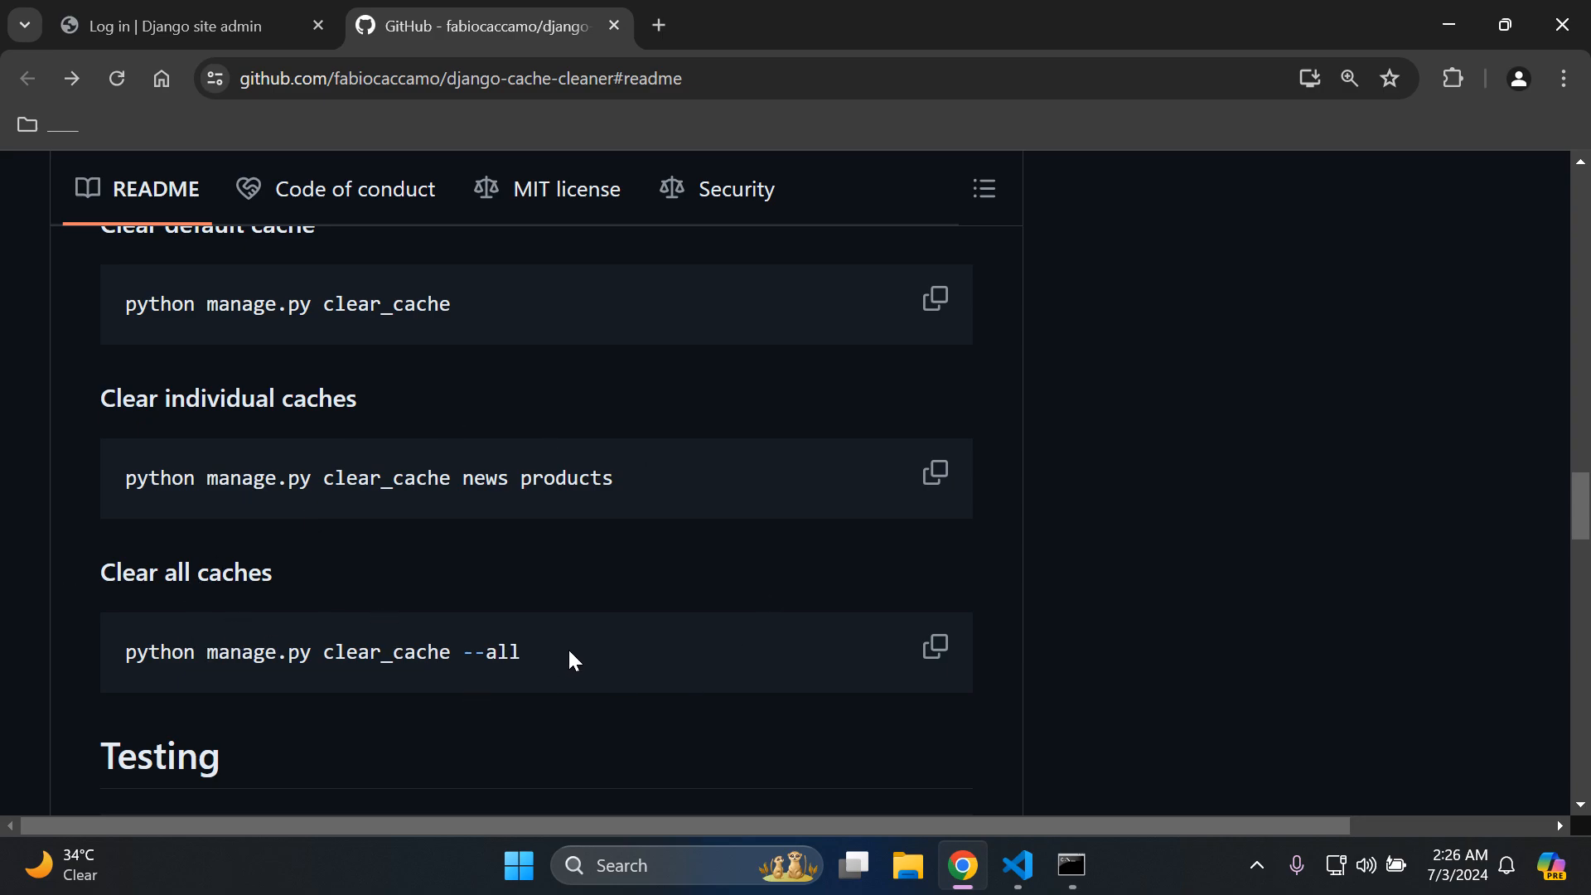
scroll(568, 657, "up", 1)
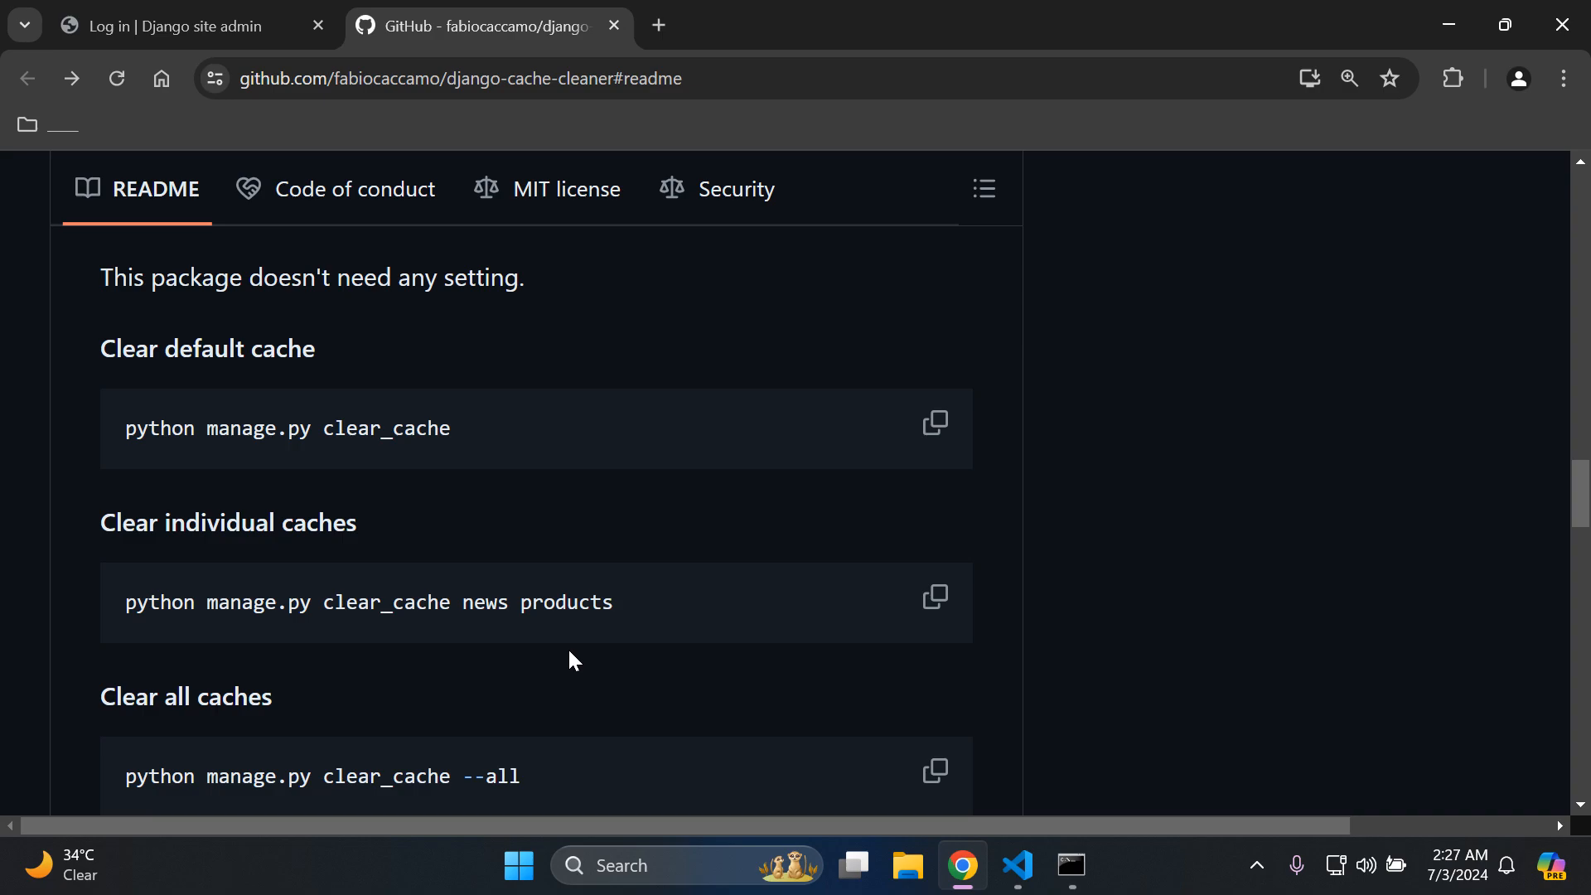
scroll(568, 657, "down", 1)
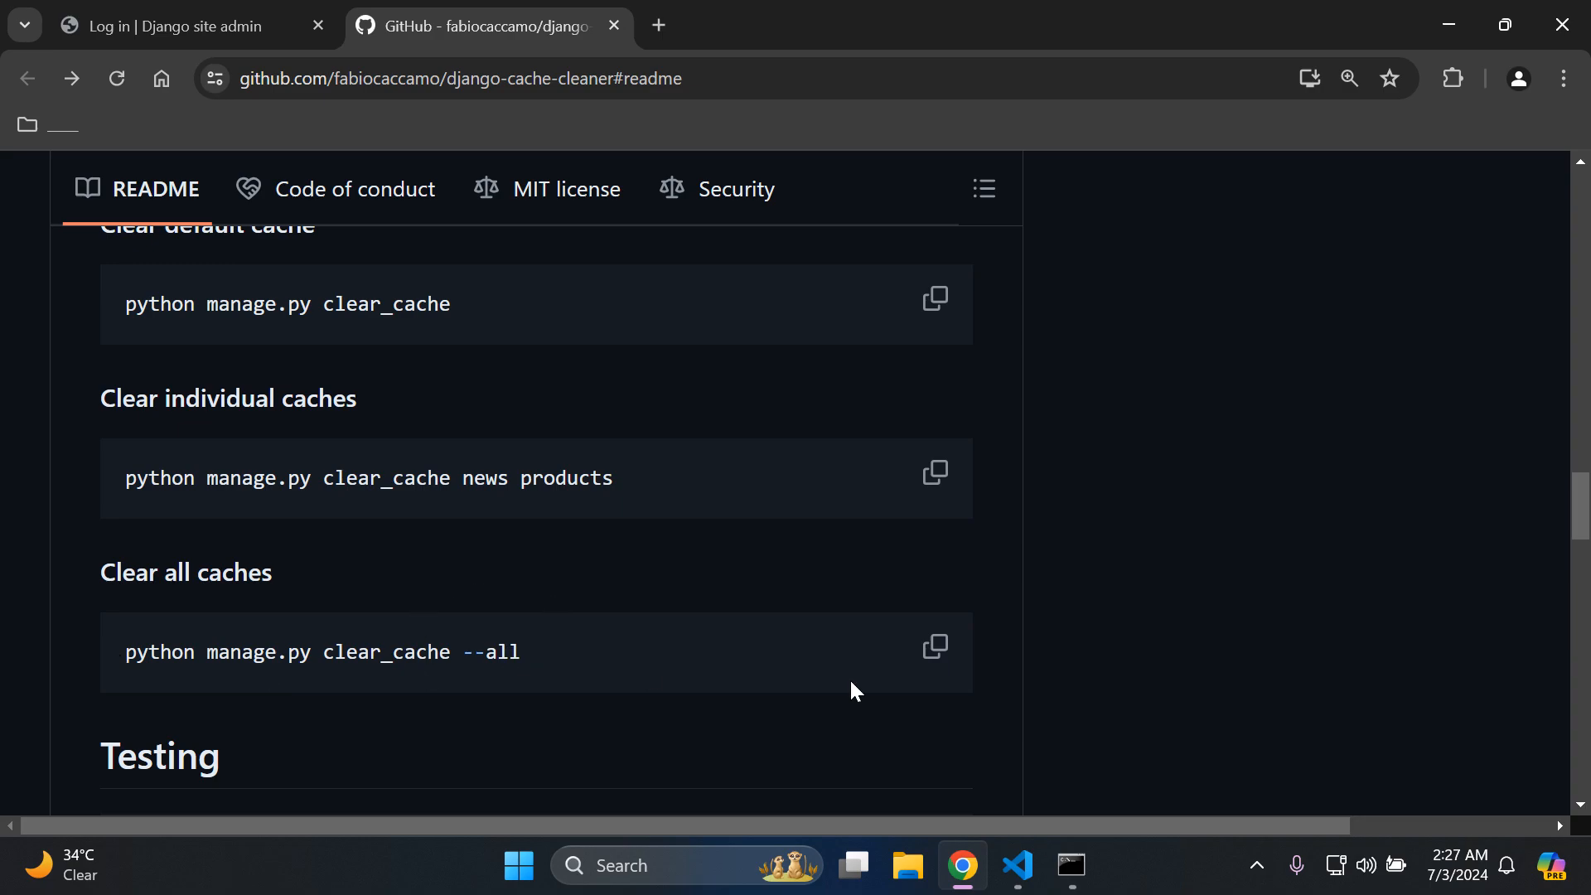
left_click(935, 648)
Step: Stop the server and run python manage.py clear_cache --all, reporting 'Cleared all caches!'
left_click(1072, 865)
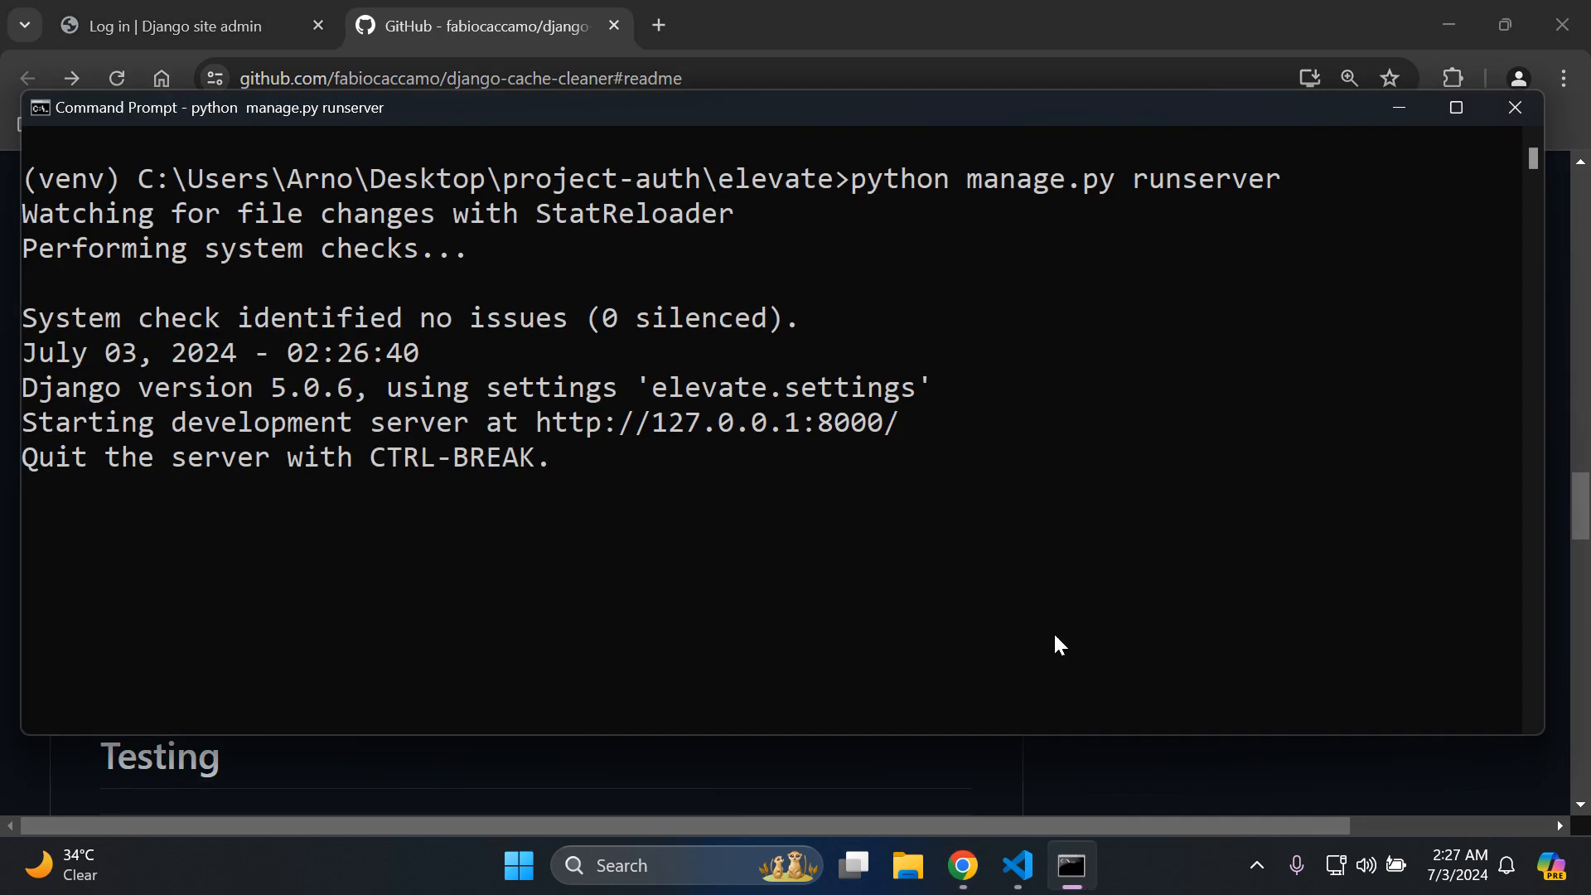
key("ctrl+c")
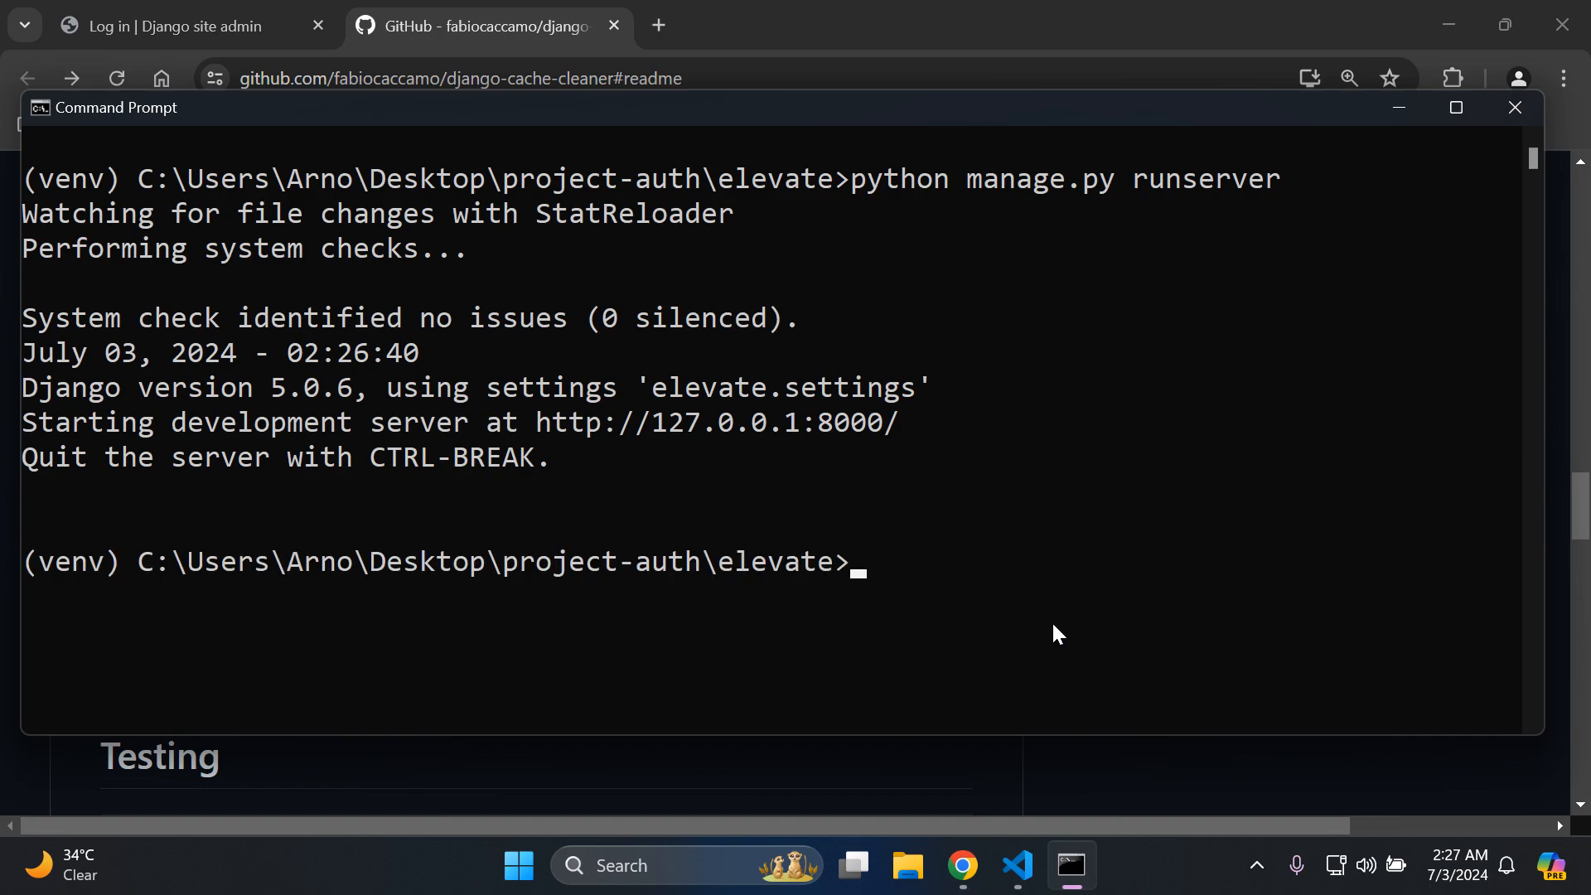
type("cls")
key("Return")
key("ctrl+v")
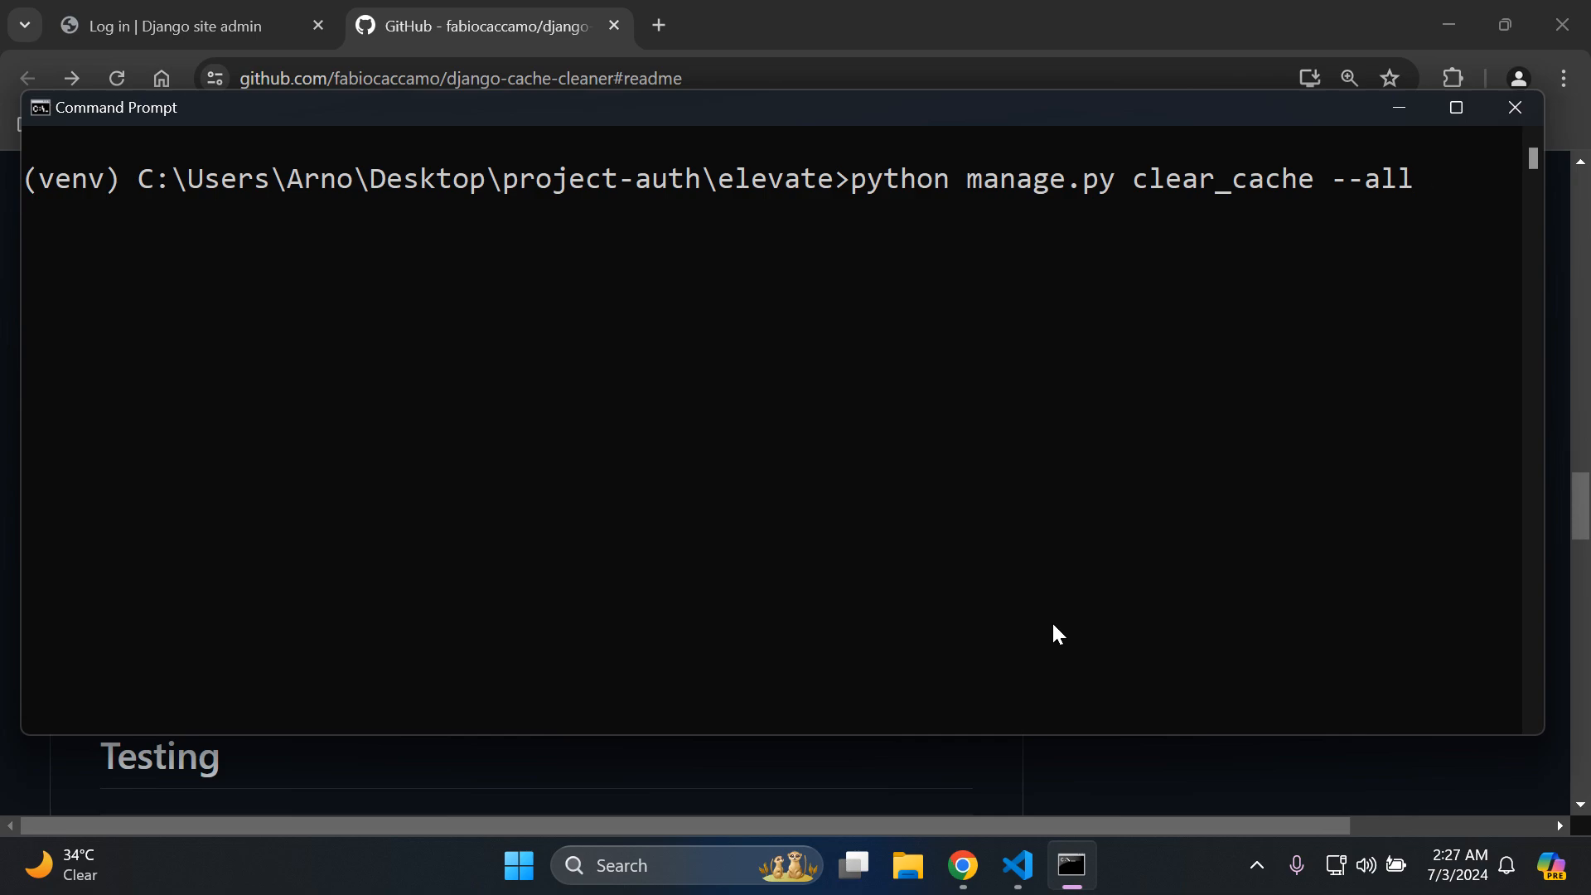
key("Return")
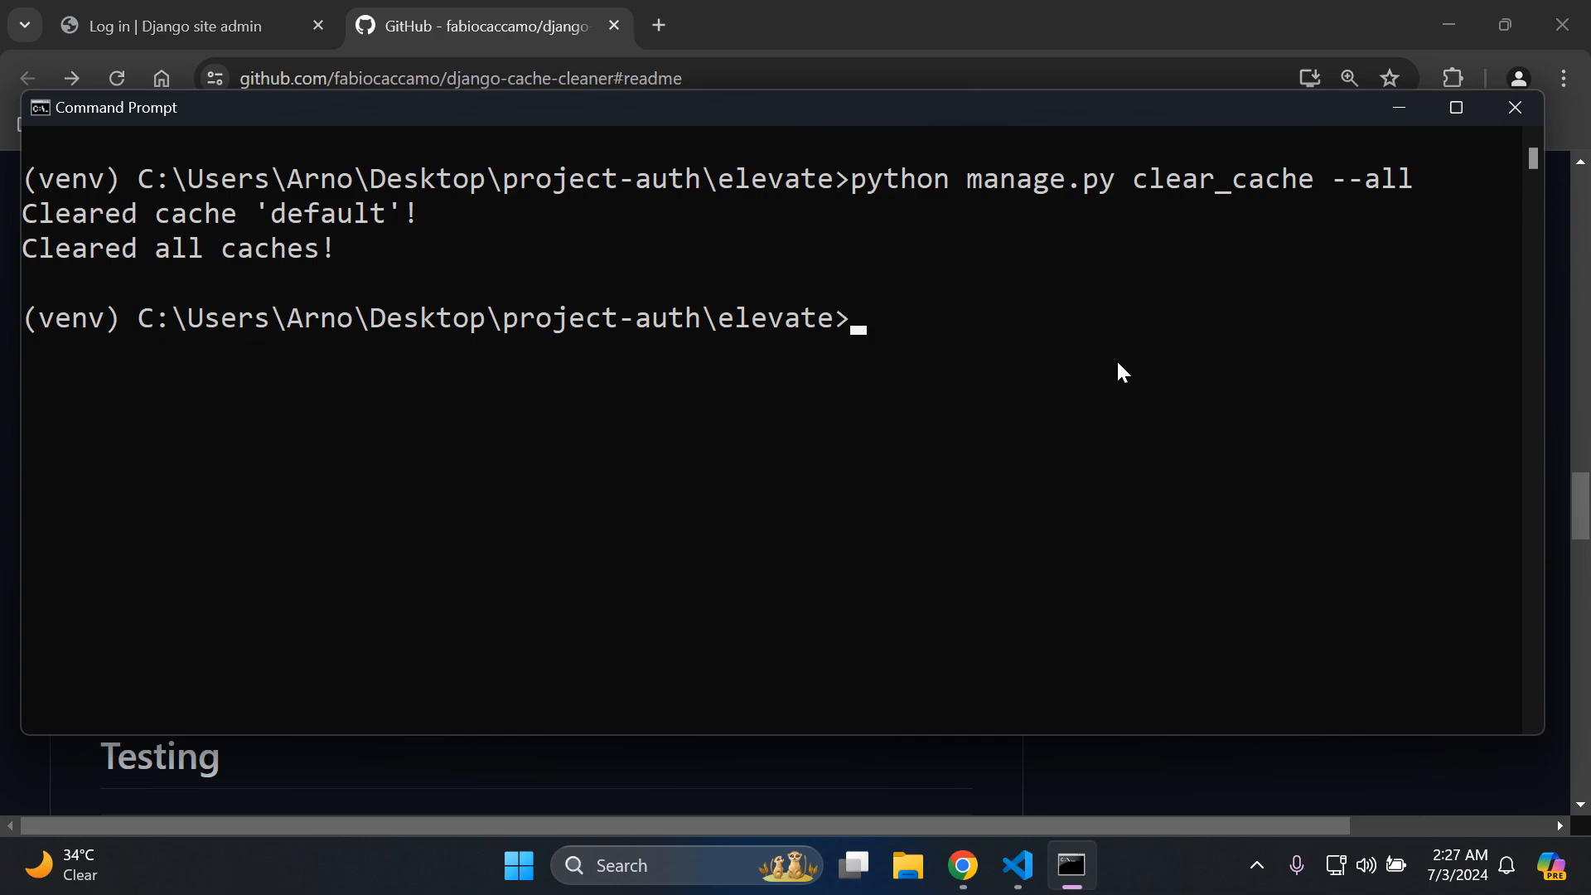
Step: Review the README's Usage steps and trim the Django admin tab's address to 127.0.0.1:8000/admin
left_click(1406, 109)
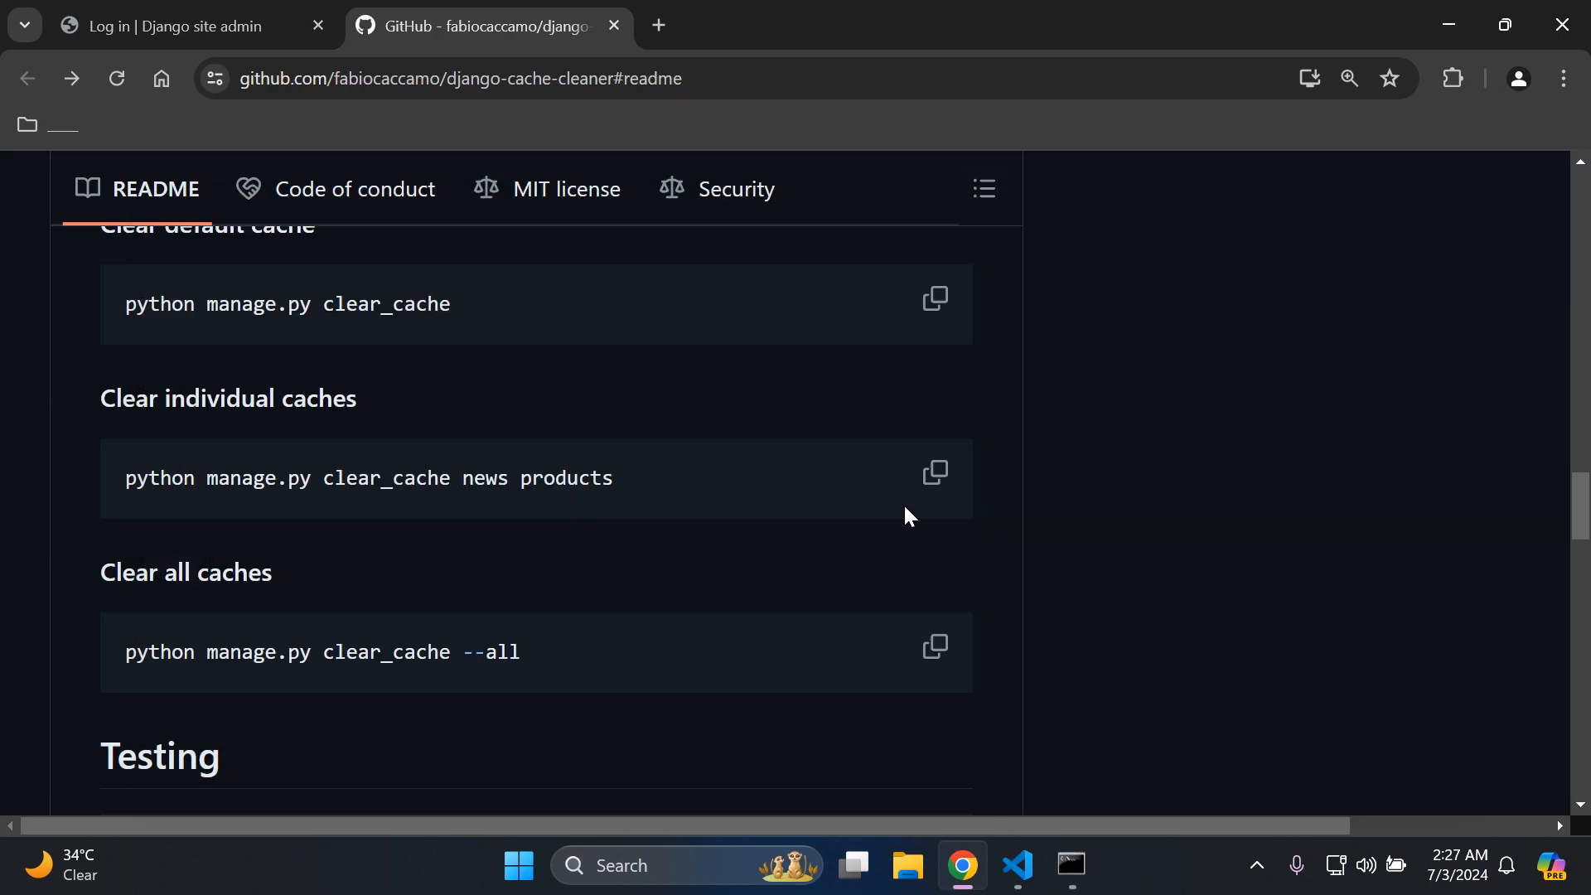
scroll(832, 512, "up", 4)
scroll(832, 511, "up", 1)
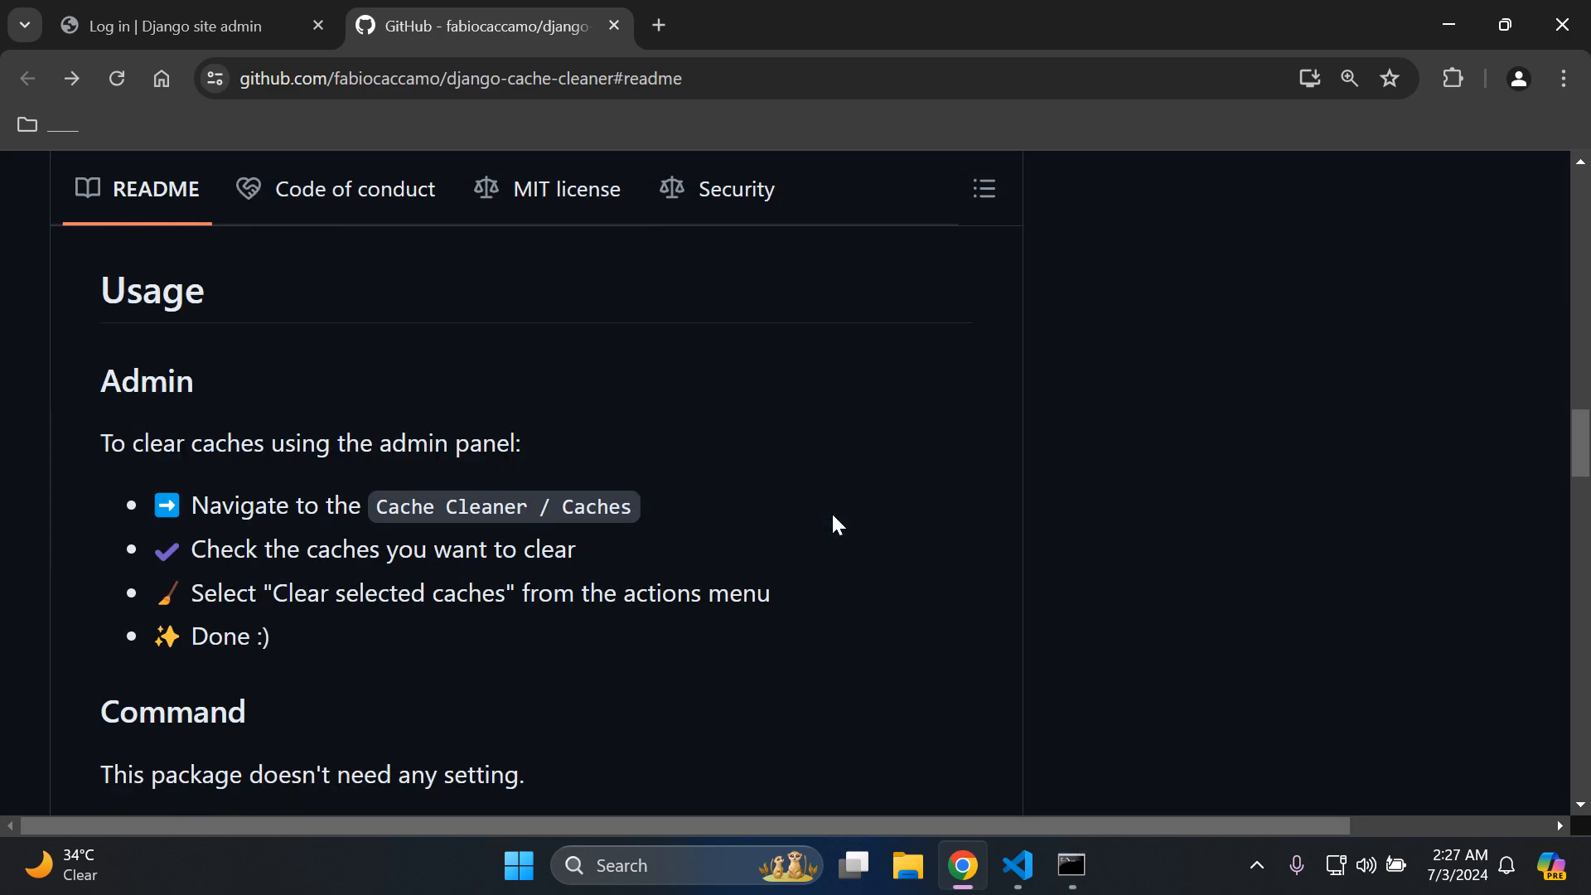
left_click(254, 29)
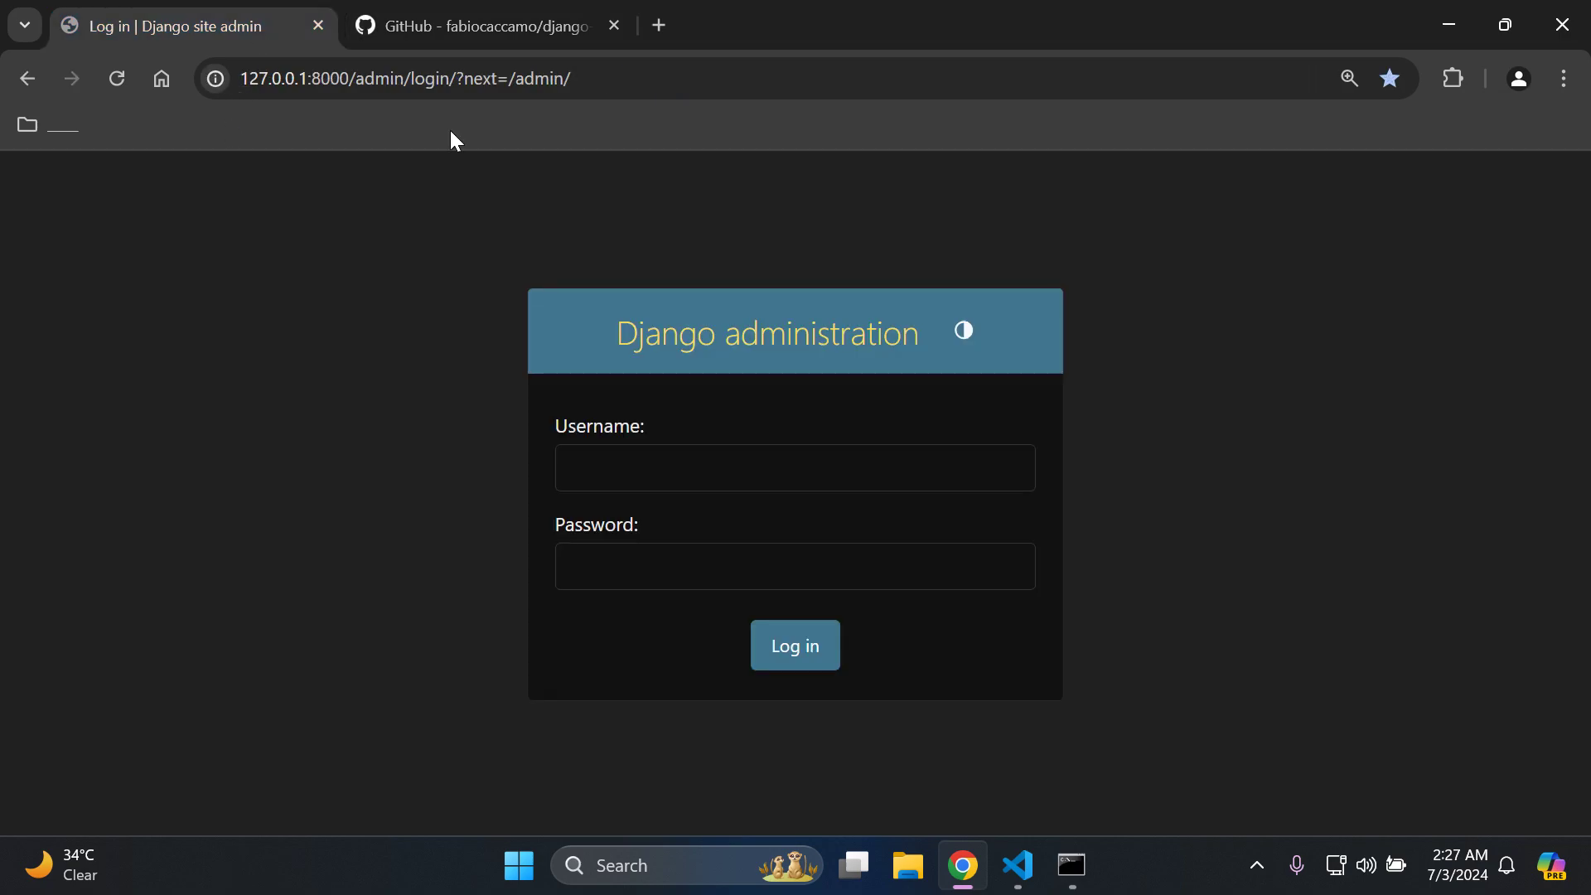
left_click(647, 78)
key("End")
key("BackSpace")
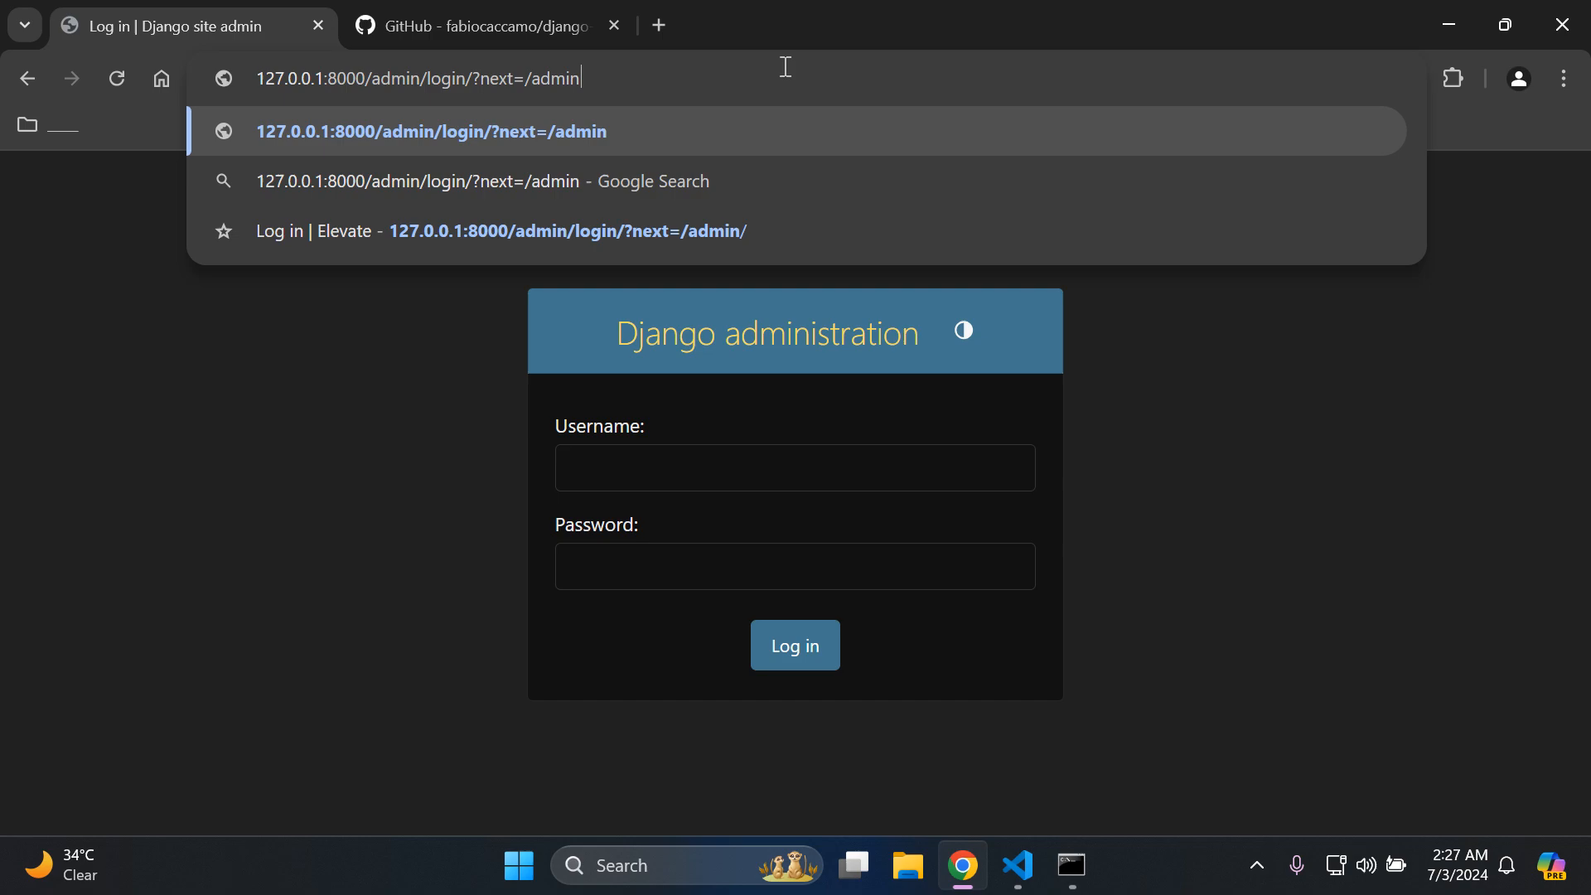
key("BackSpace")
key("BackSpace")
key("BackSpace")
key("BackSpace")
key("BackSpace")
key("BackSpace")
key("BackSpace")
key("BackSpace")
key("BackSpace")
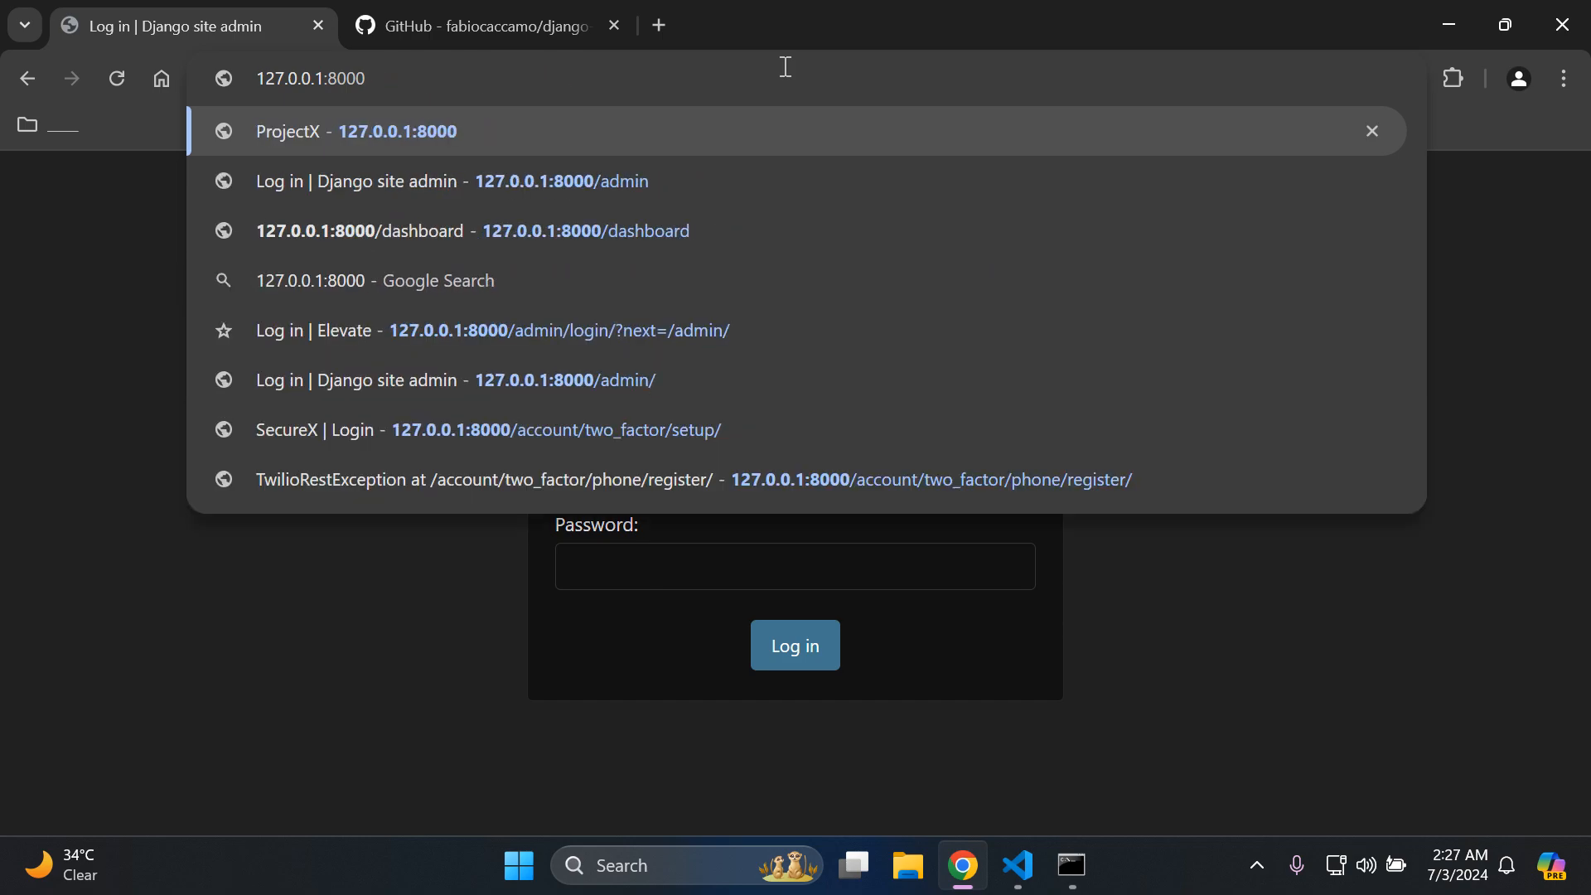
type("/admin")
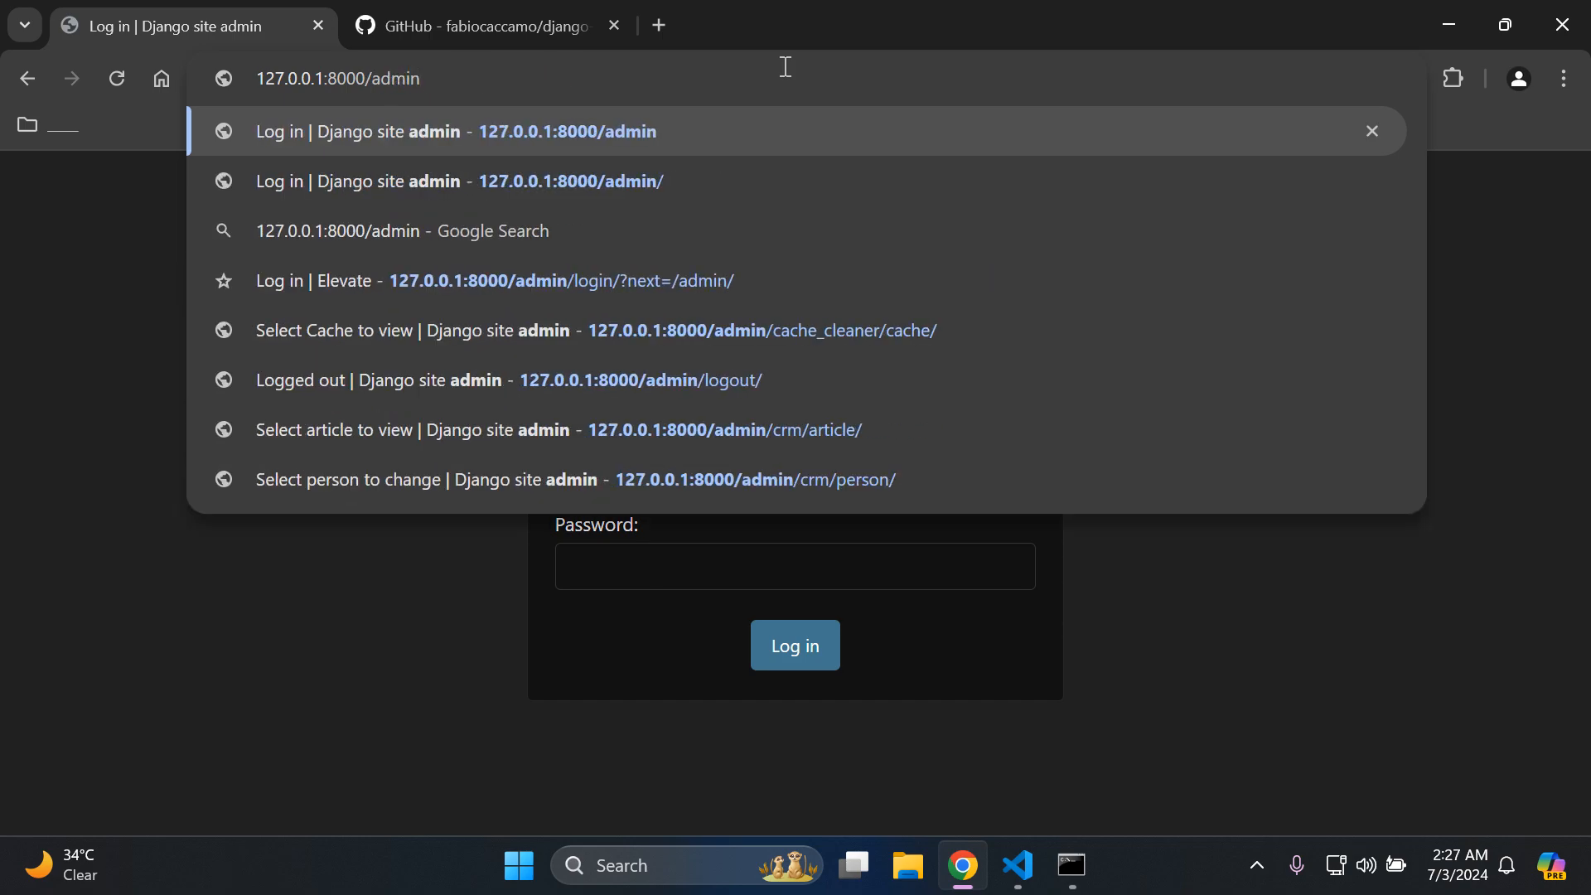
Step: Start python manage.py runserver and load the 127.0.0.1:8000/admin login page in Chrome
left_click(1070, 864)
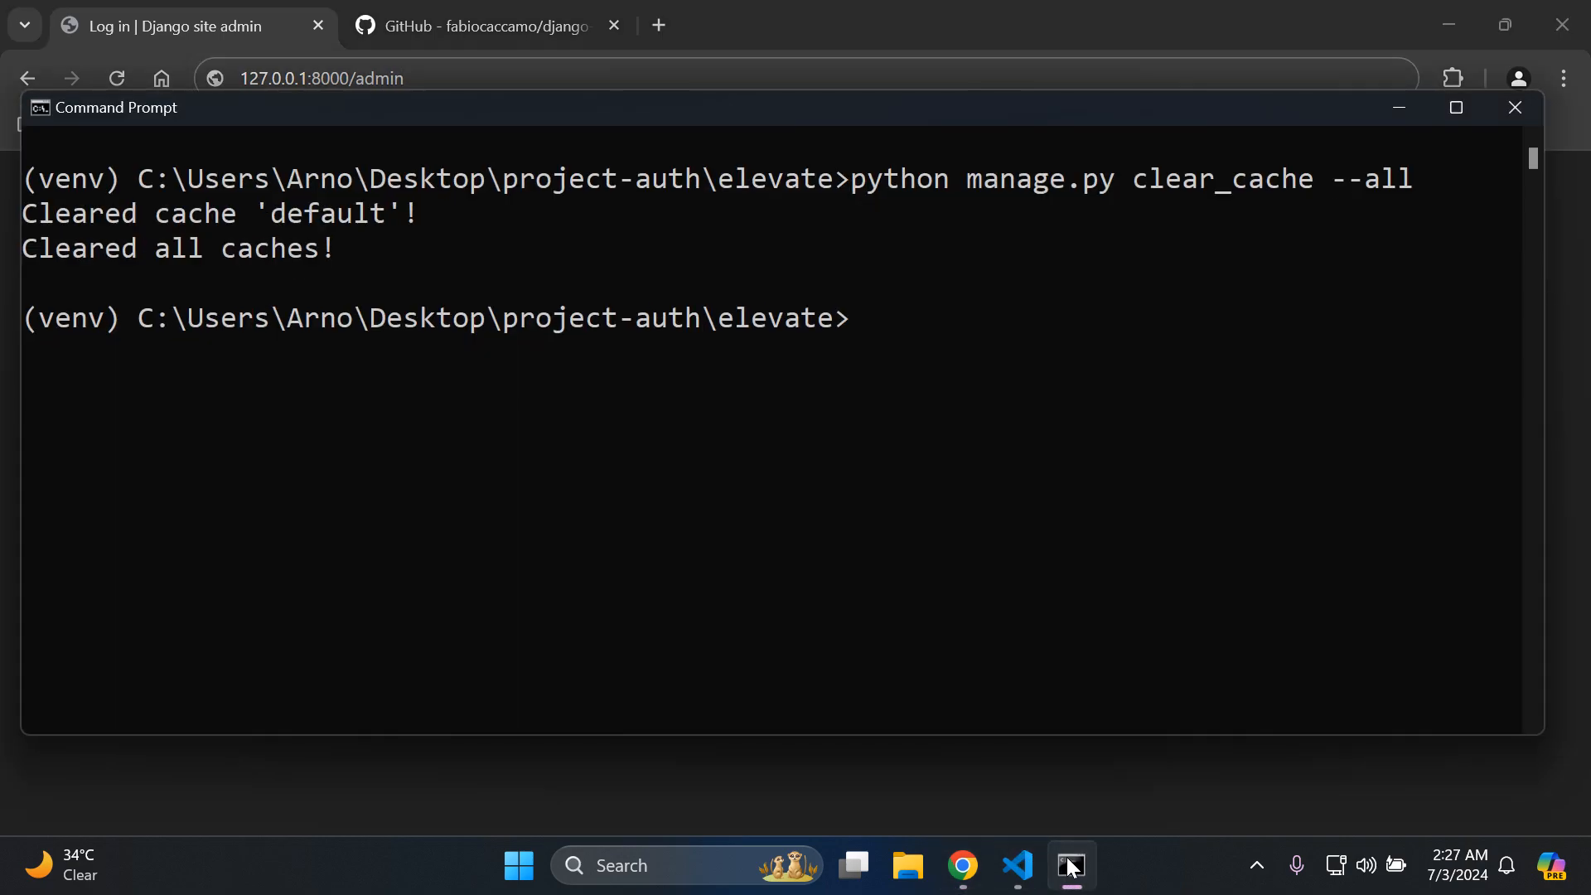
type("python manag")
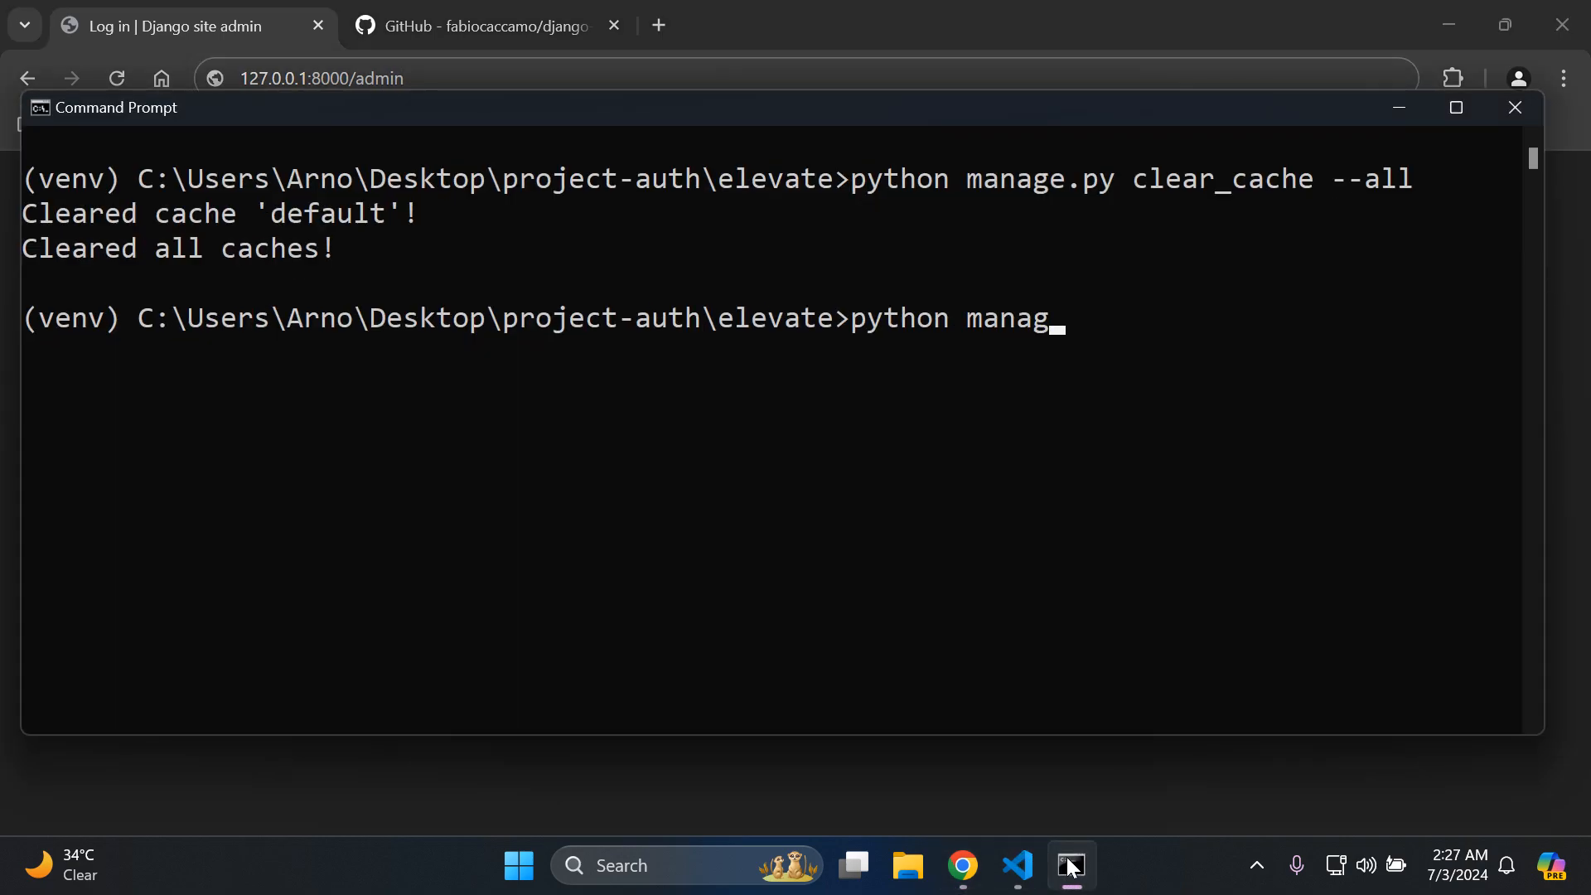
type("e.py runserver")
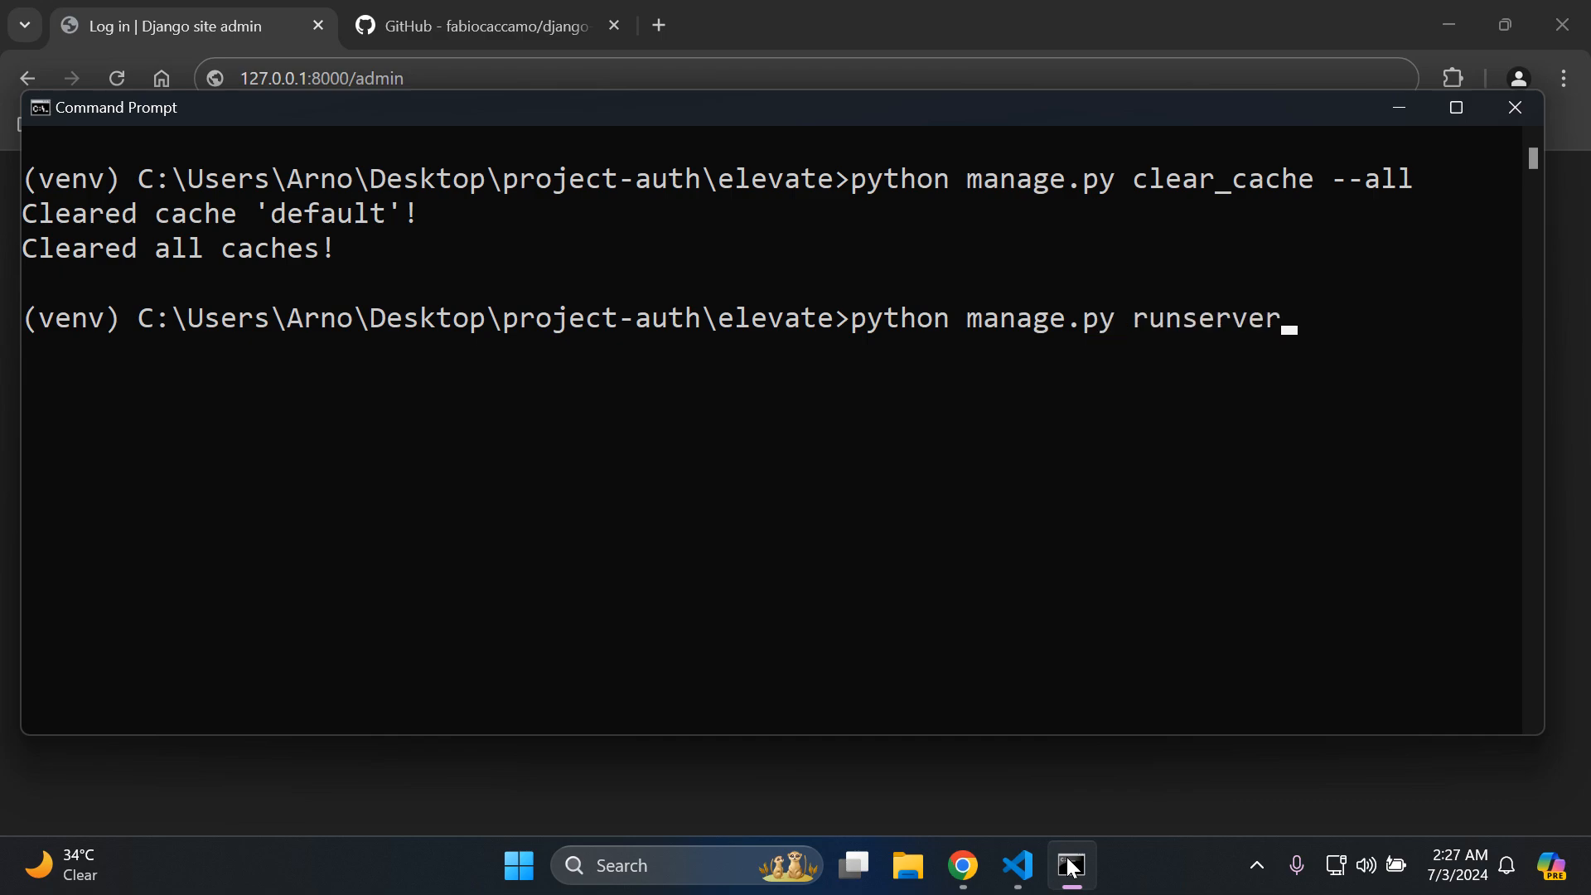
key("Return")
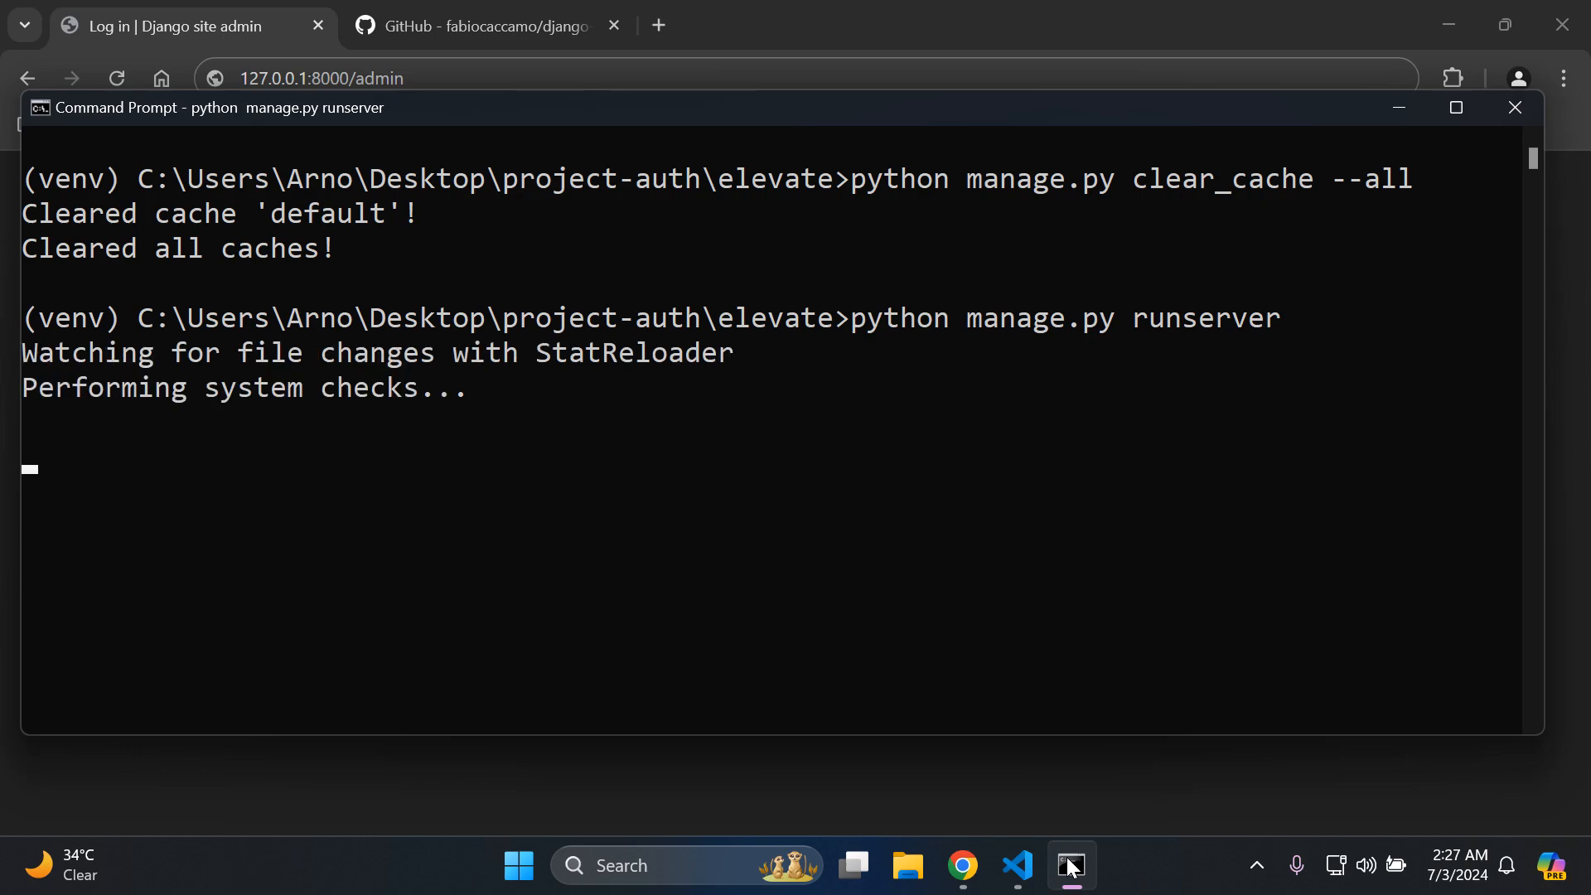
left_click(1069, 865)
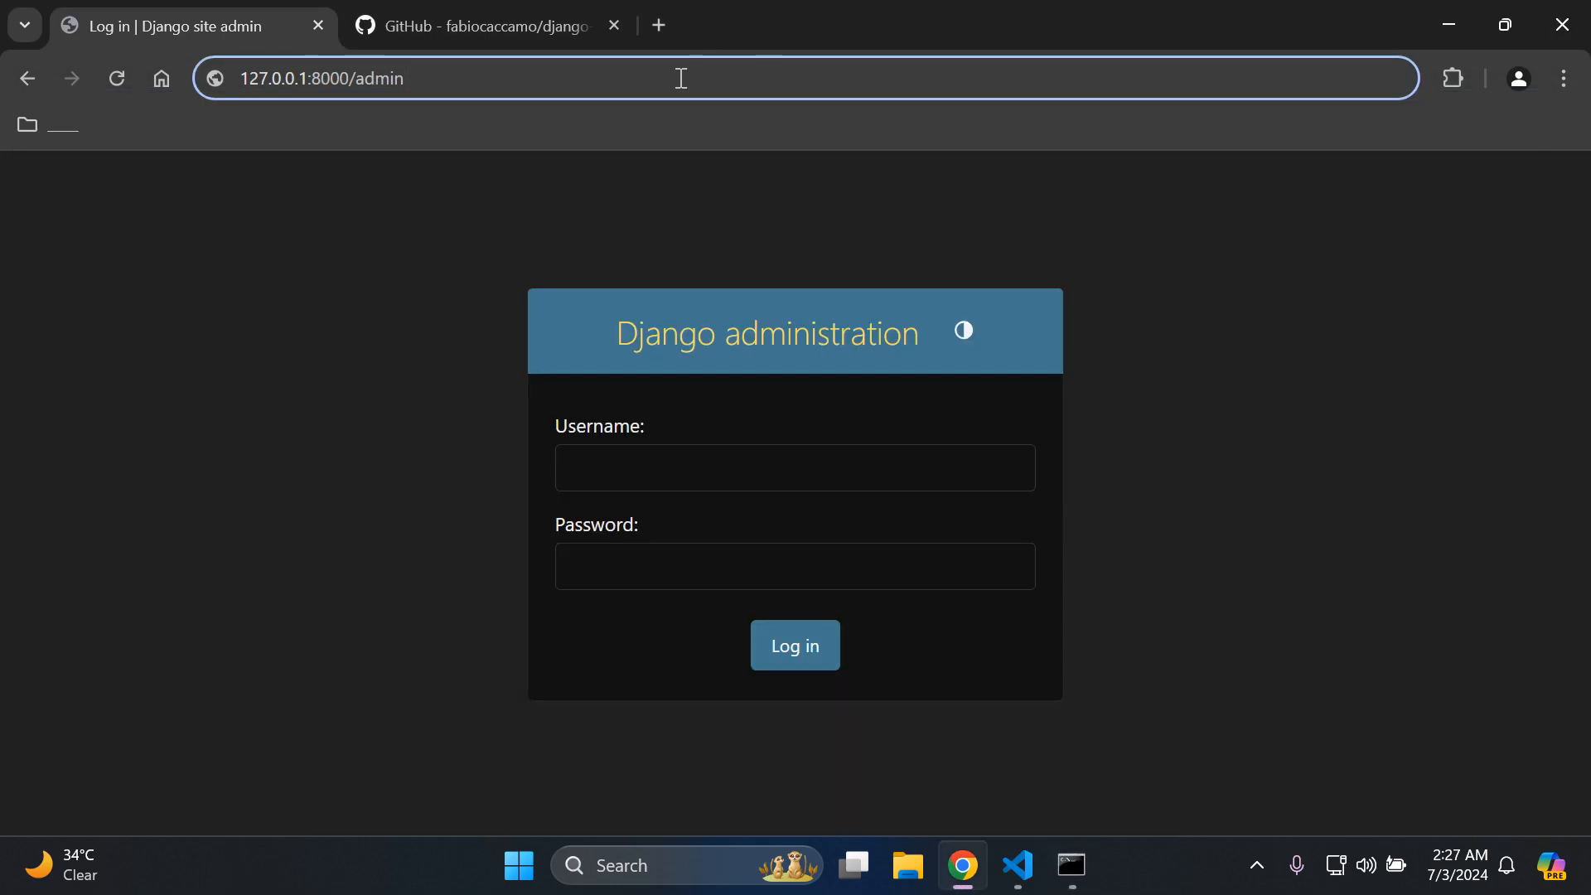
key("Return")
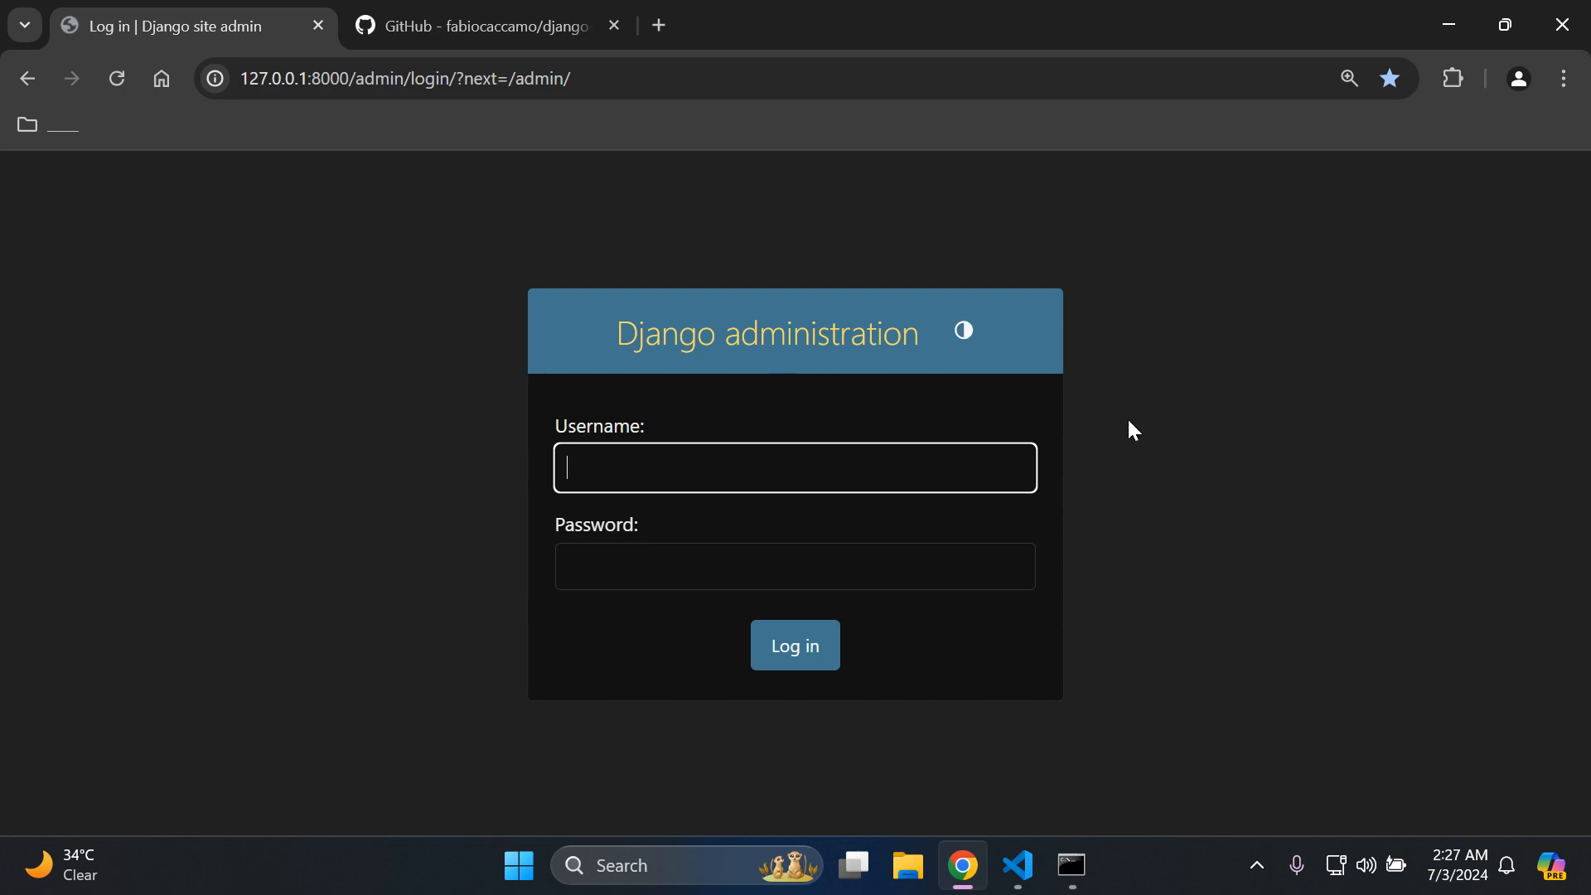
left_click(1131, 430)
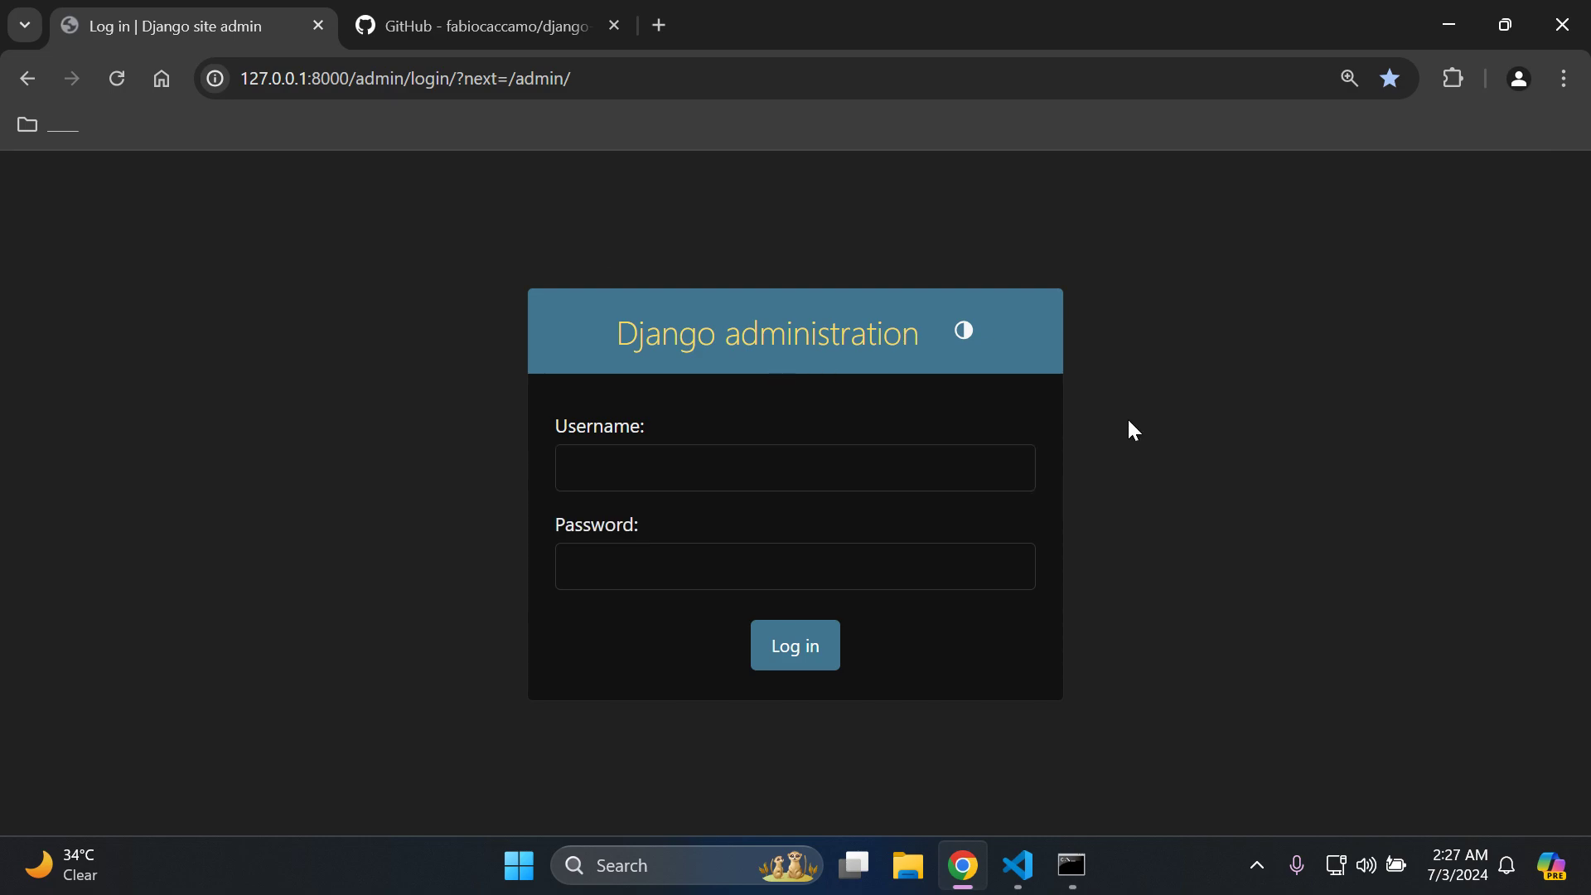
Step: Stop the server, clear the console and run python manage.py createsuperuser
left_click(1071, 865)
key("ctrl+c")
type("cl")
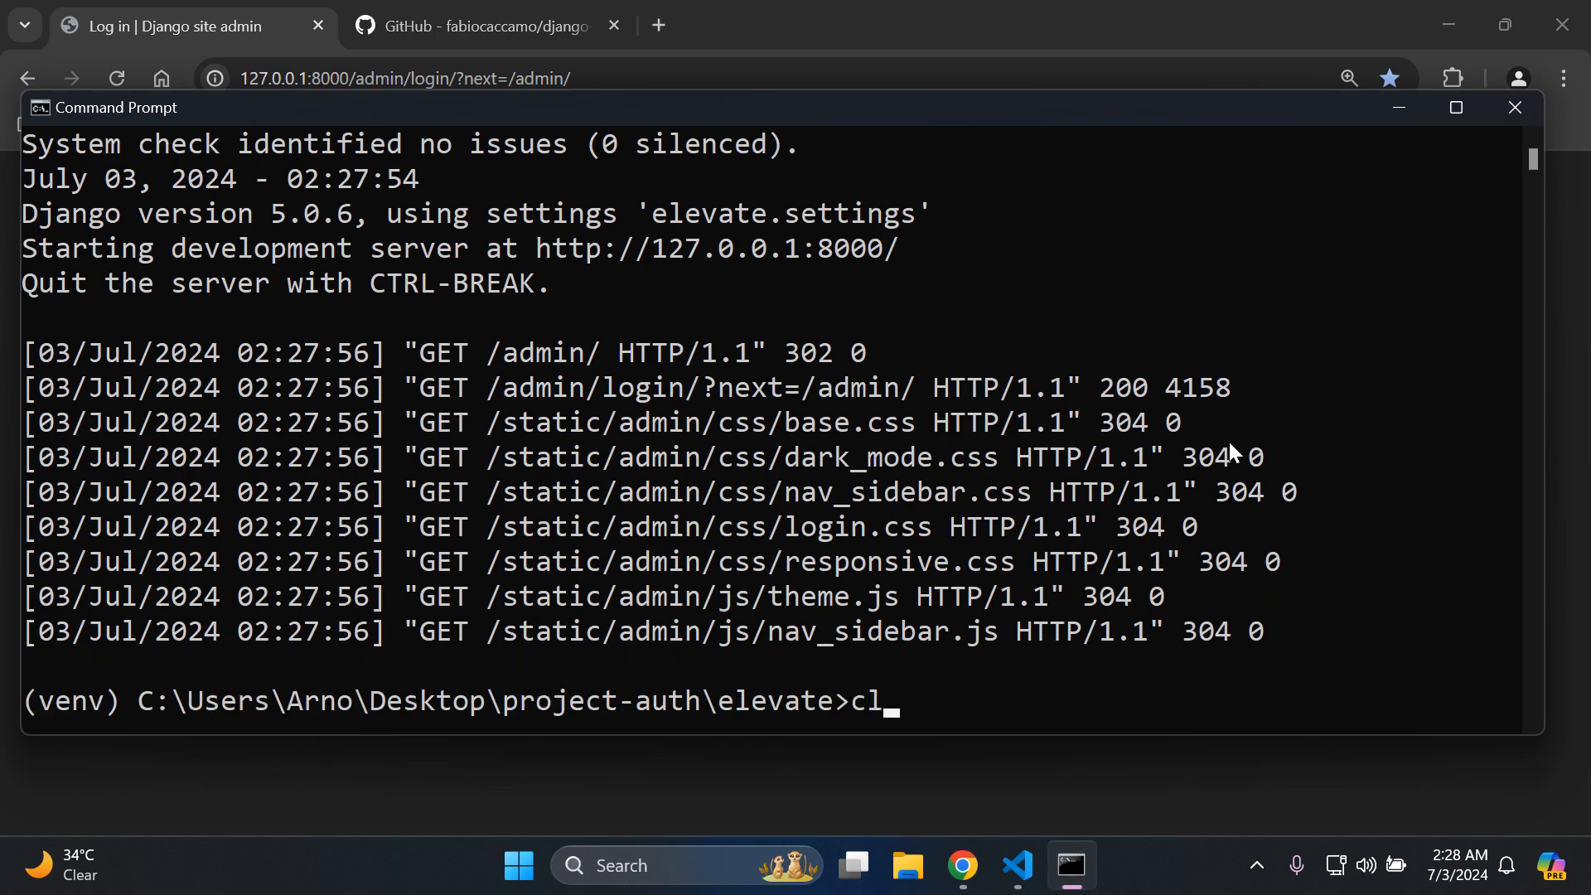
type("s")
key("Return")
type("python mana")
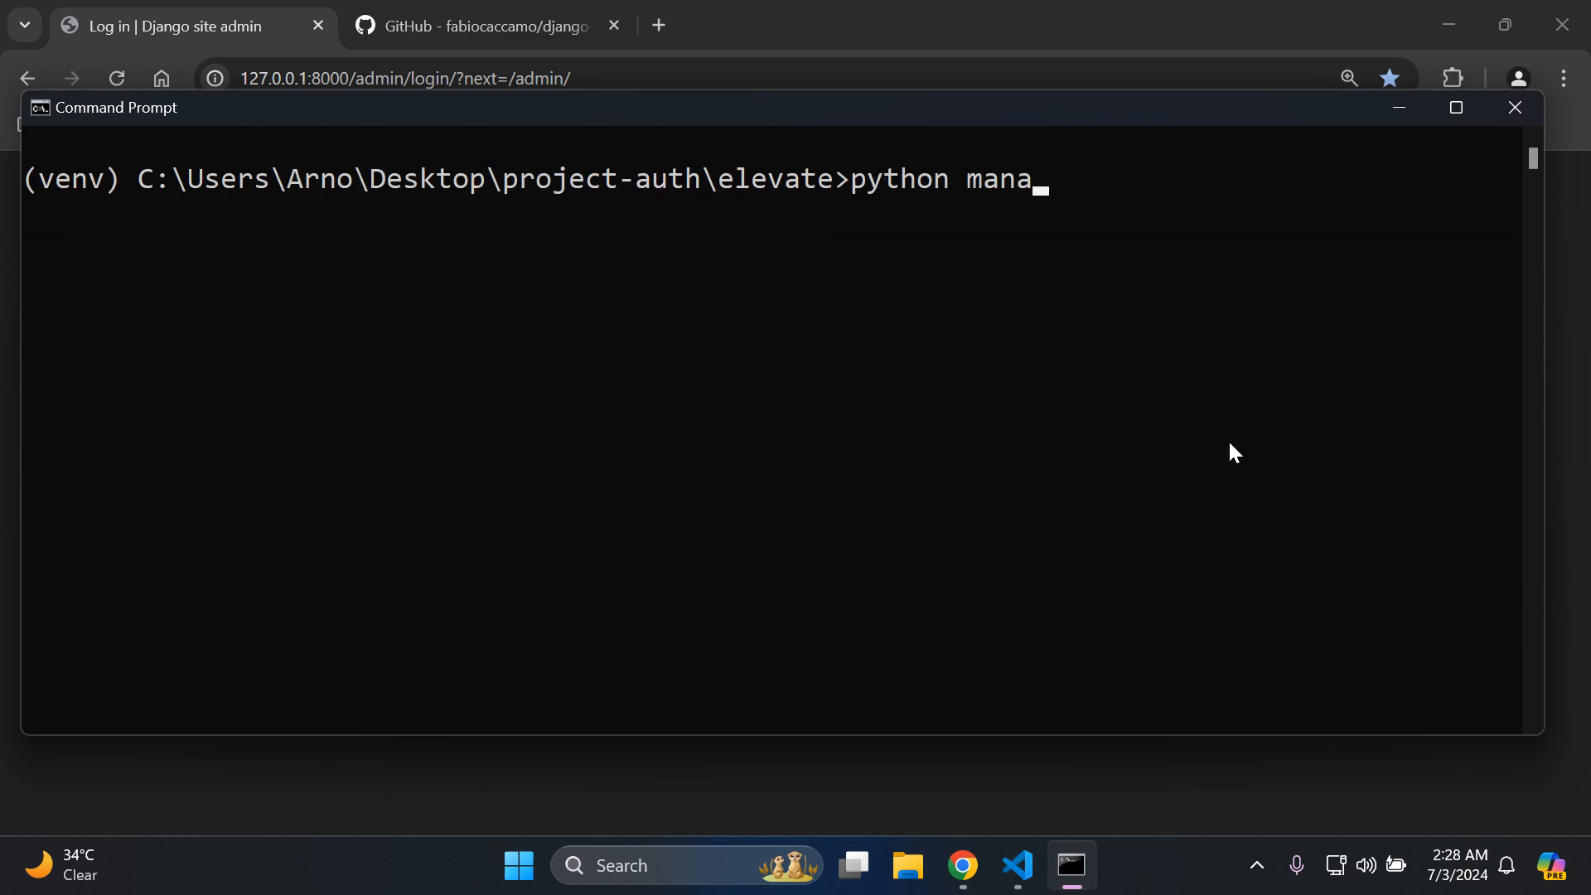
type("ge.py create")
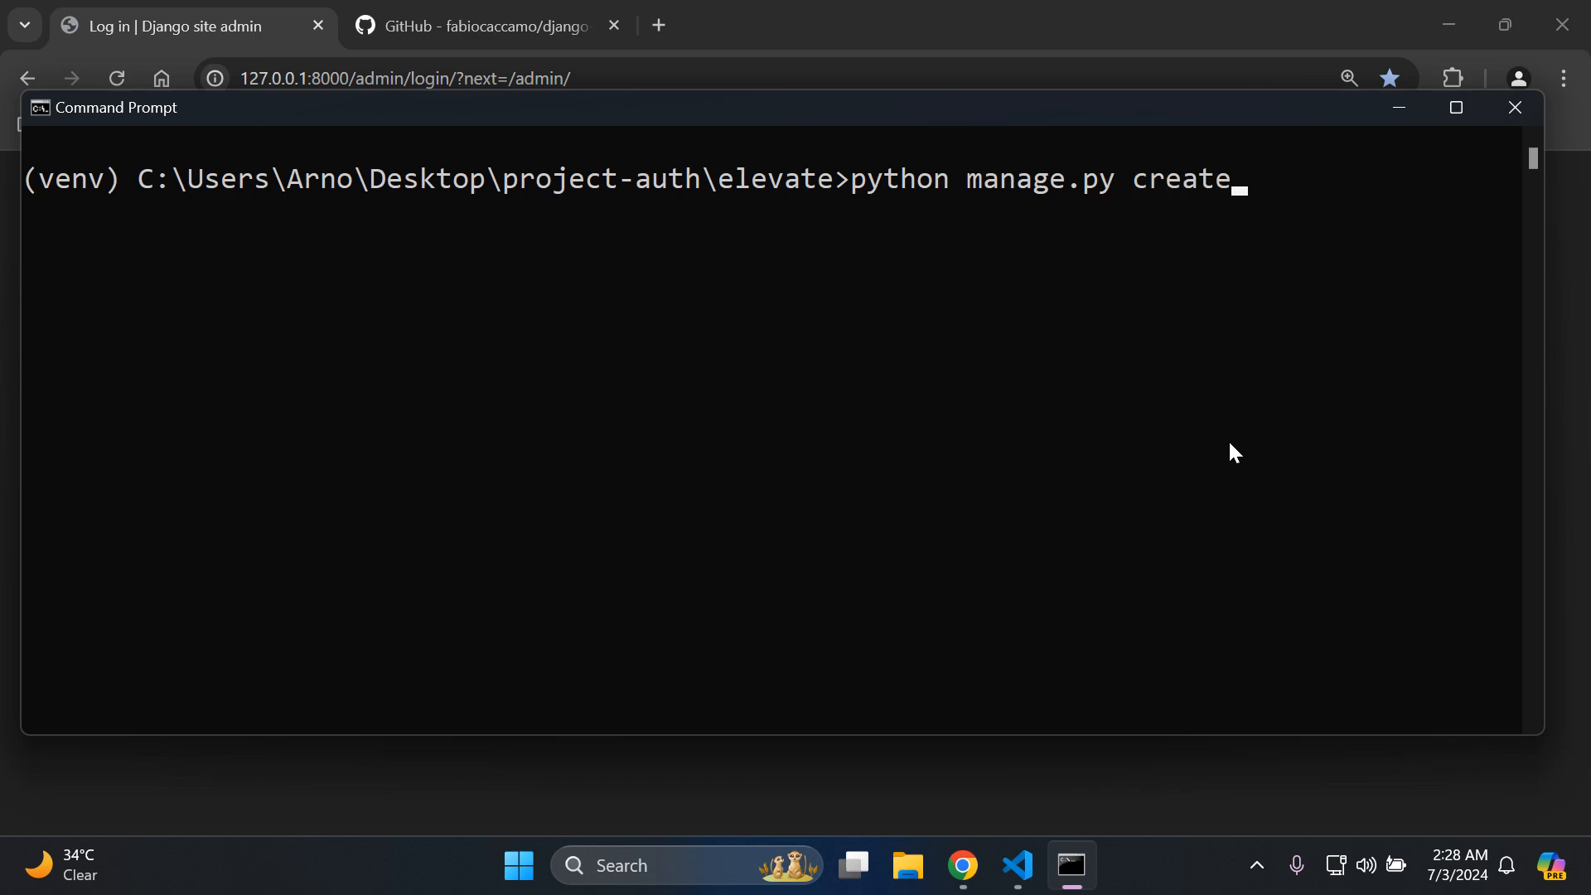
type("superuser")
key("Return")
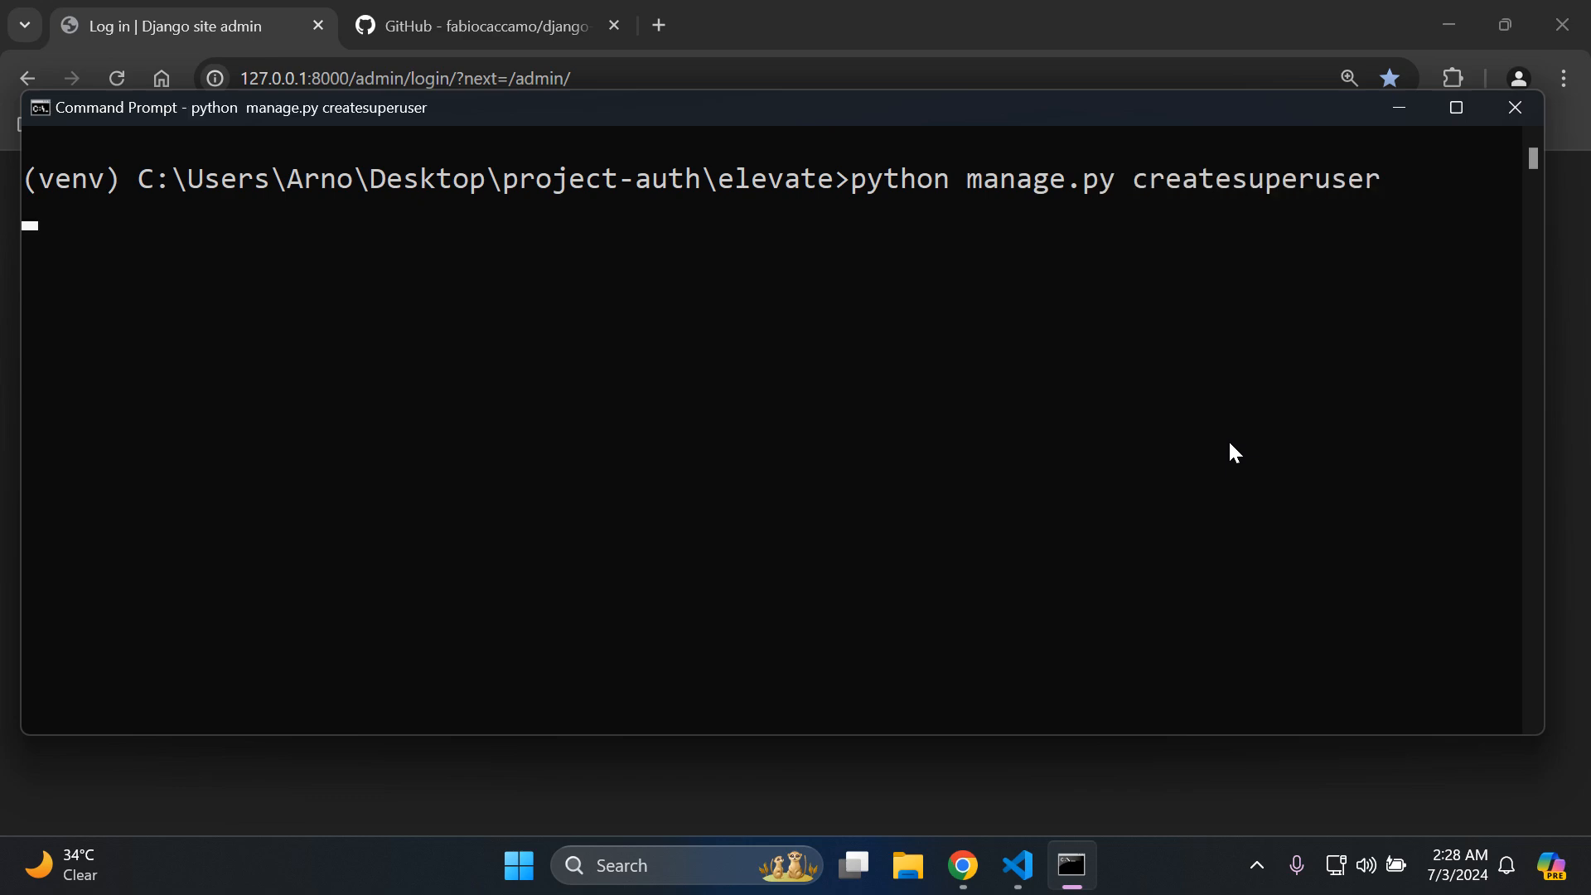
Step: Accept the default username, blank email, set the password, then relaunch runserver
key("Return")
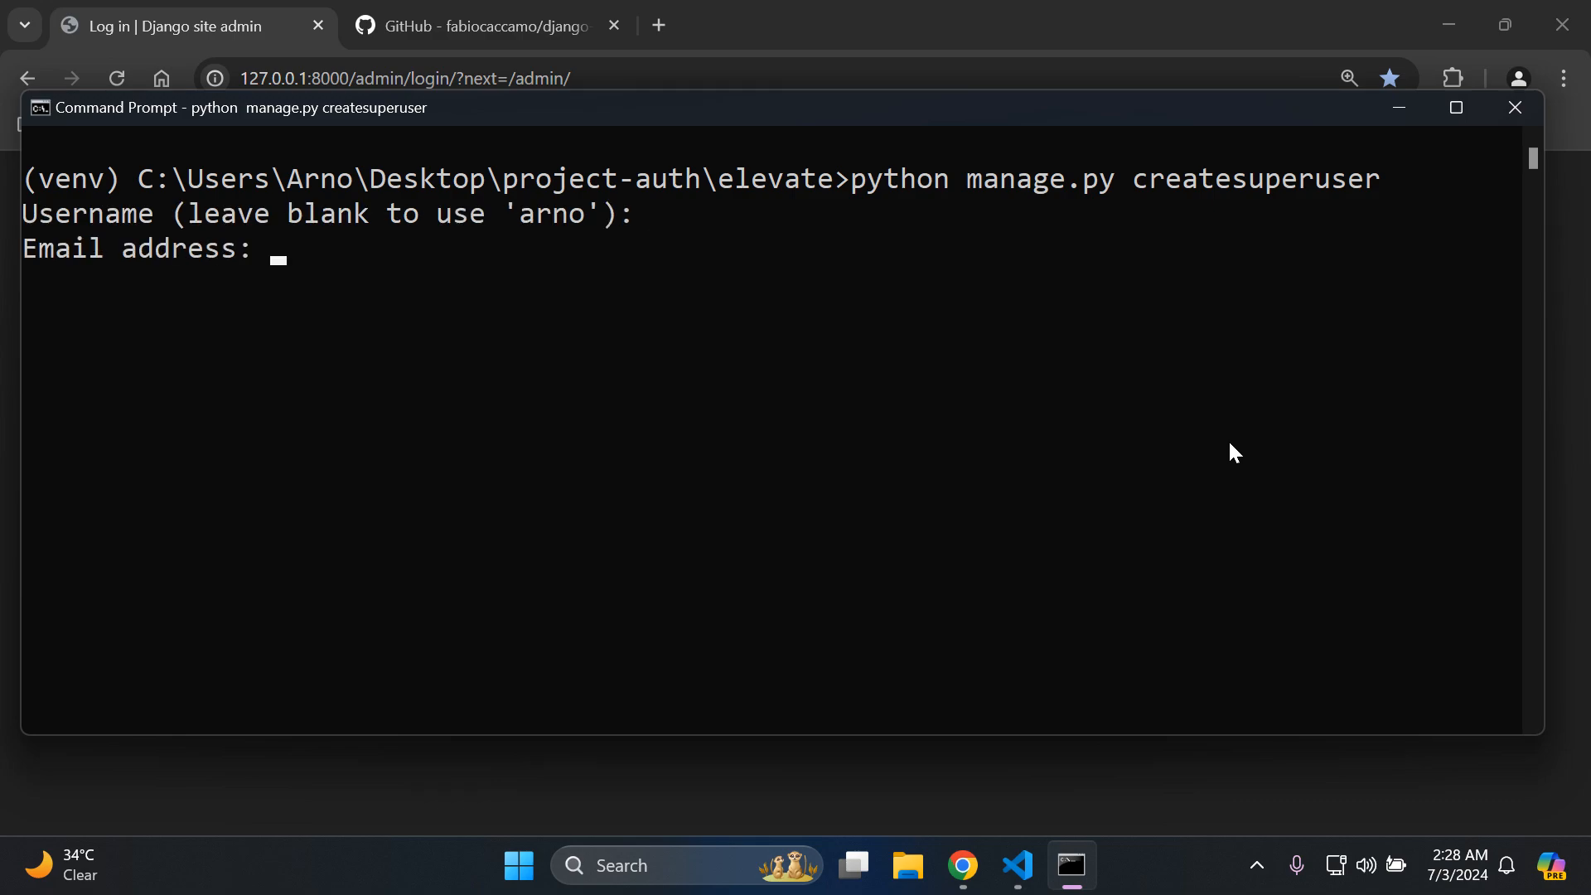
key("Return")
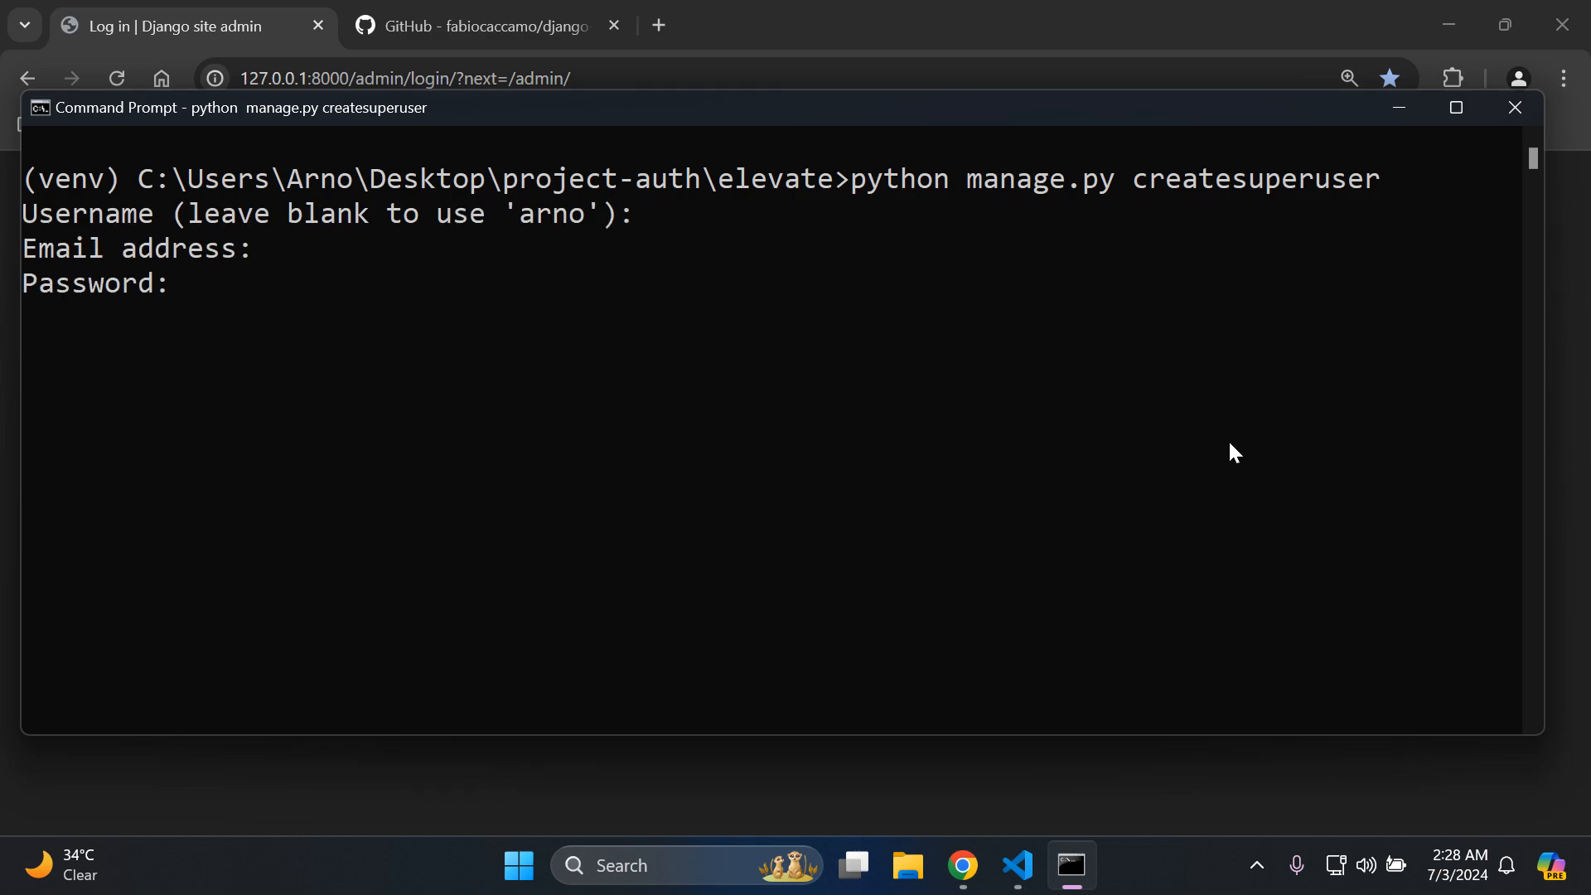
key("Return")
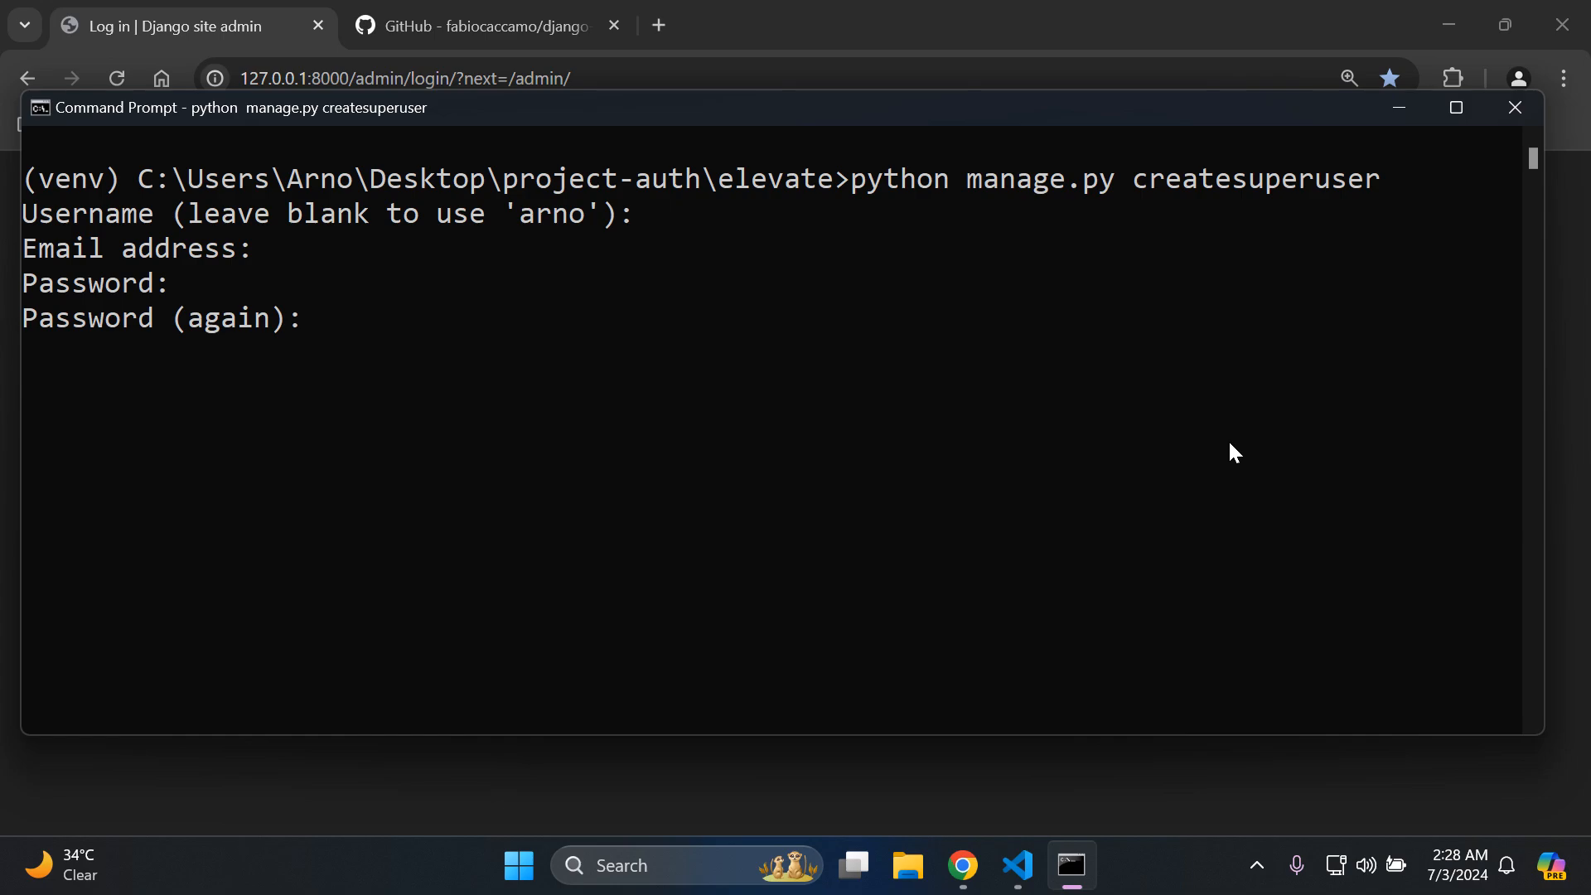
key("Return")
type("python")
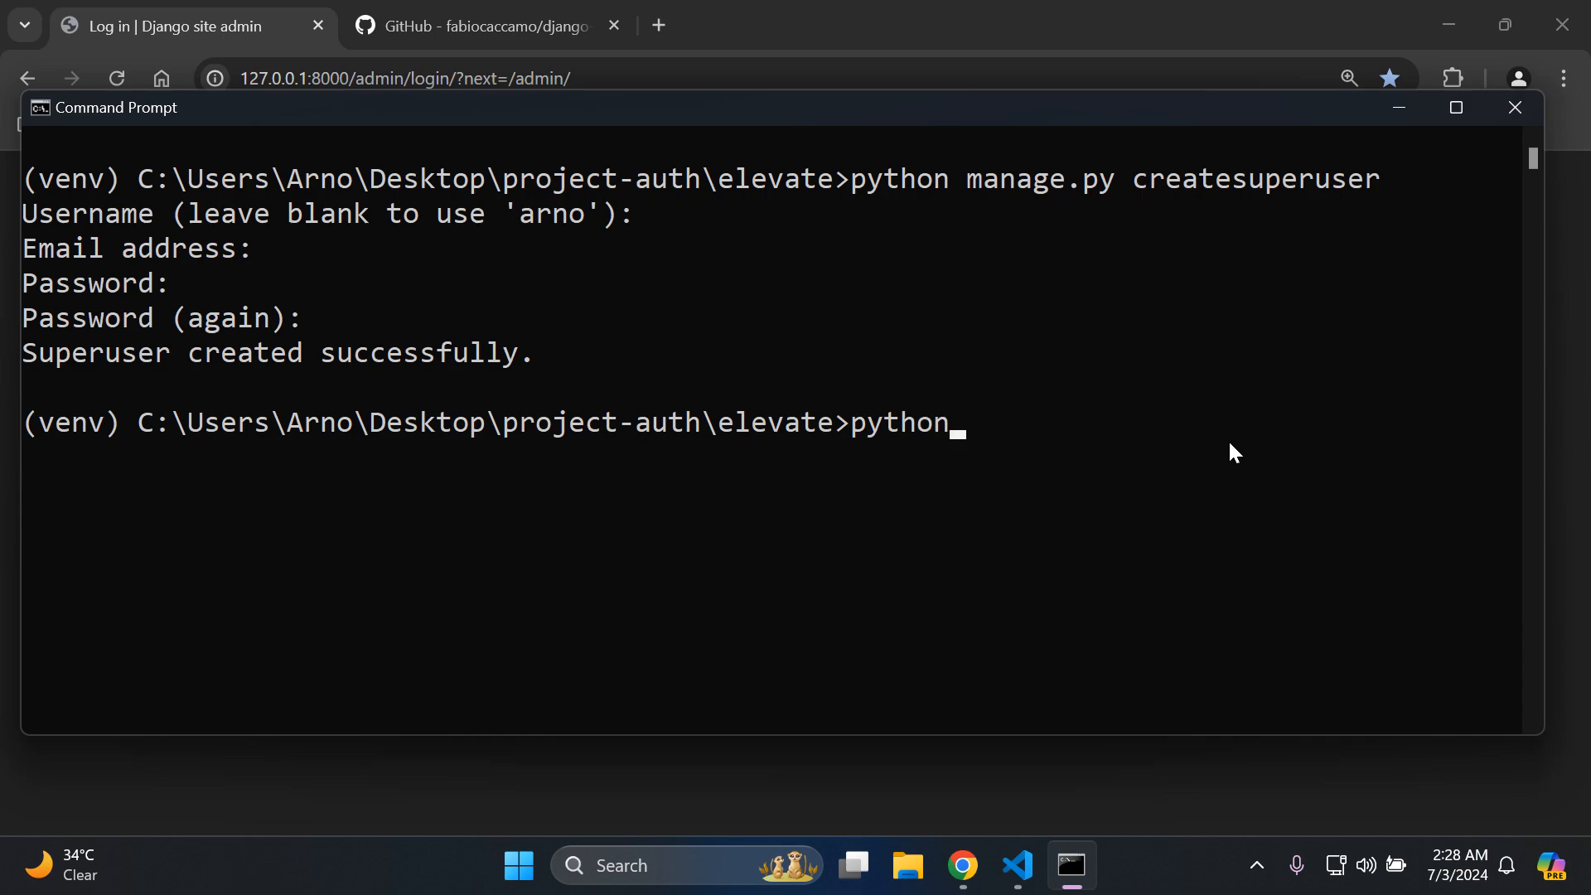
type(" manage.py runs")
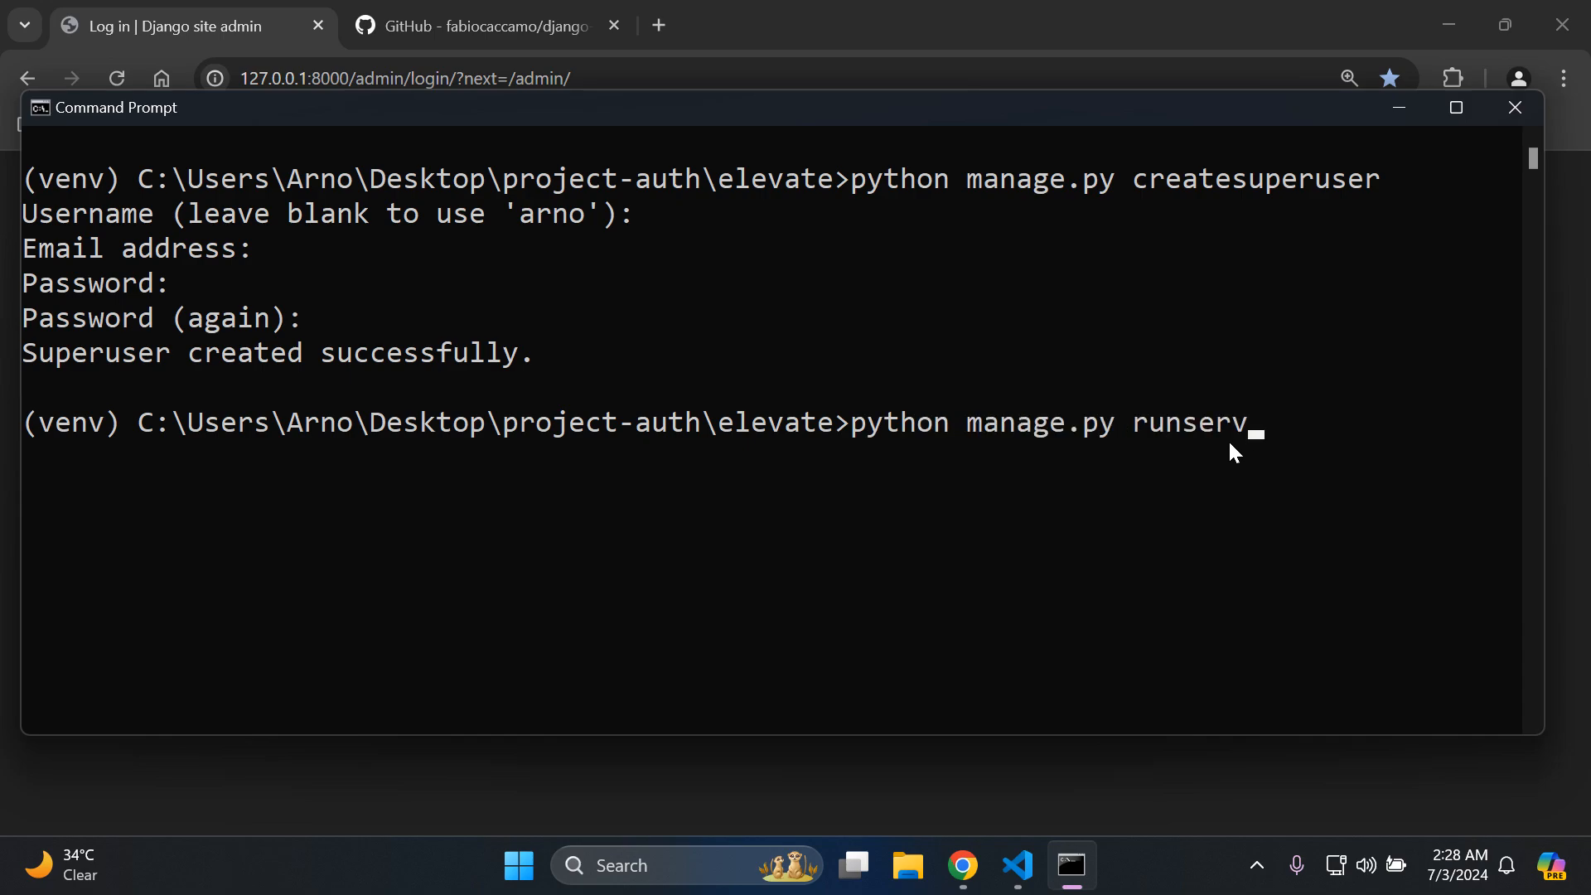
type("er")
key("Return")
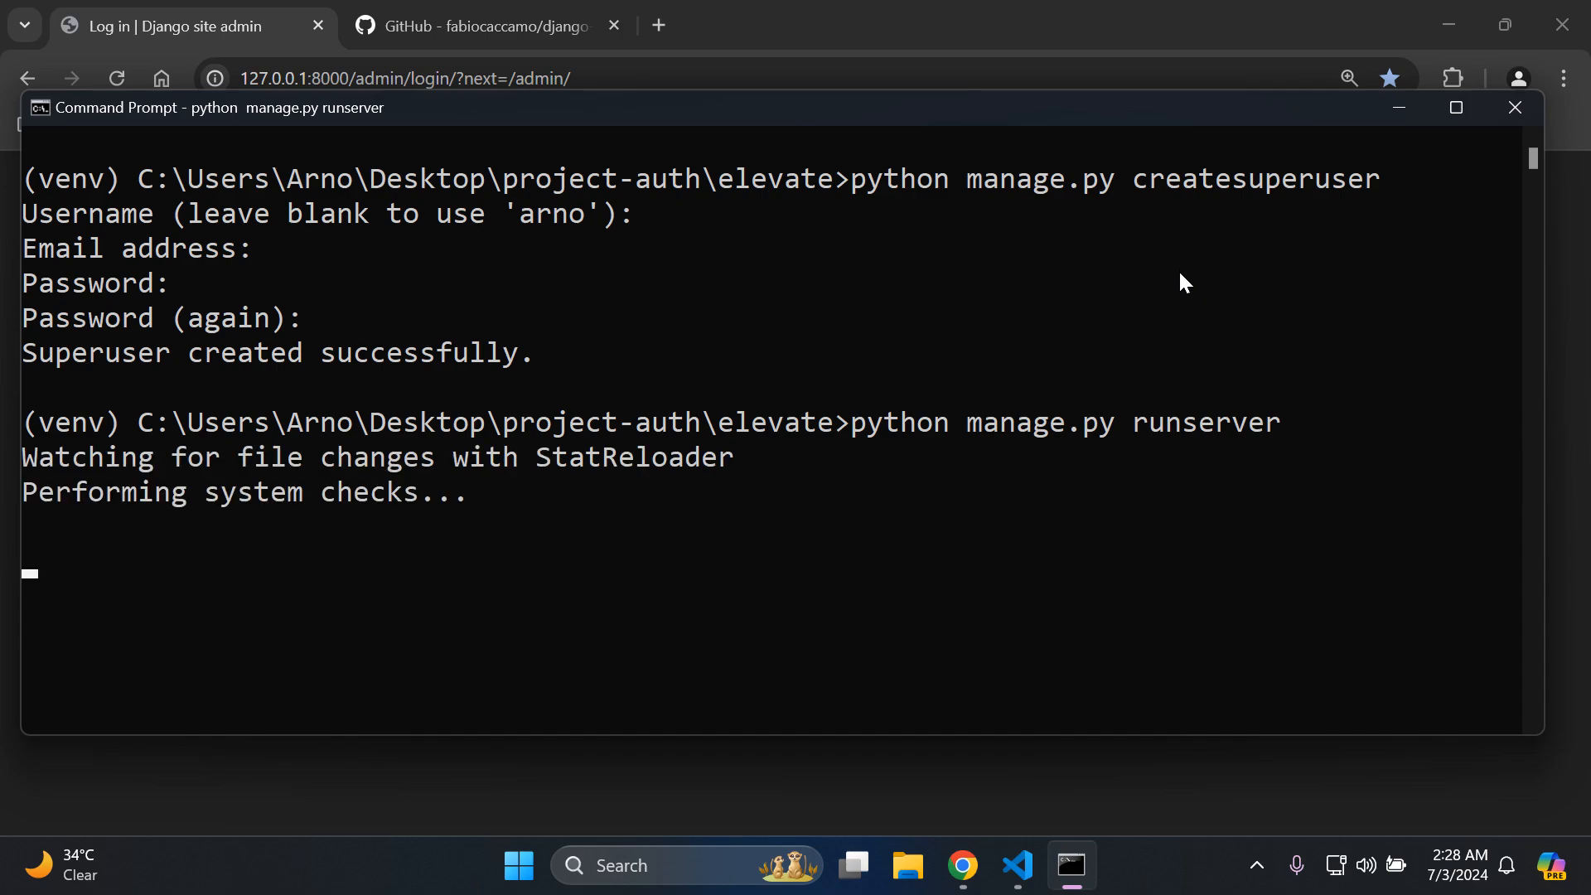
Step: Log into Django admin as superuser arno and view the Cache Cleaner Caches list
left_click(1072, 865)
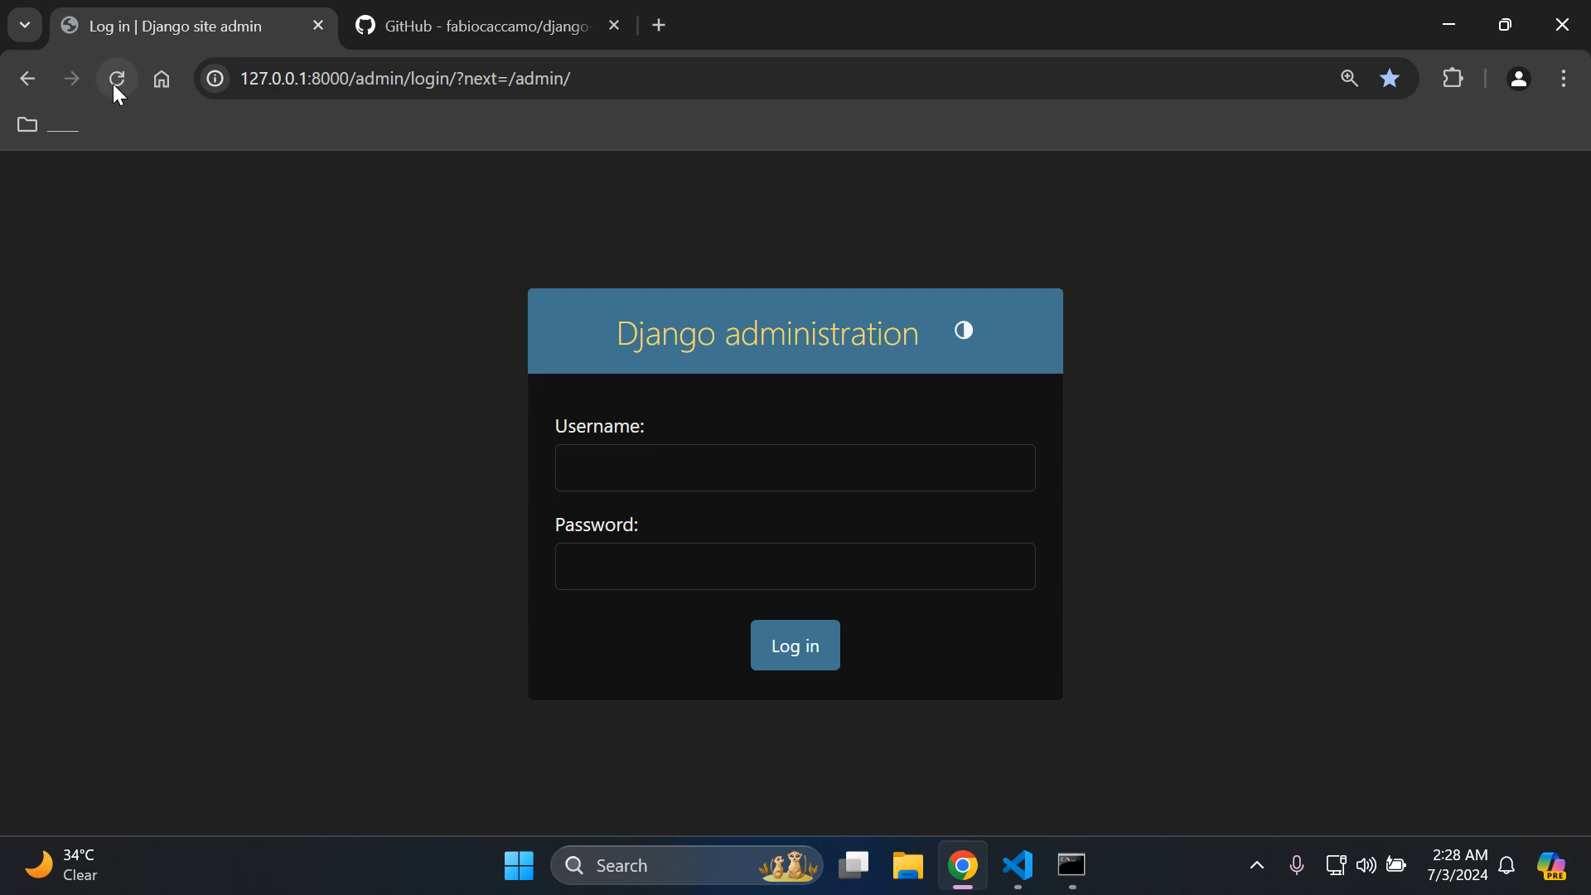
left_click(116, 80)
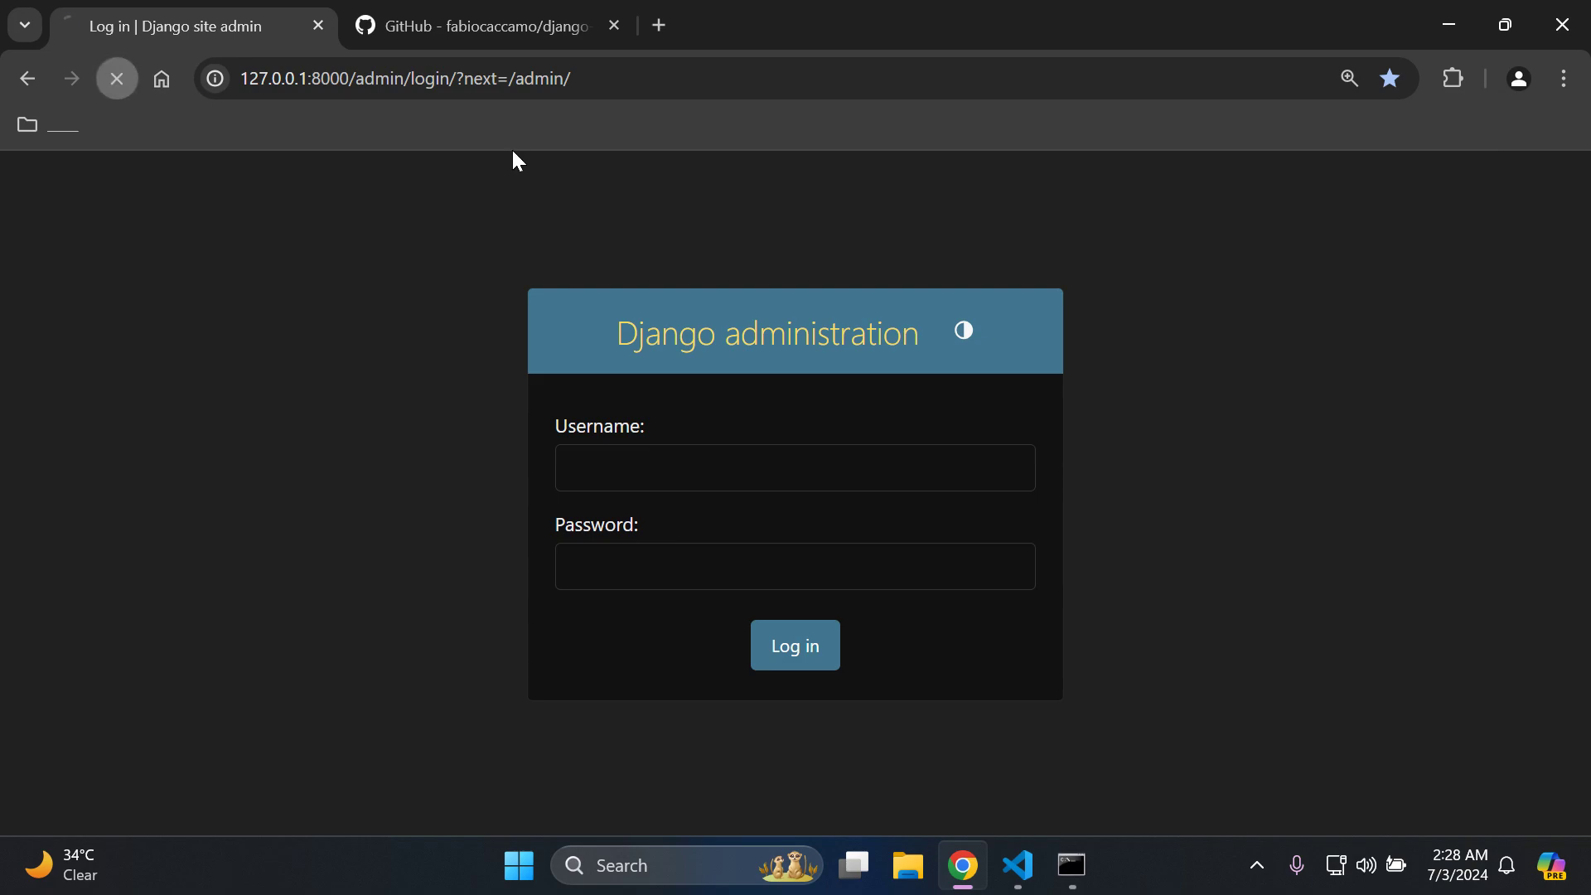
left_click(1209, 319)
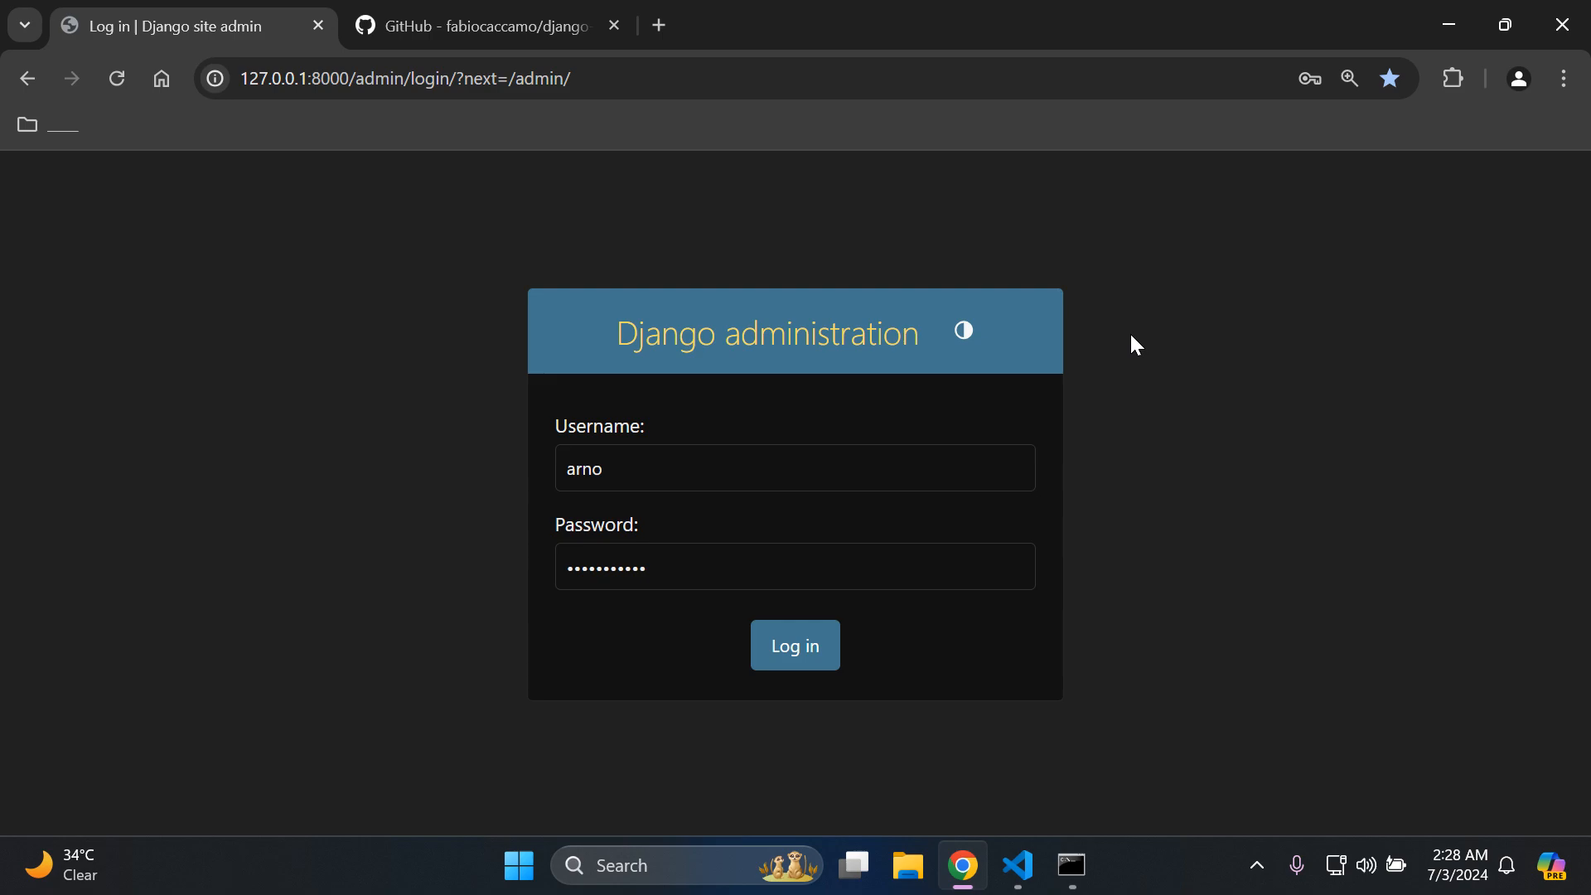
left_click(795, 644)
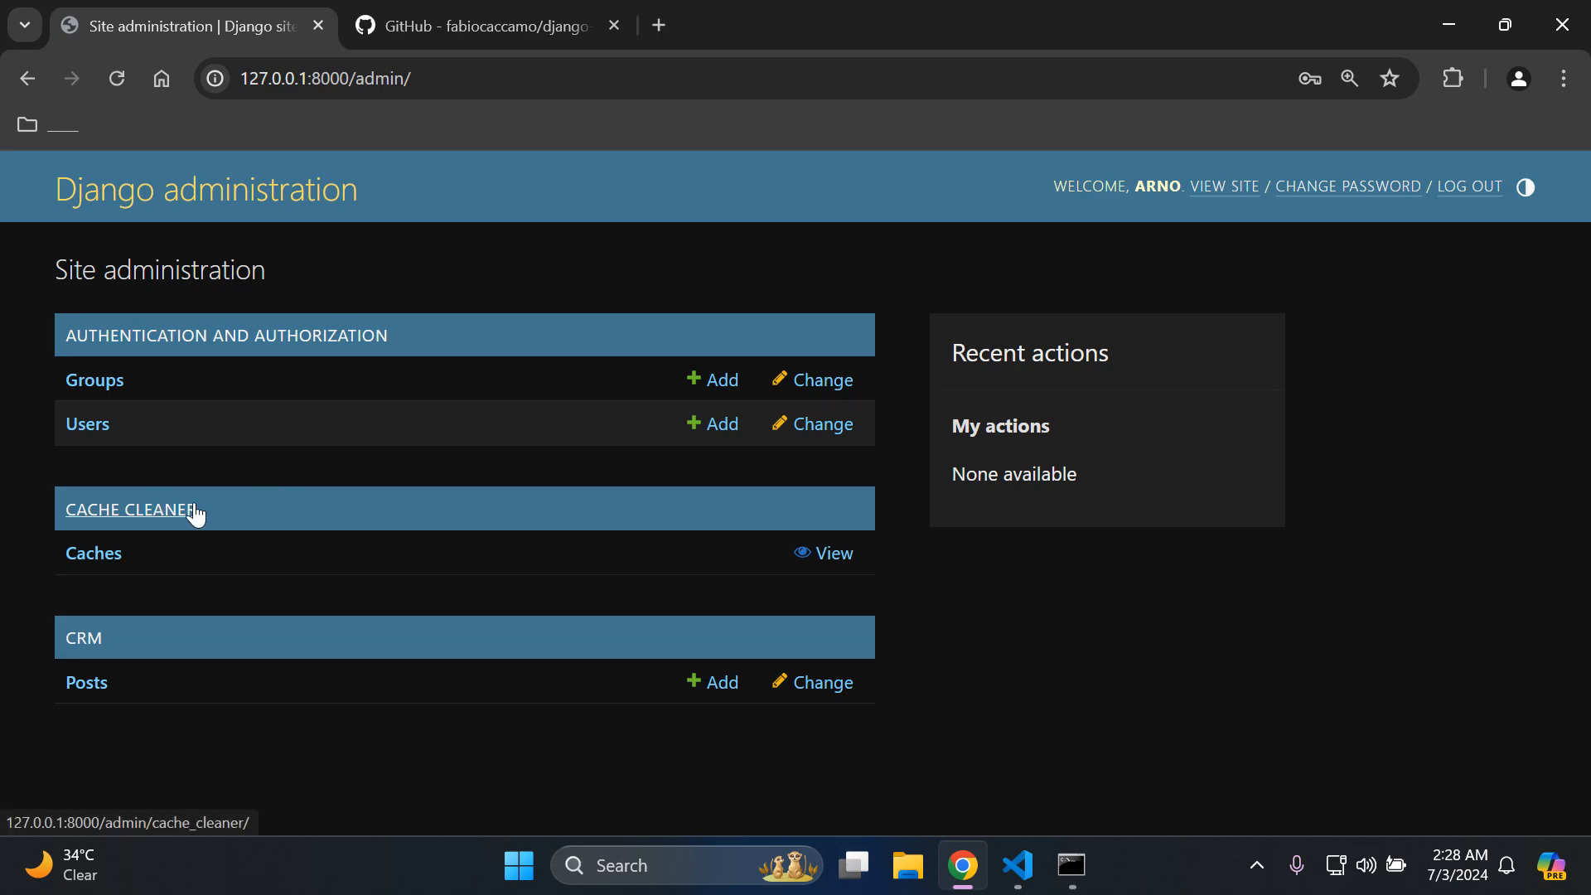
left_click(94, 553)
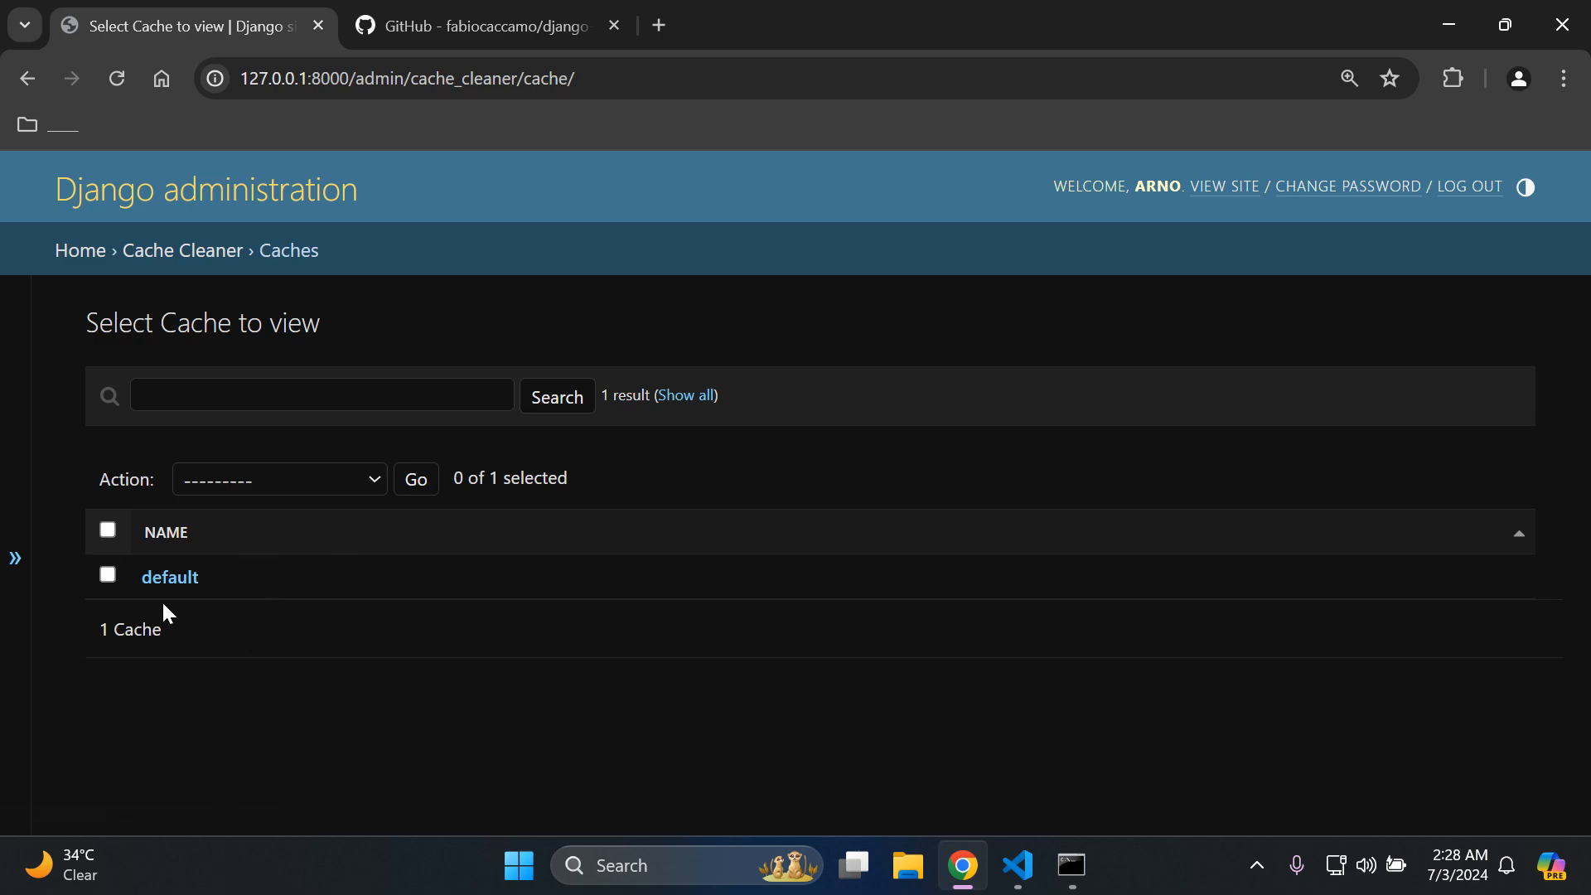
Step: Clear the default cache with 'Clear selected caches', then return to the admin home
left_click(107, 575)
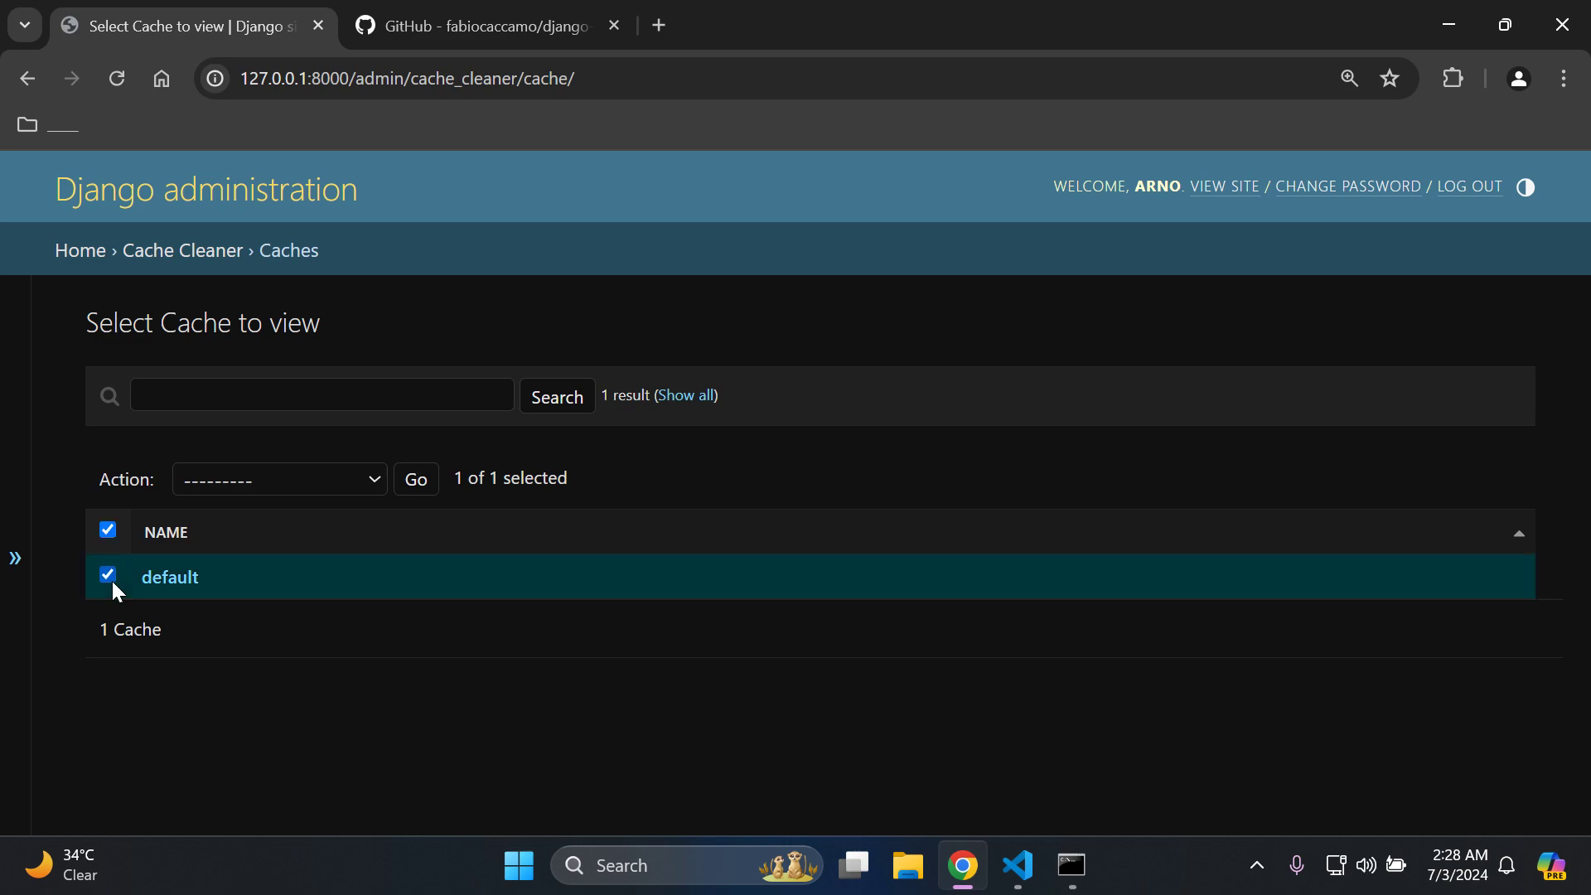
left_click(292, 484)
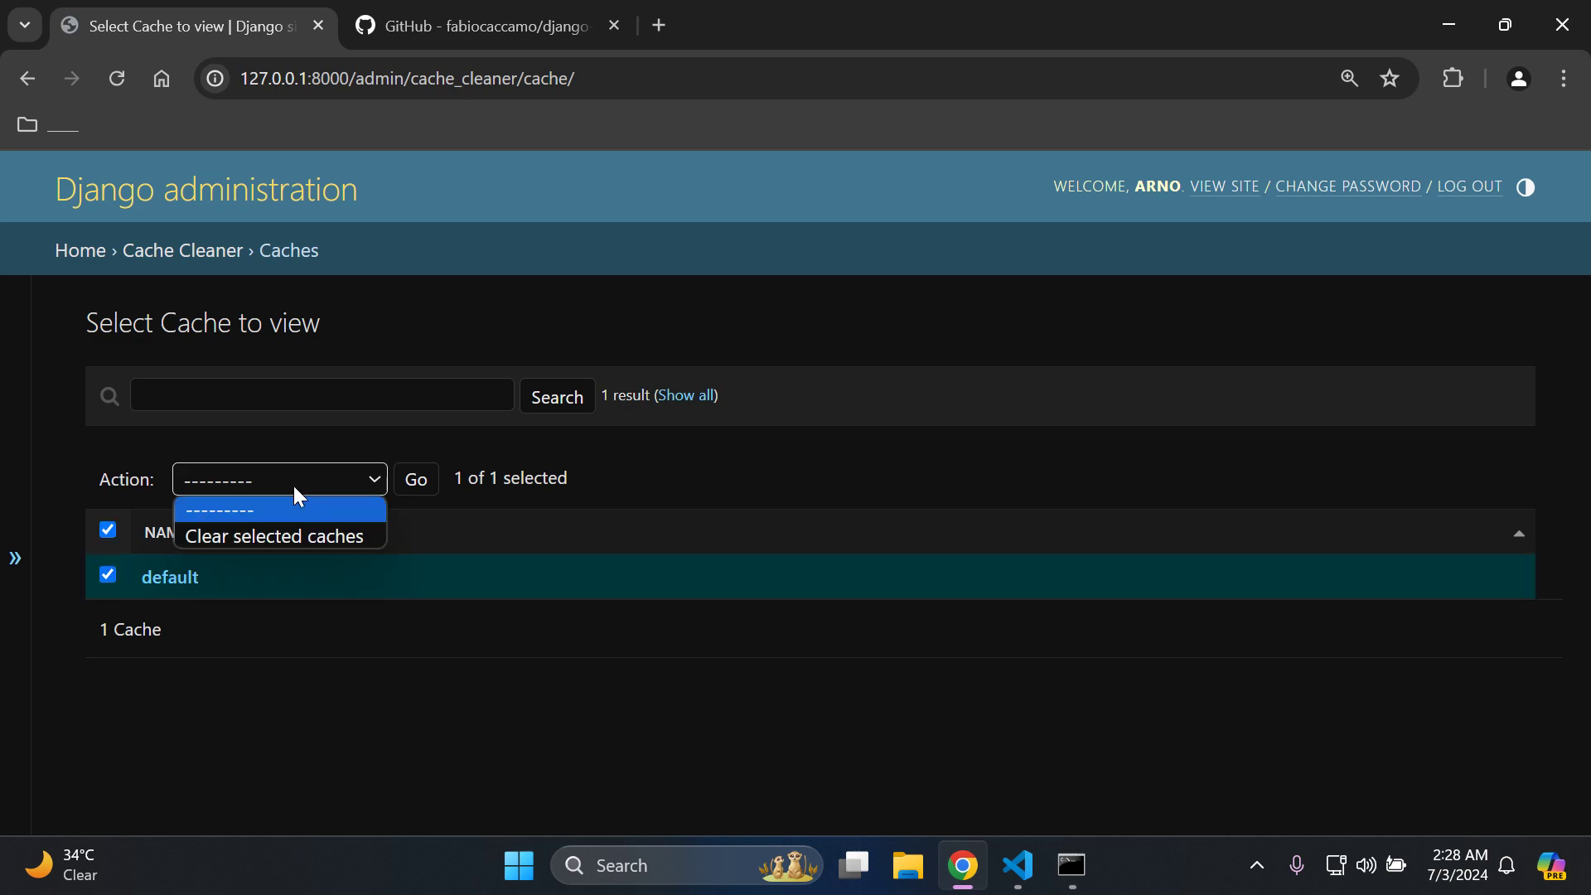
left_click(324, 536)
left_click(416, 479)
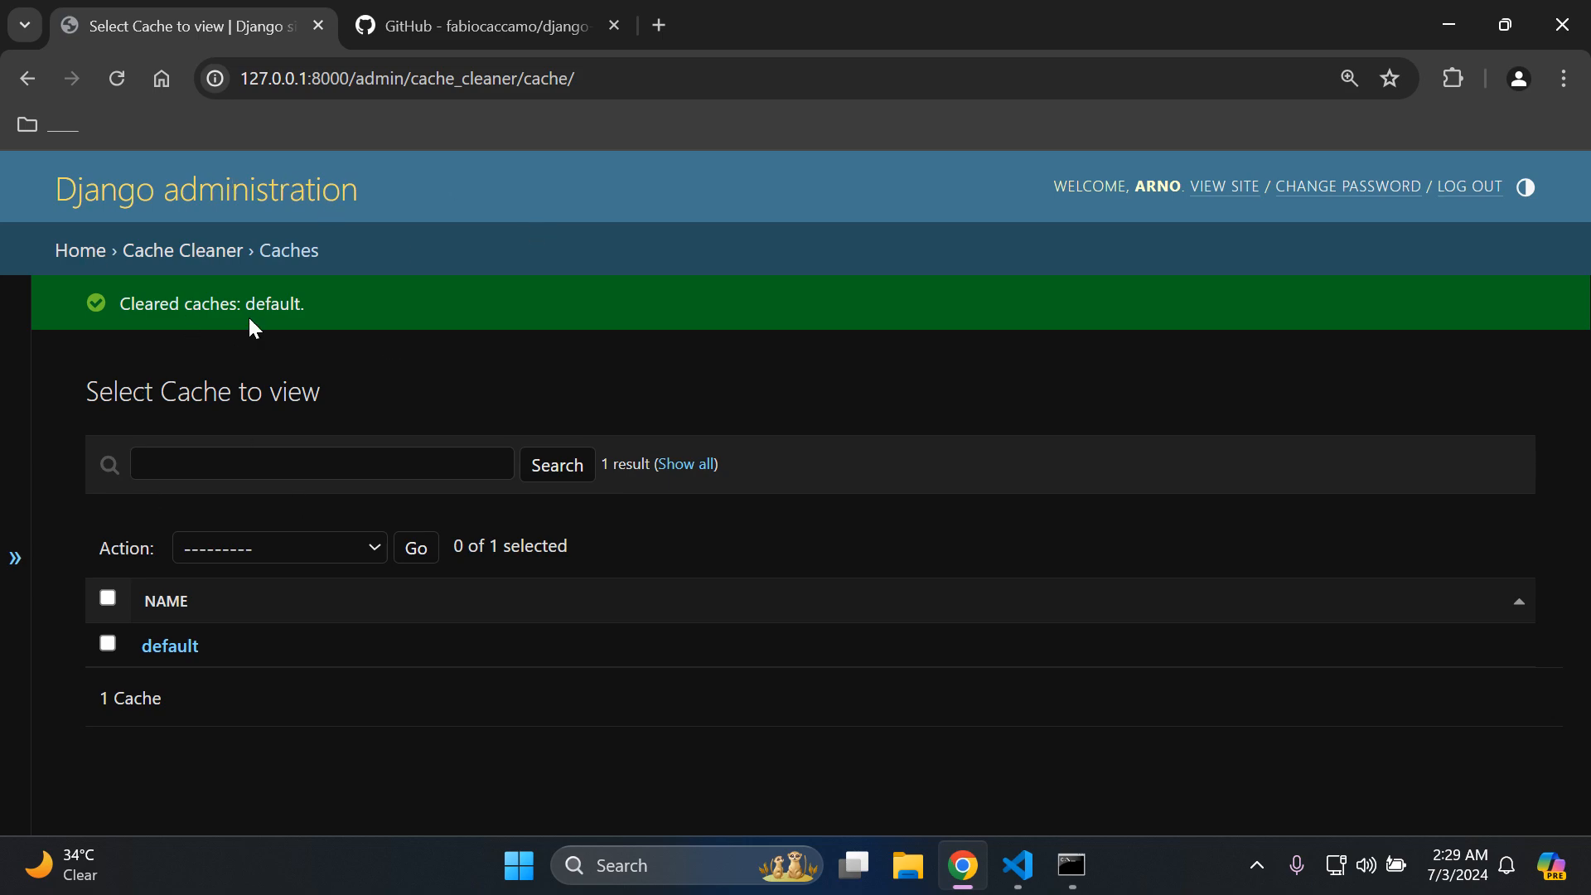
left_click(74, 250)
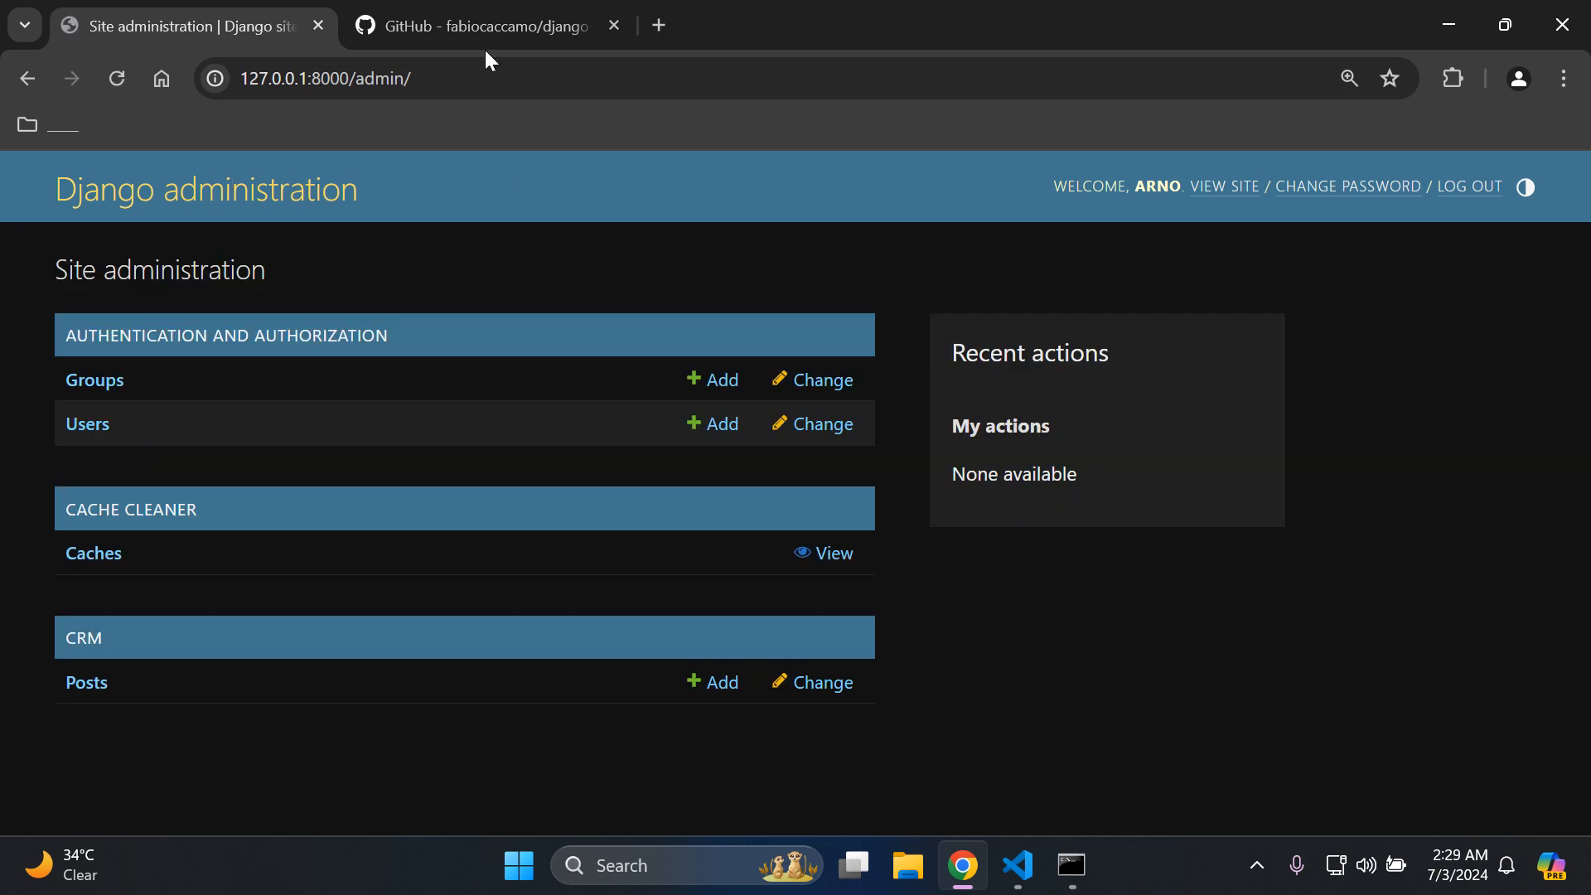
Step: Review the django-cache-cleaner README's installation and admin usage steps on GitHub
left_click(482, 25)
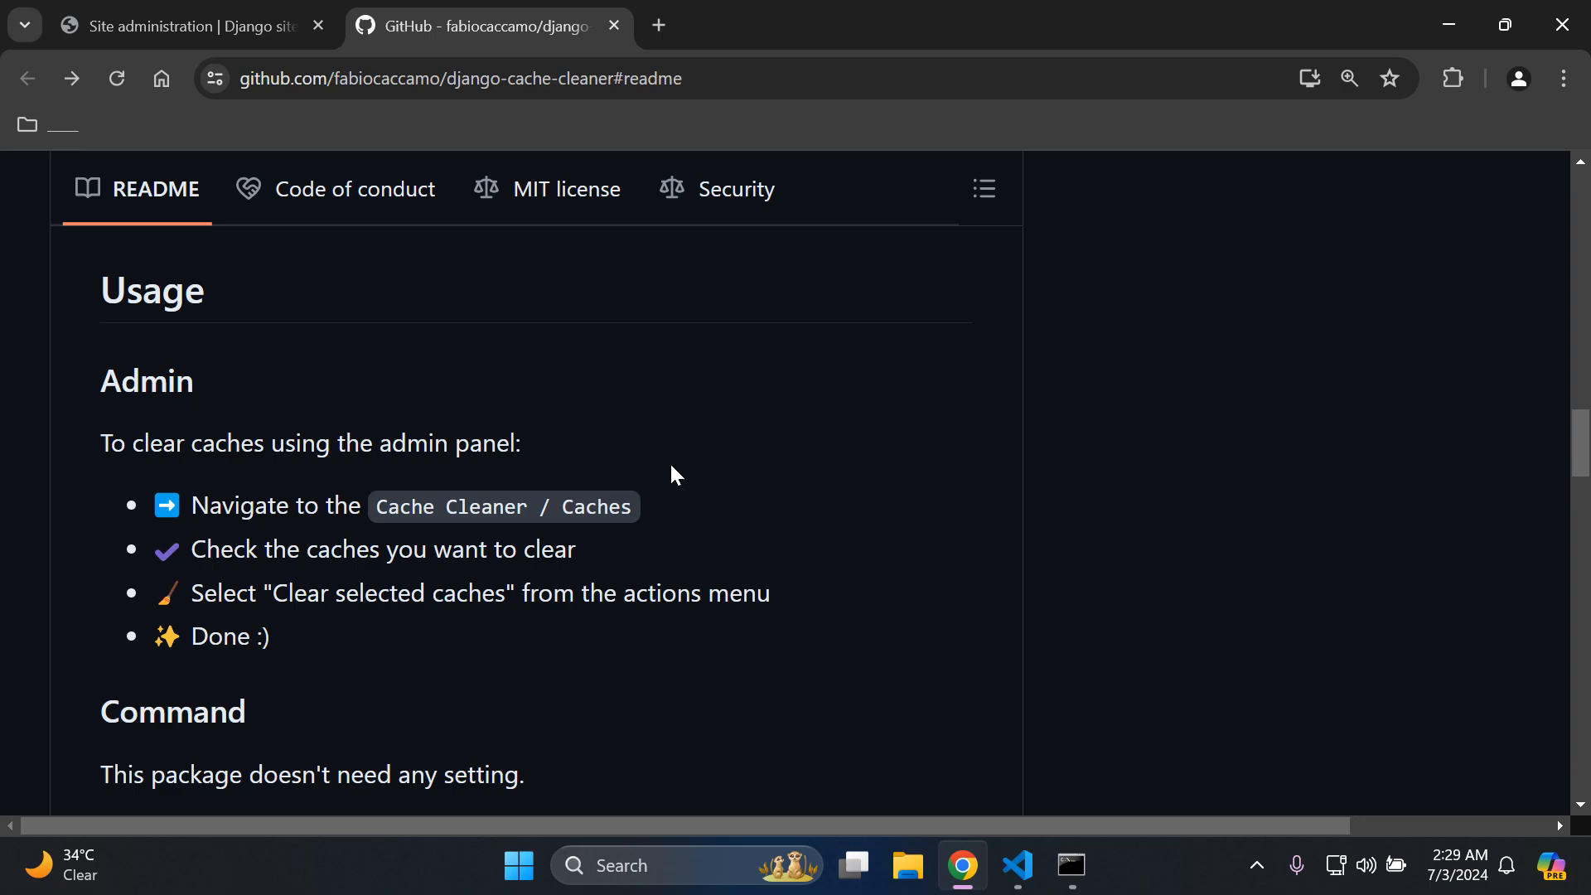
scroll(670, 473, "up", 5)
scroll(671, 473, "down", 1)
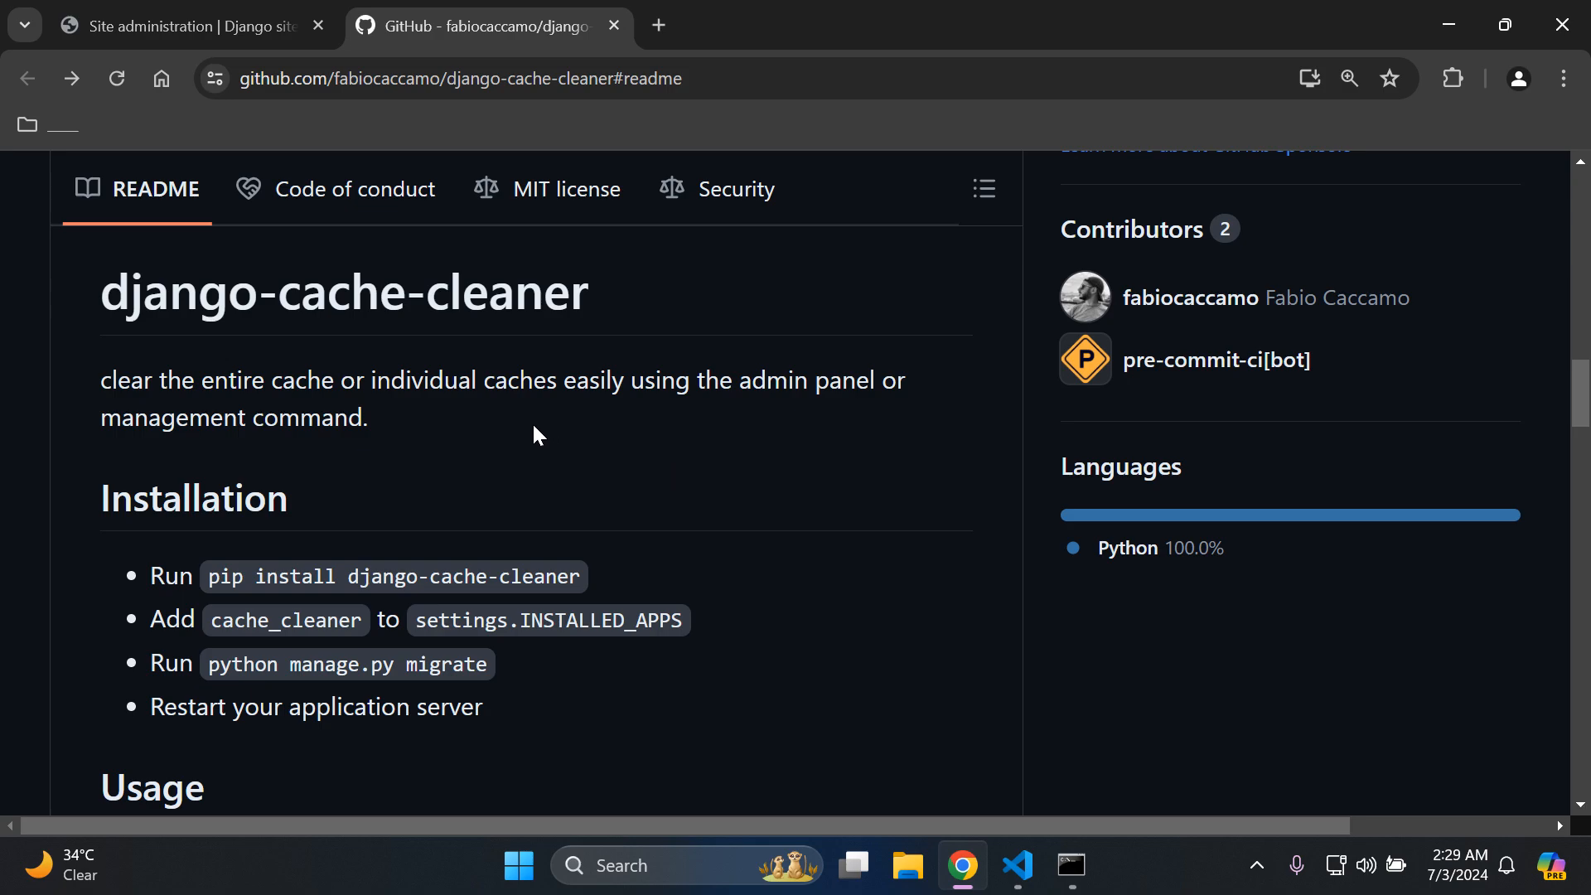
left_click_drag(199, 379, 318, 379)
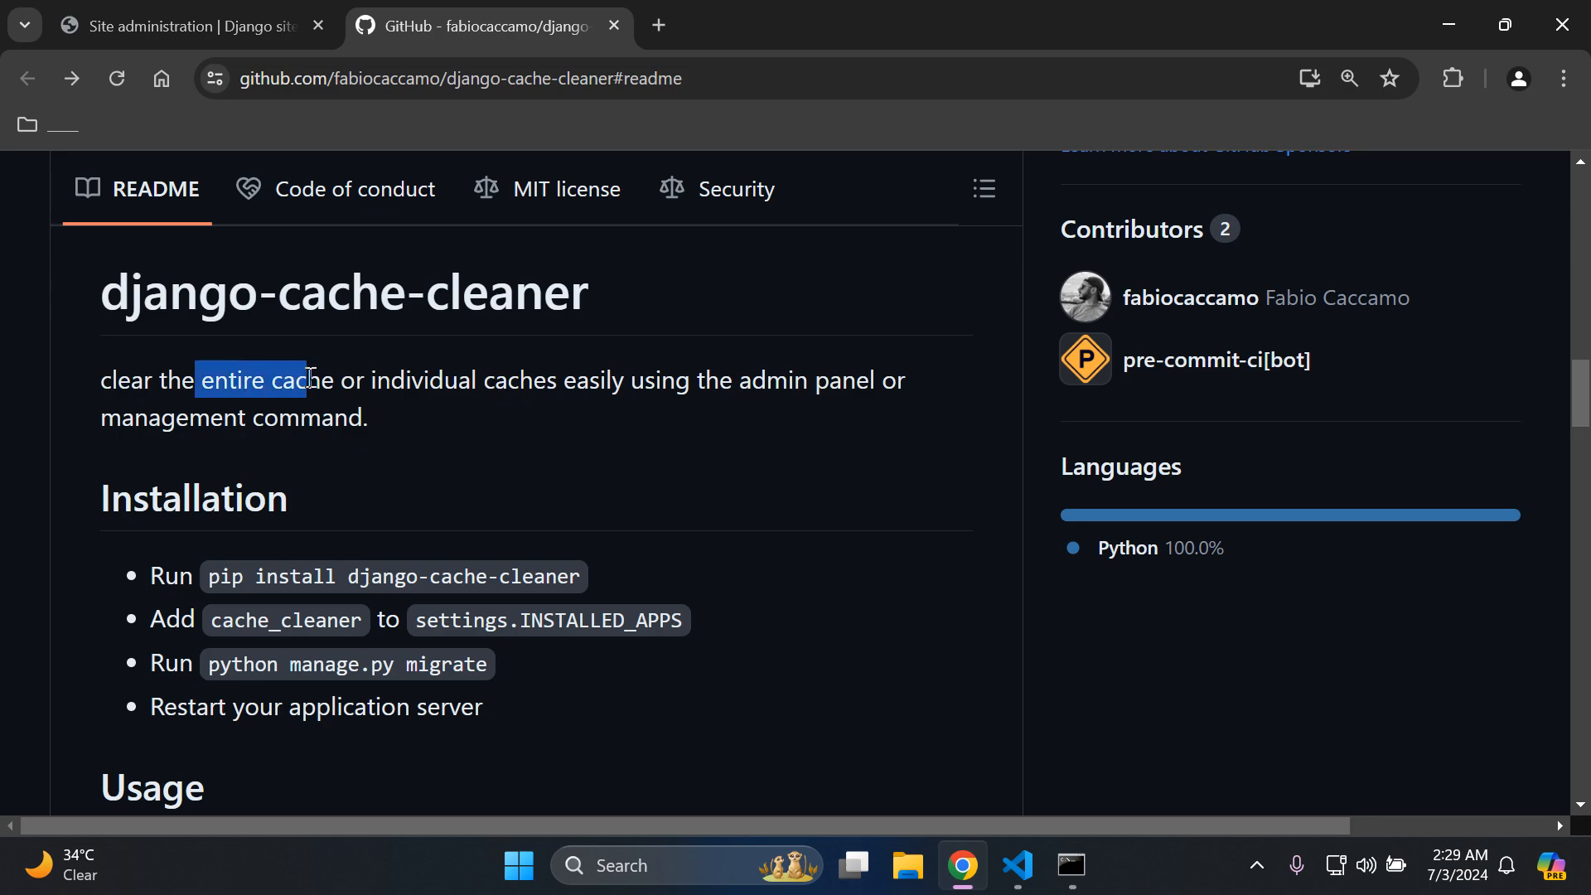
left_click(479, 428)
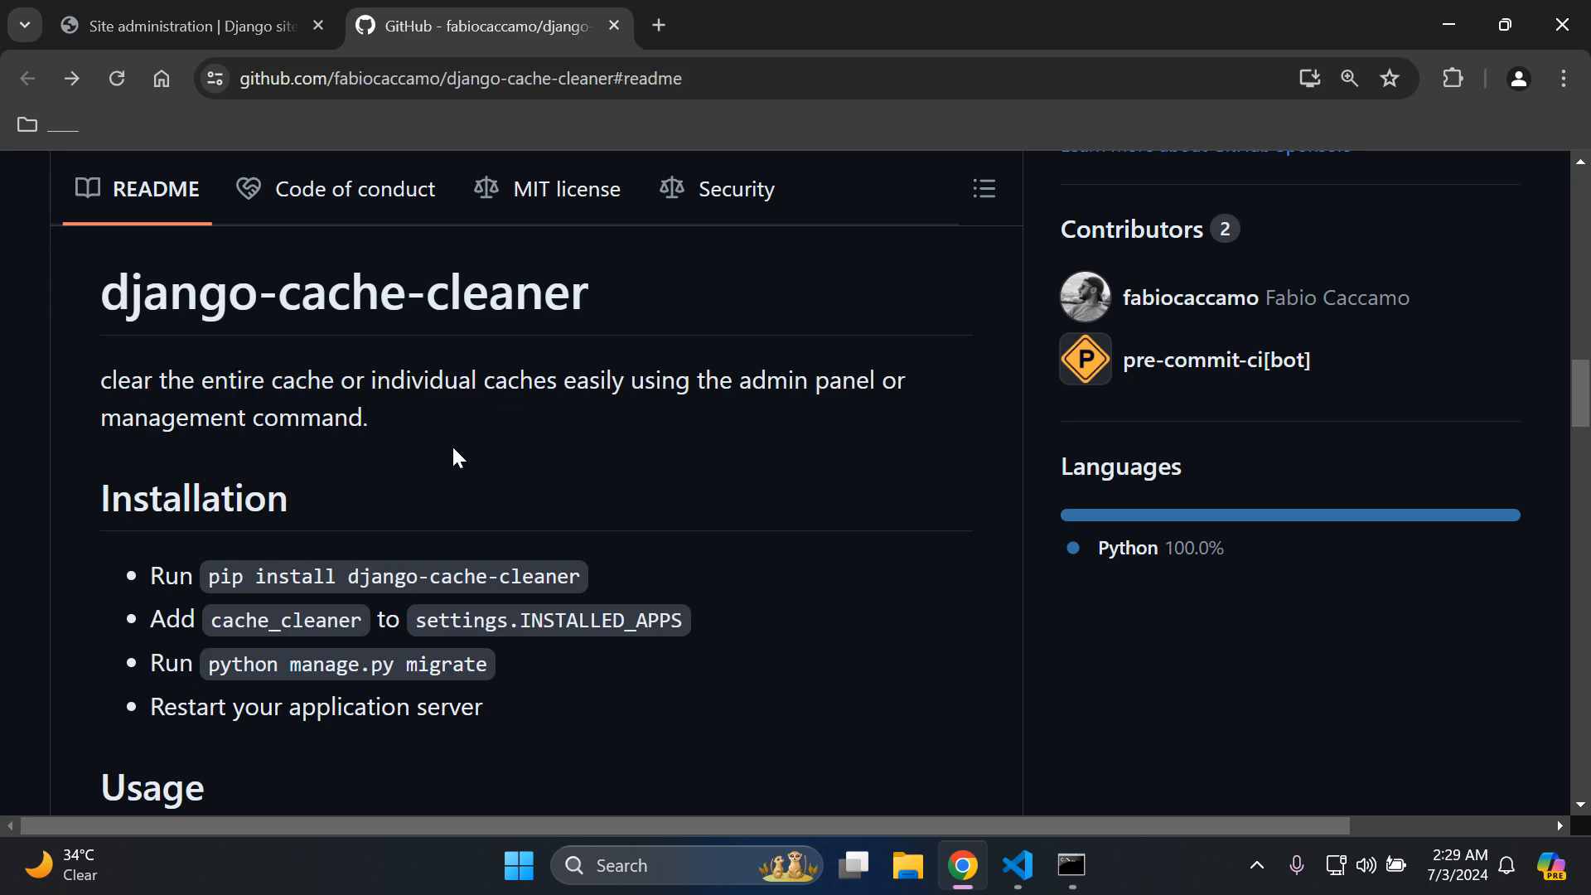
scroll(450, 444, "down", 1)
scroll(452, 447, "up", 1)
scroll(568, 440, "down", 3)
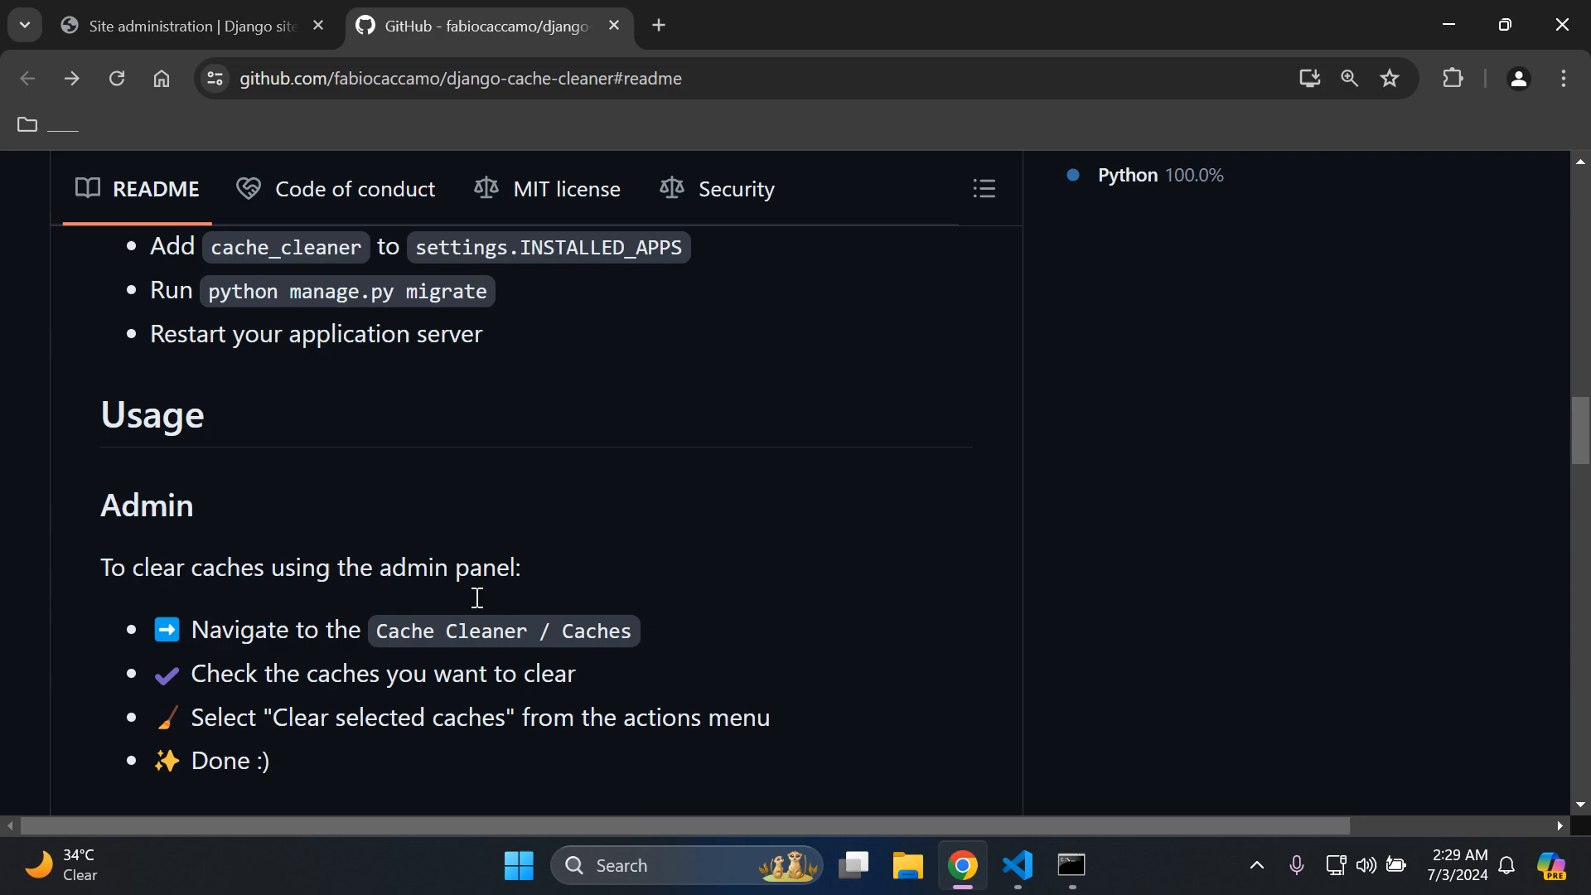
scroll(565, 536, "down", 1)
scroll(564, 536, "down", 2)
scroll(564, 532, "down", 2)
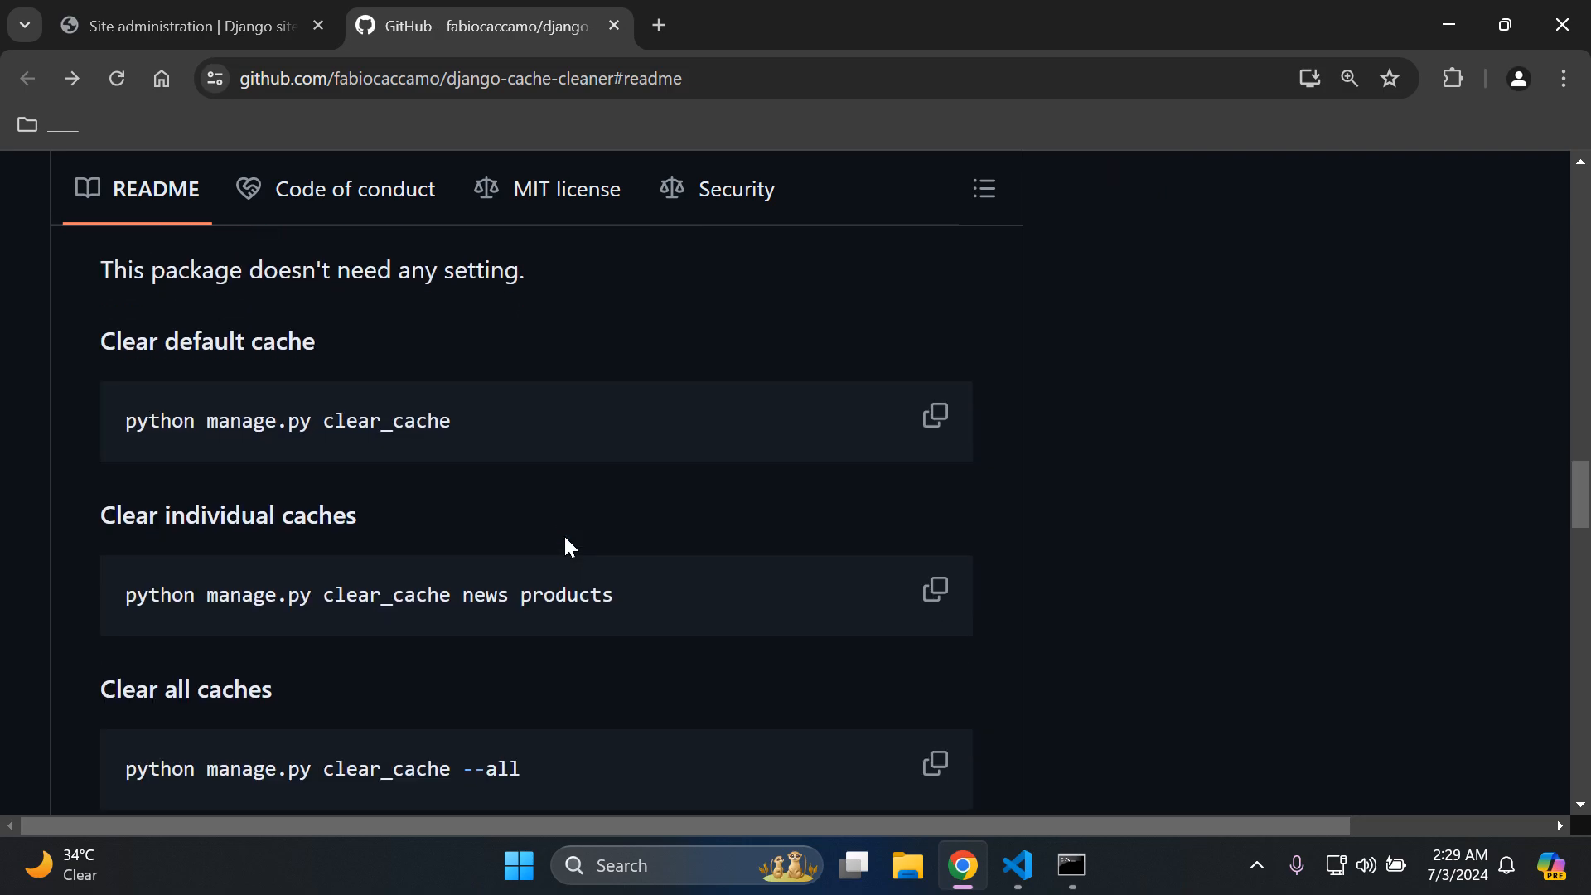
scroll(564, 534, "down", 1)
scroll(564, 534, "down", 1)
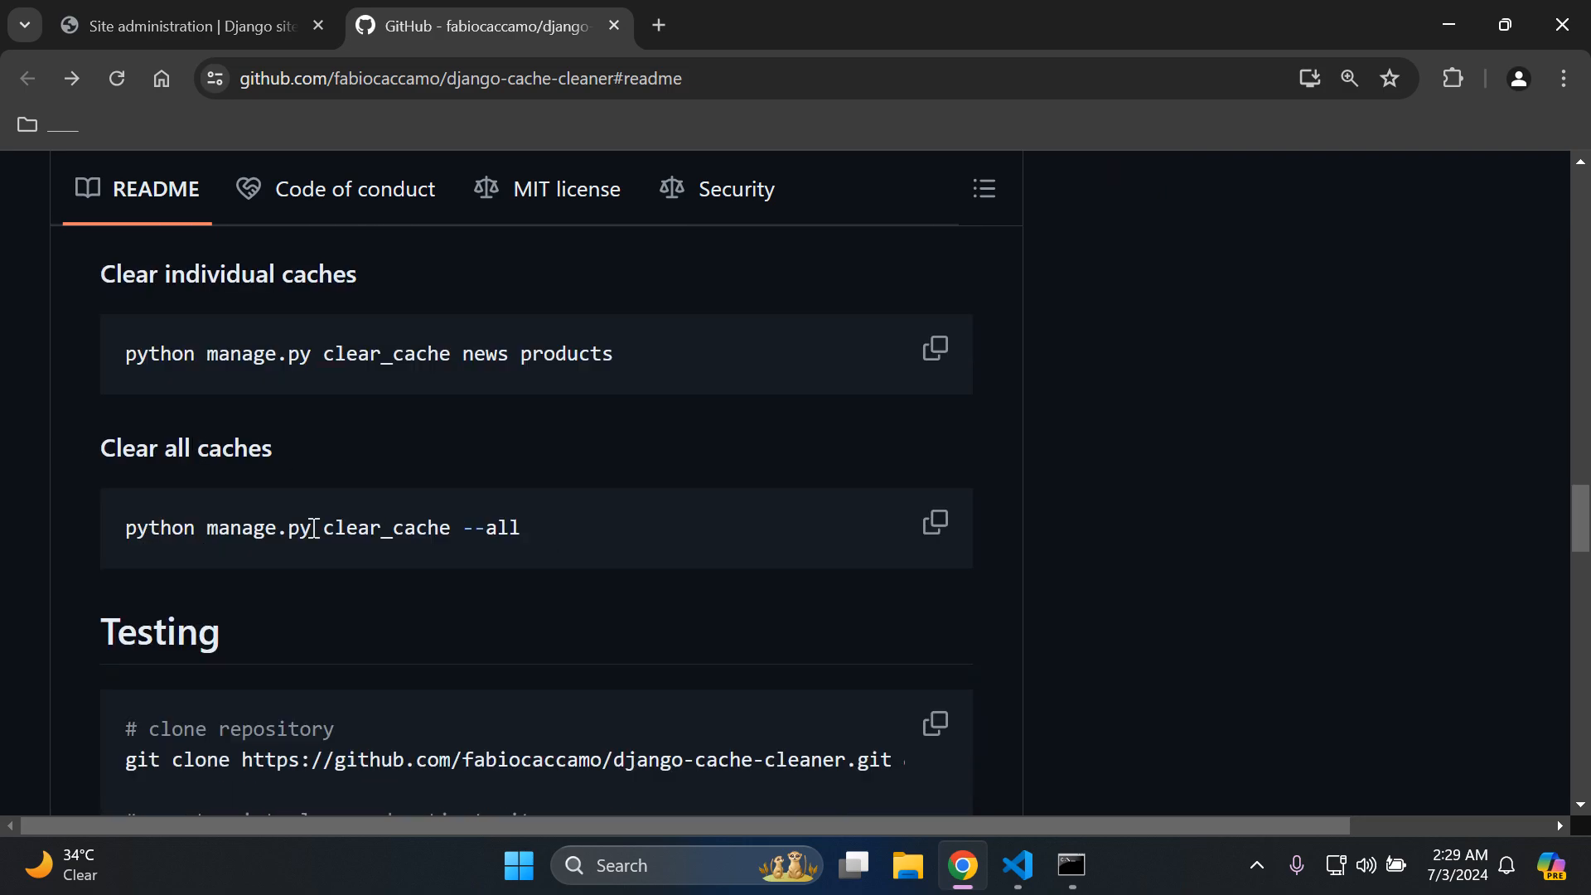
left_click_drag(521, 527, 124, 527)
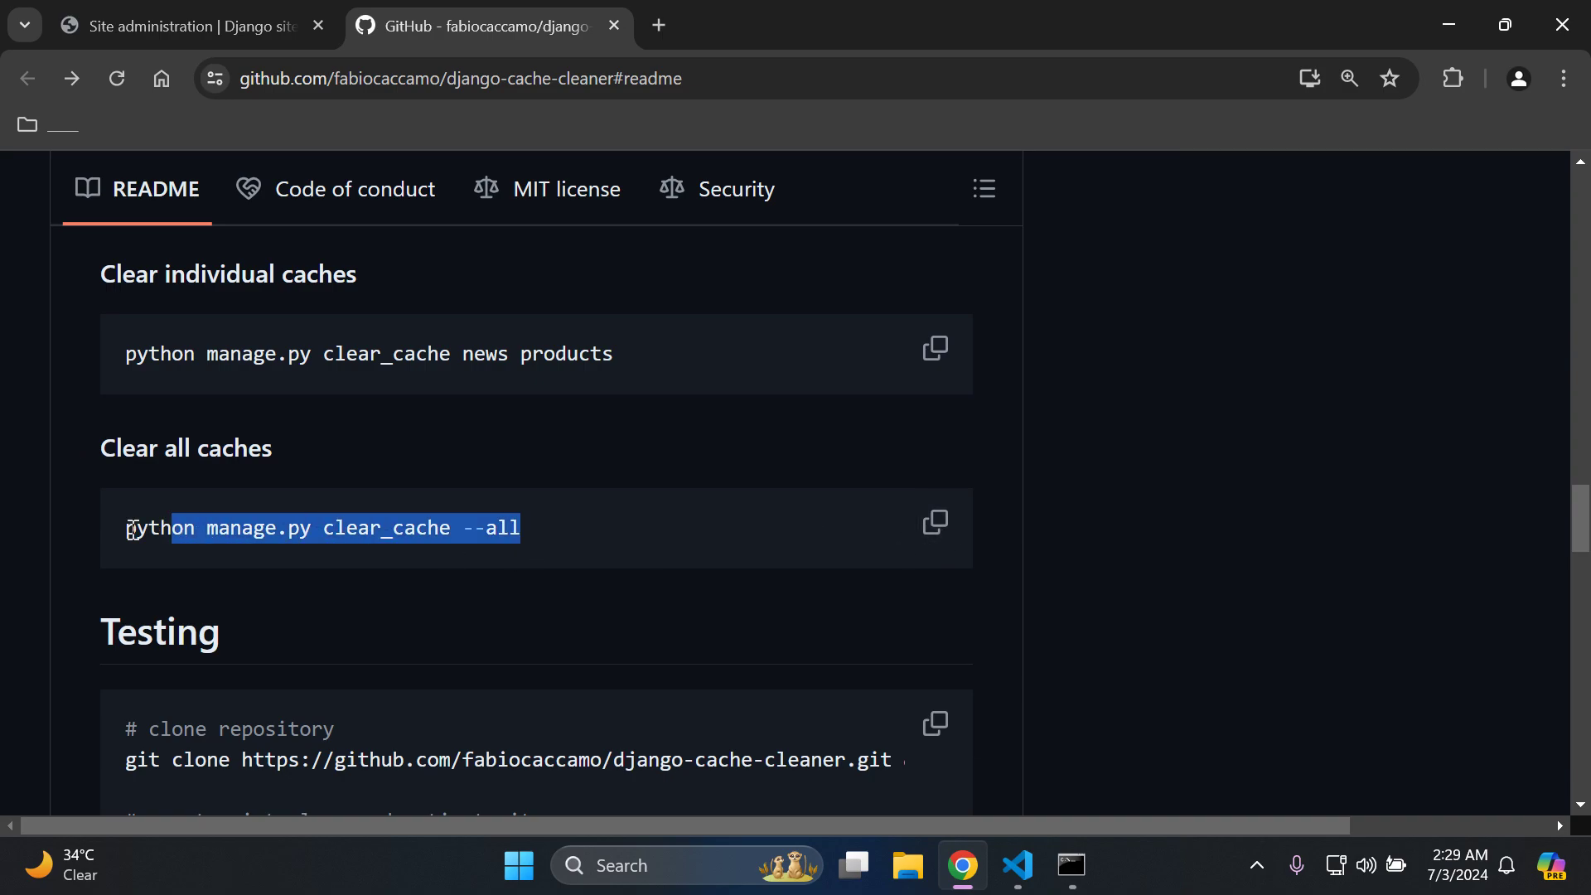
left_click(465, 460)
scroll(510, 458, "up", 3)
scroll(576, 478, "up", 1)
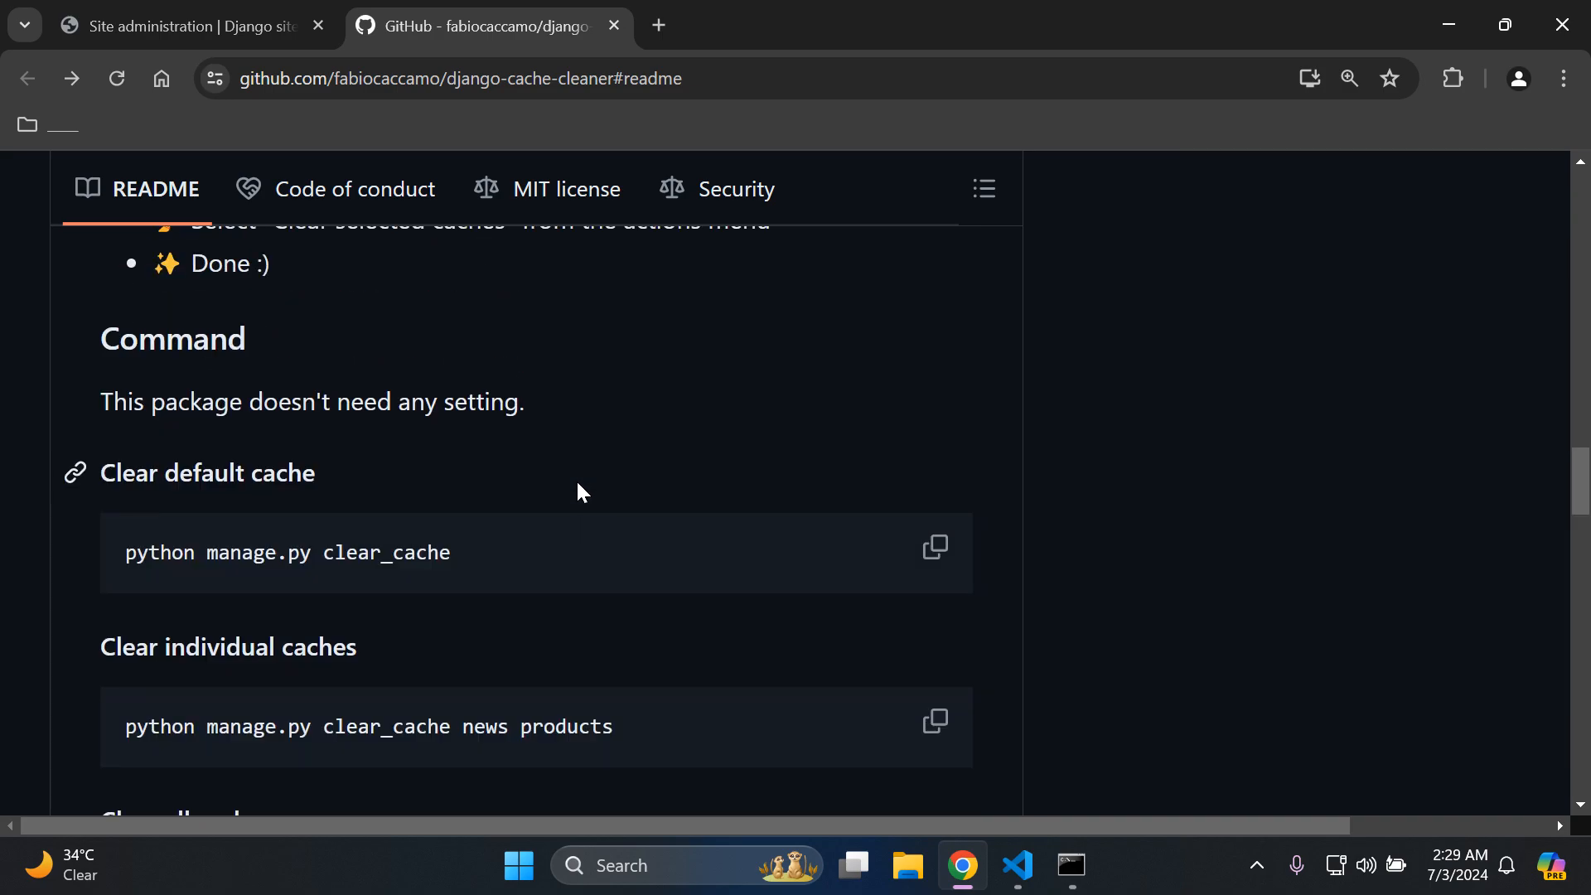
scroll(576, 478, "up", 2)
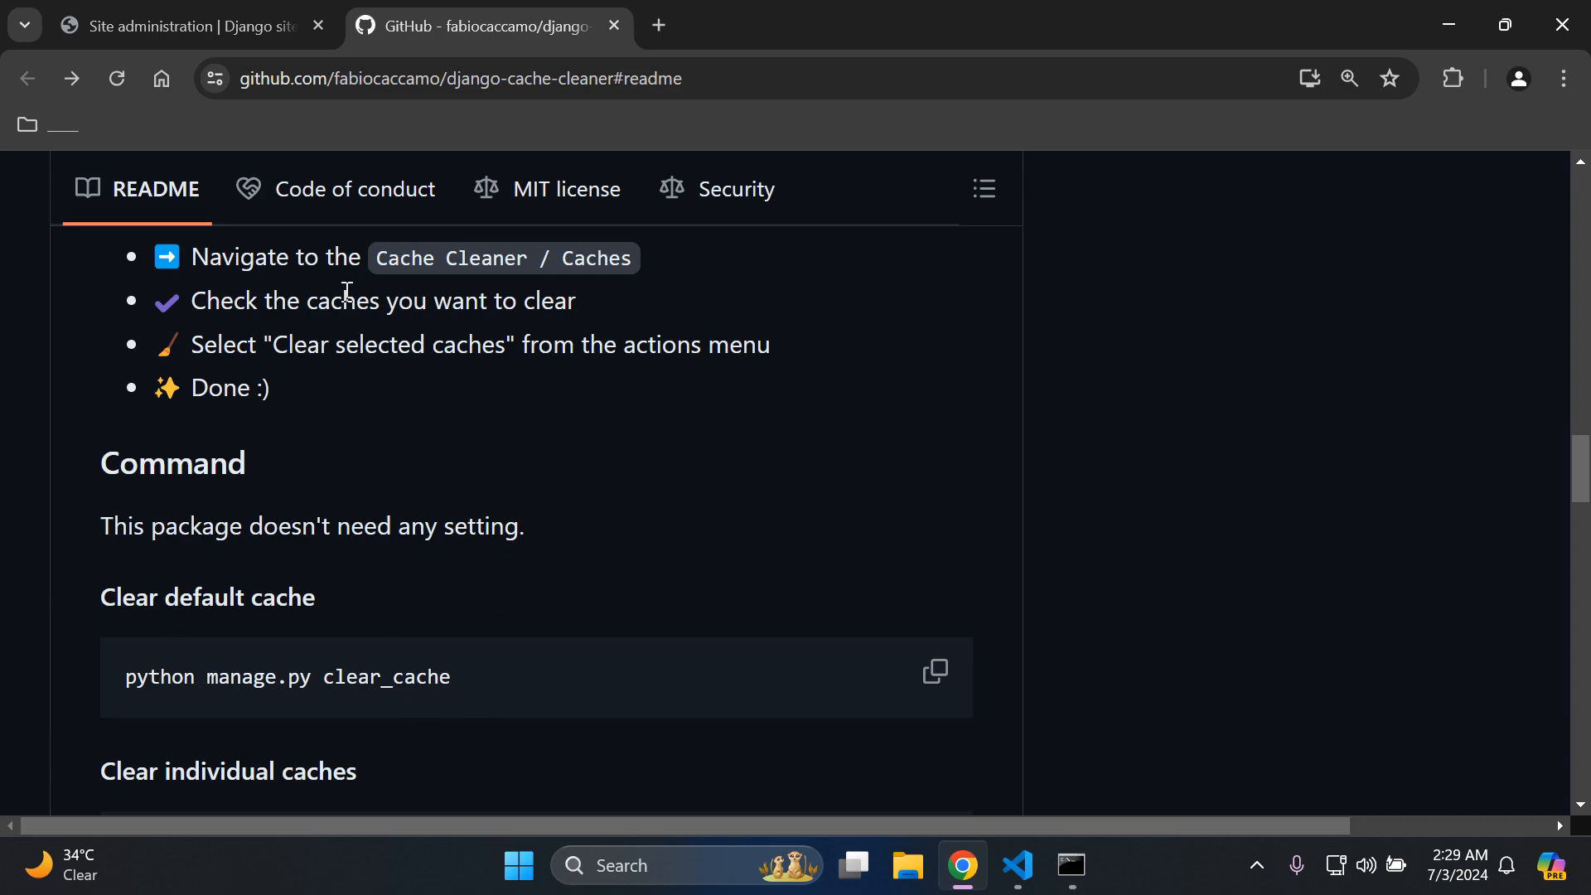
mouse_move(390, 338)
scroll(735, 473, "up", 1)
scroll(735, 472, "up", 1)
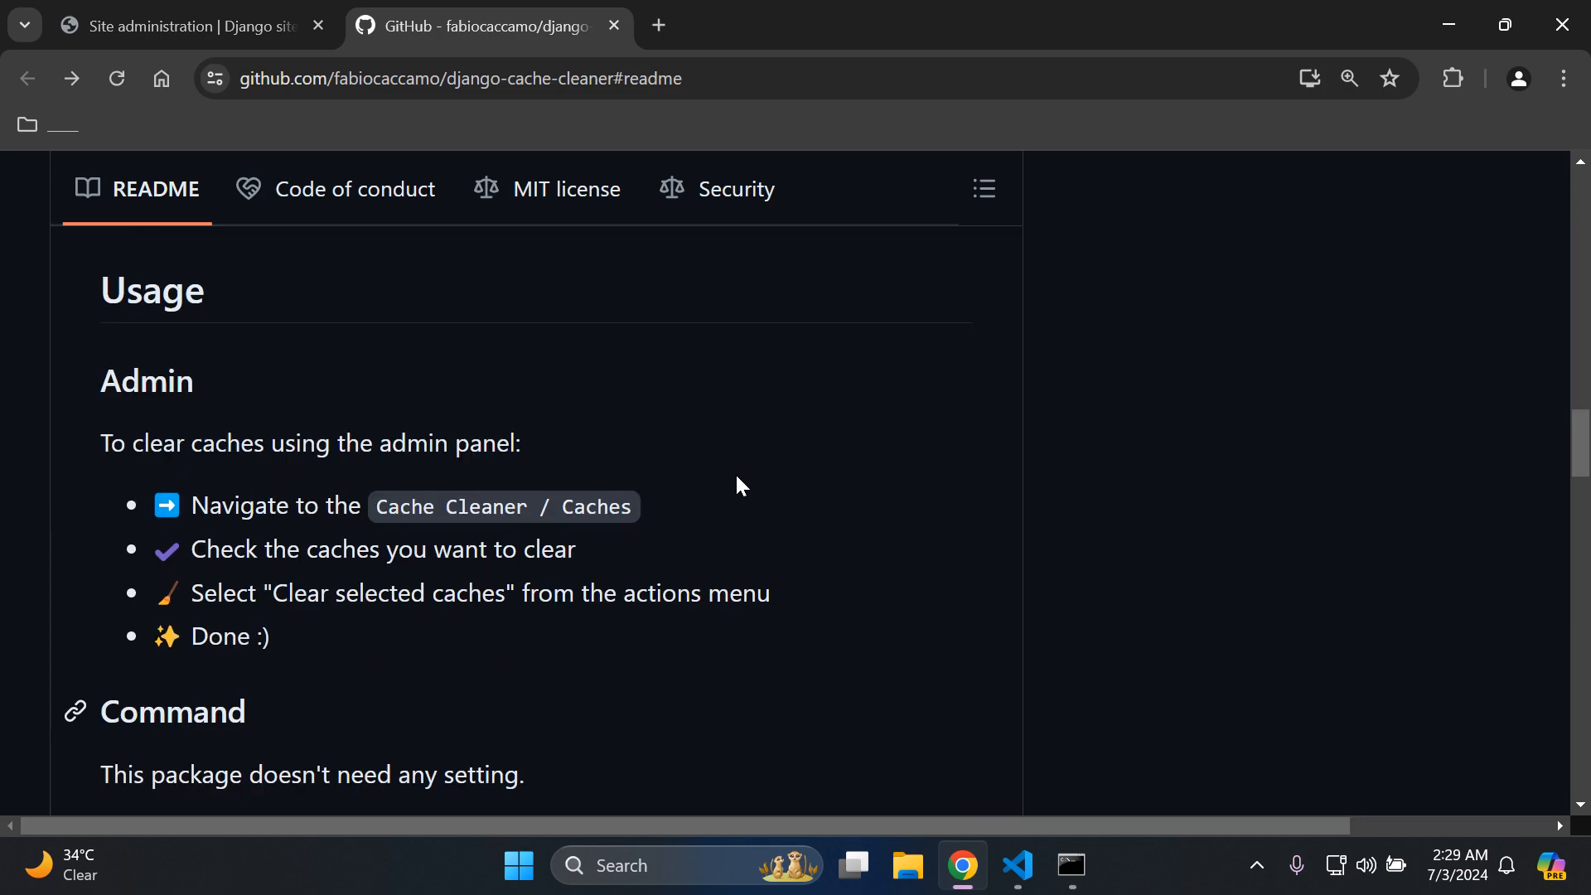
scroll(735, 472, "up", 2)
scroll(734, 473, "up", 2)
scroll(735, 472, "up", 1)
scroll(735, 472, "up", 1)
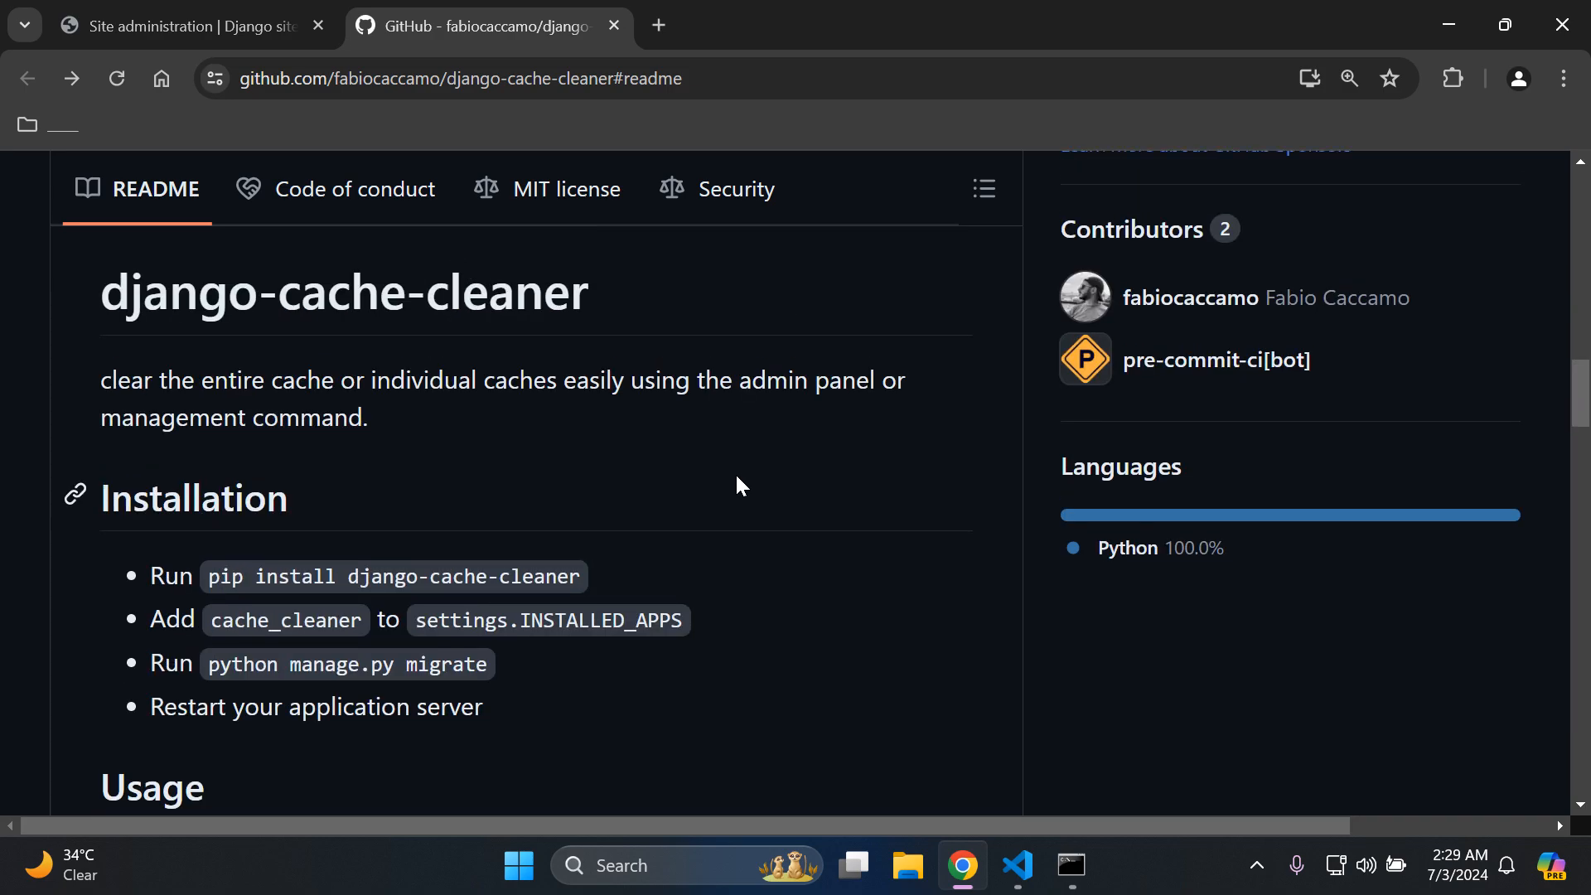
scroll(735, 473, "down", 2)
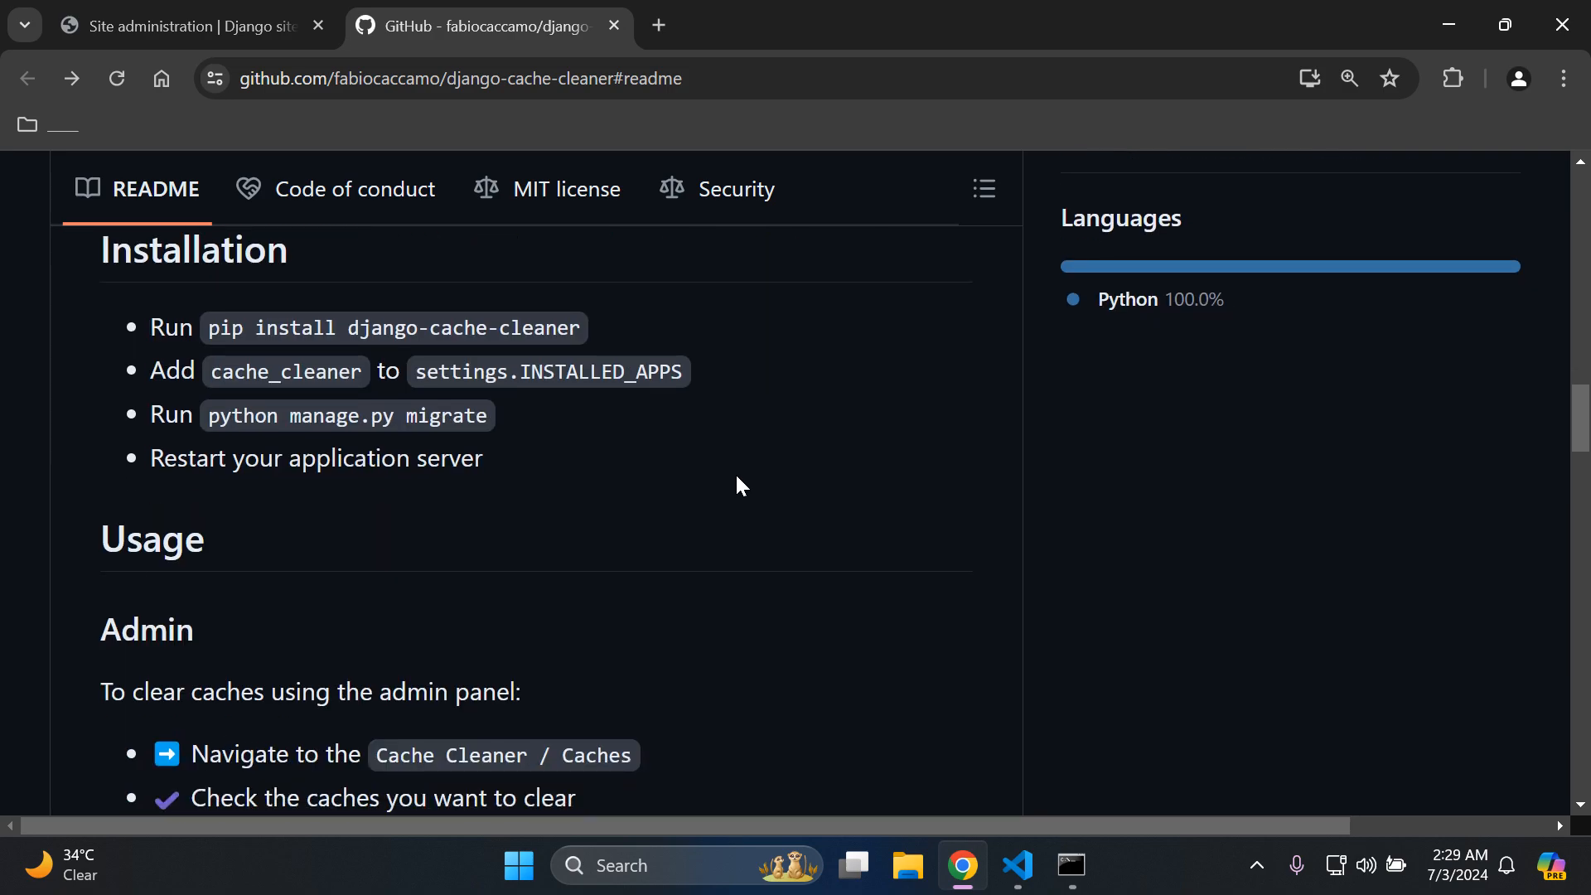